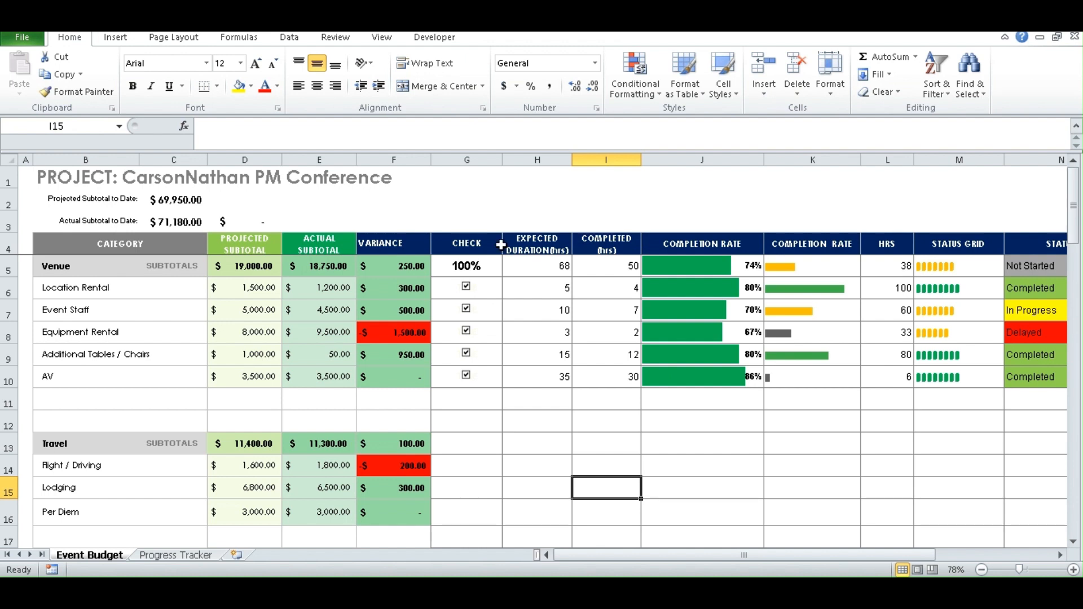
- Hide columns D to F (Projected Subtotal, Actual Subtotal and Variance)
drag(246, 160, 359, 167)
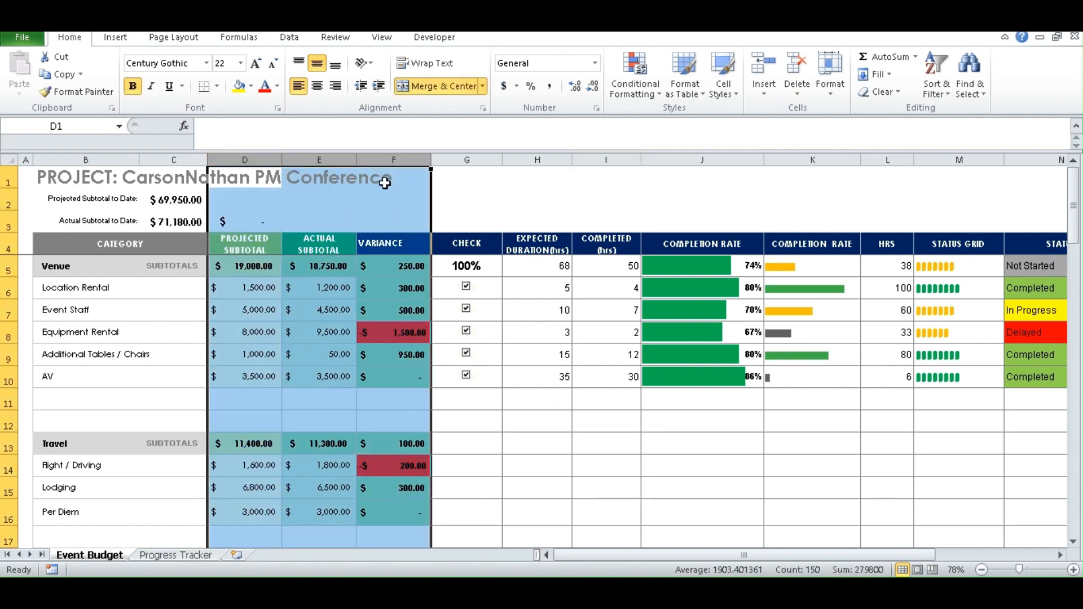
right_click(342, 162)
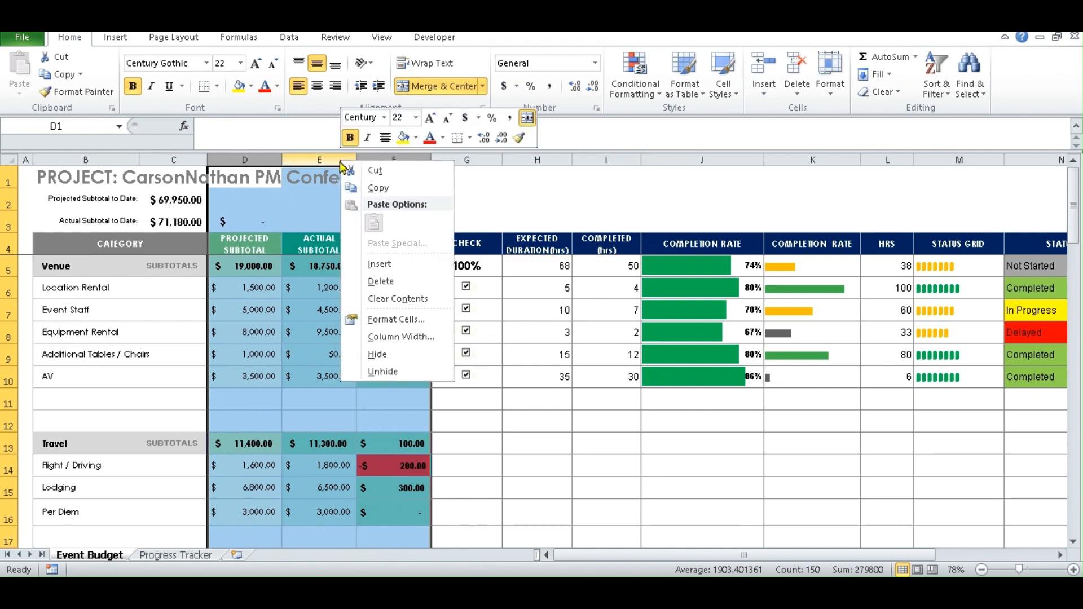
click(390, 355)
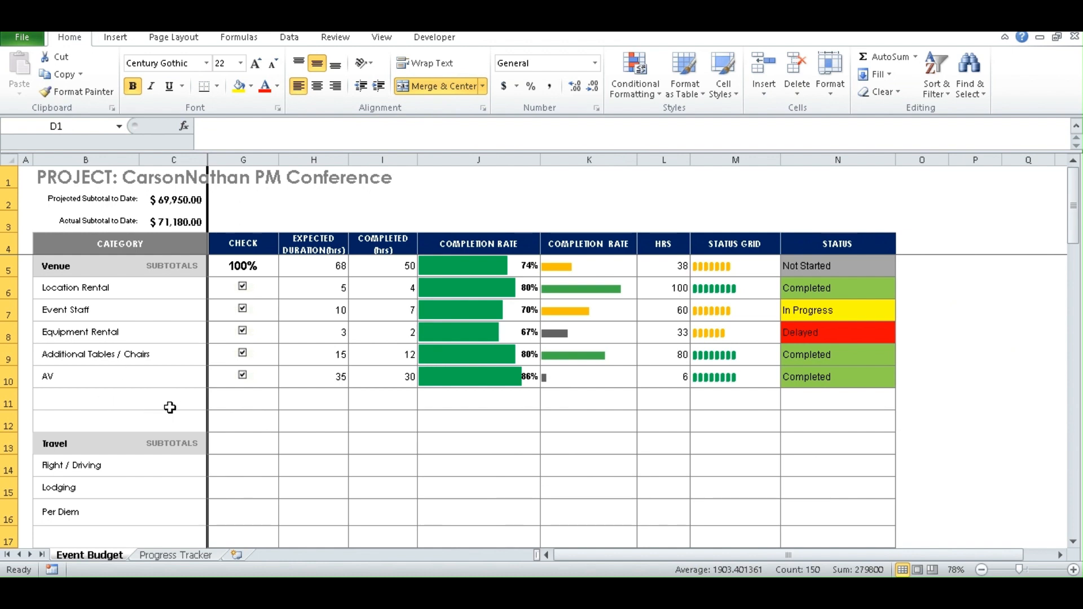
- Select the Venue items B6:B10, the Travel heading B13, then the Travel items B14:B16
drag(91, 292, 89, 372)
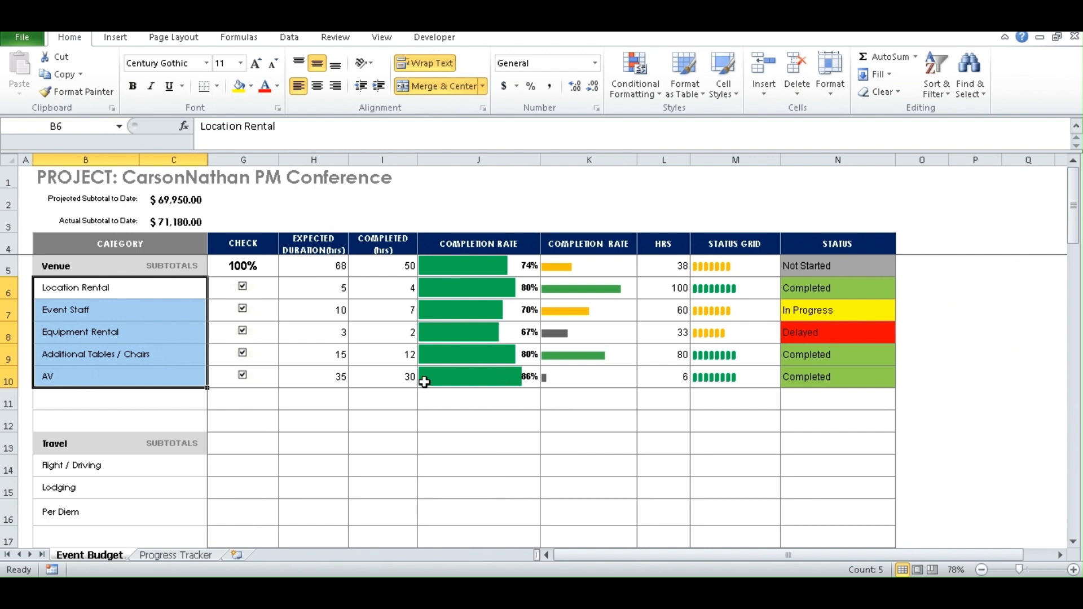
click(75, 445)
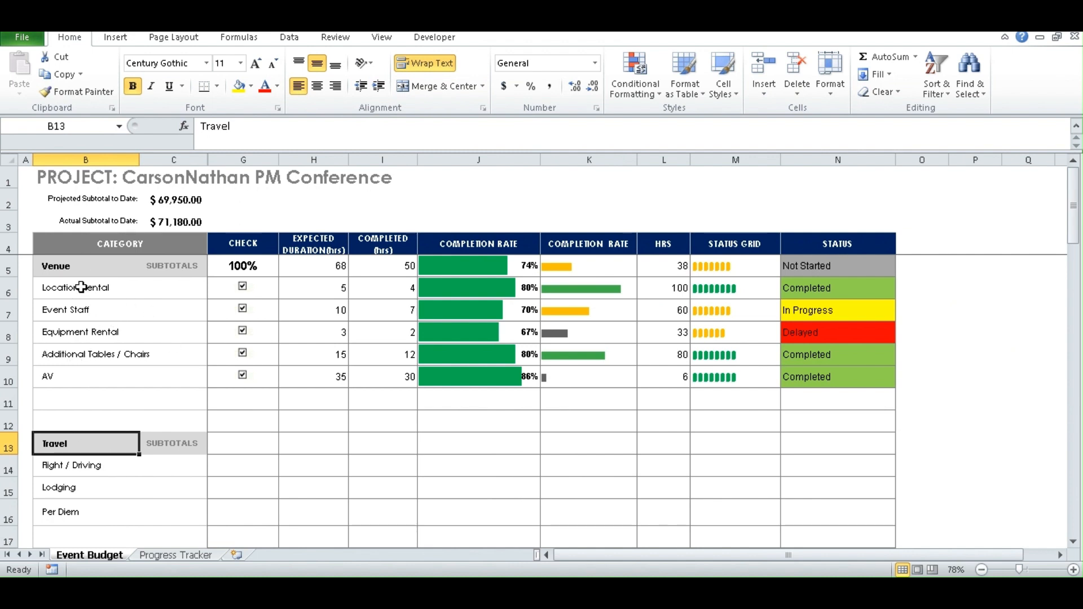
drag(79, 466, 70, 518)
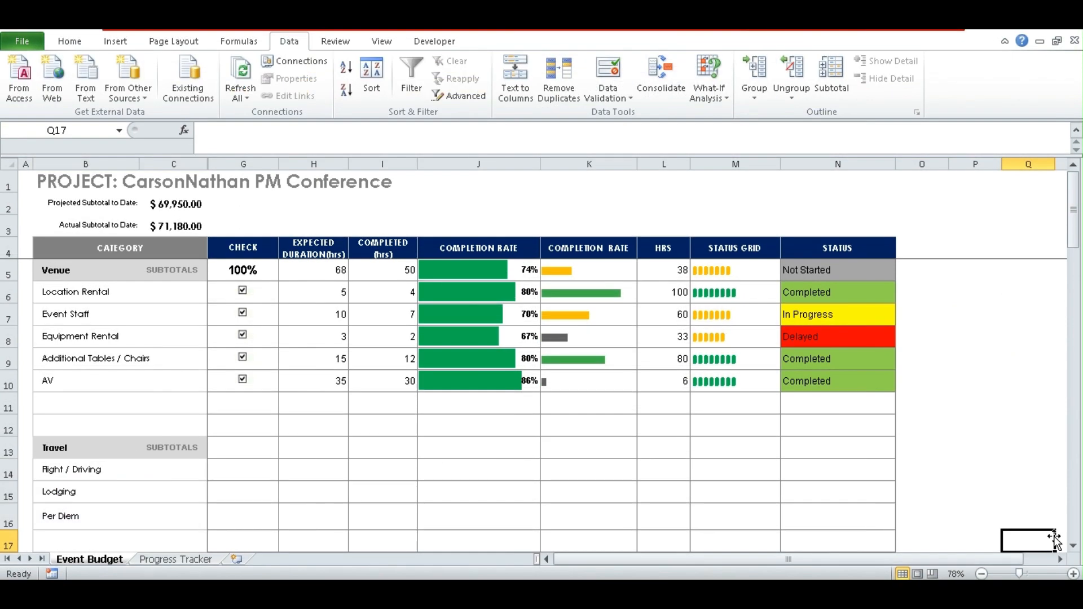
click(814, 268)
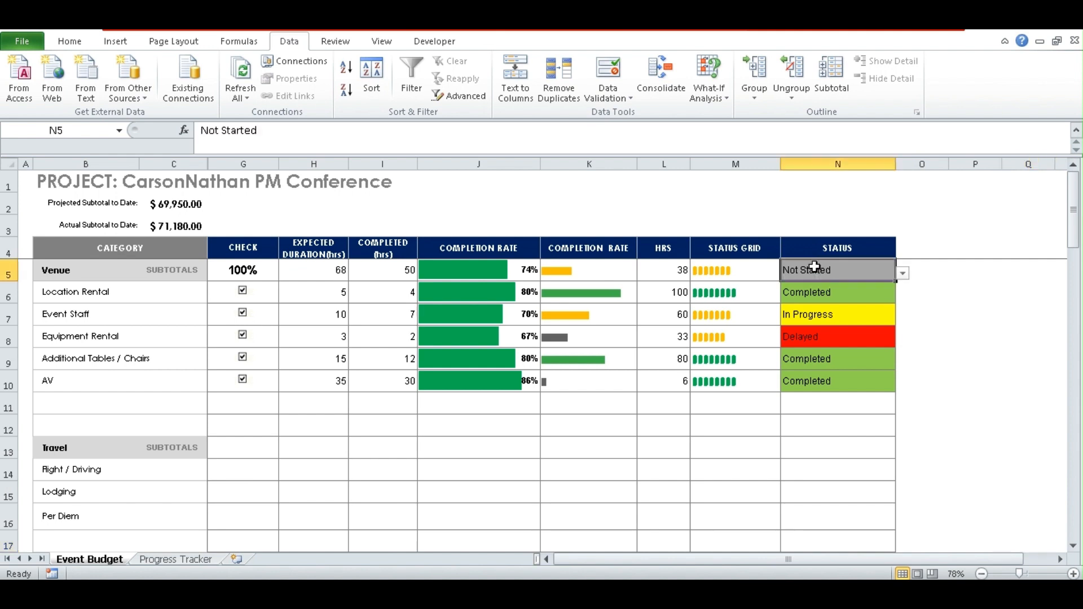
drag(815, 268, 815, 374)
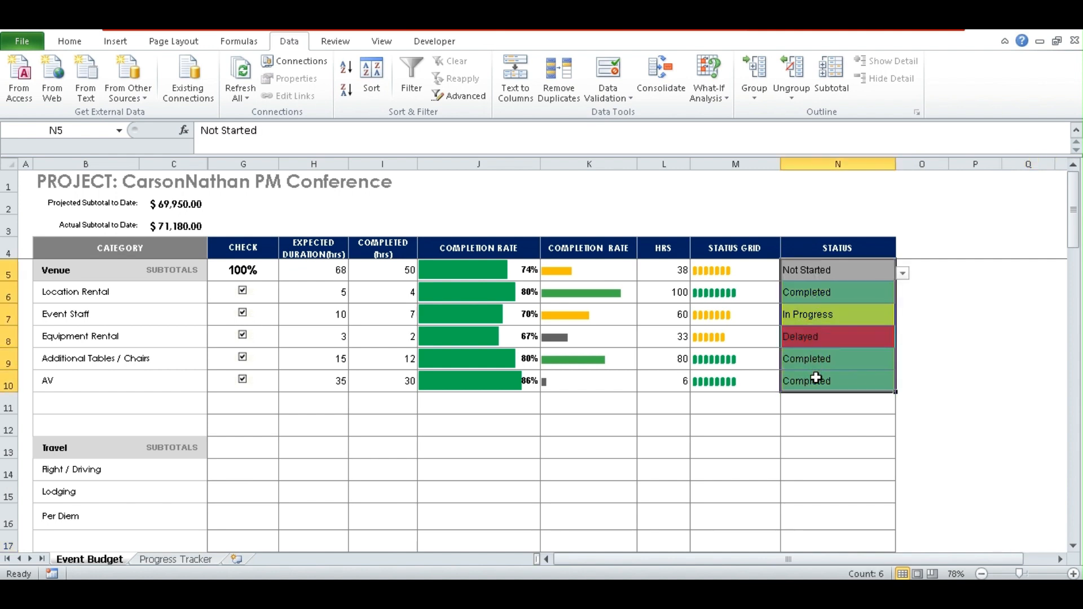
click(988, 382)
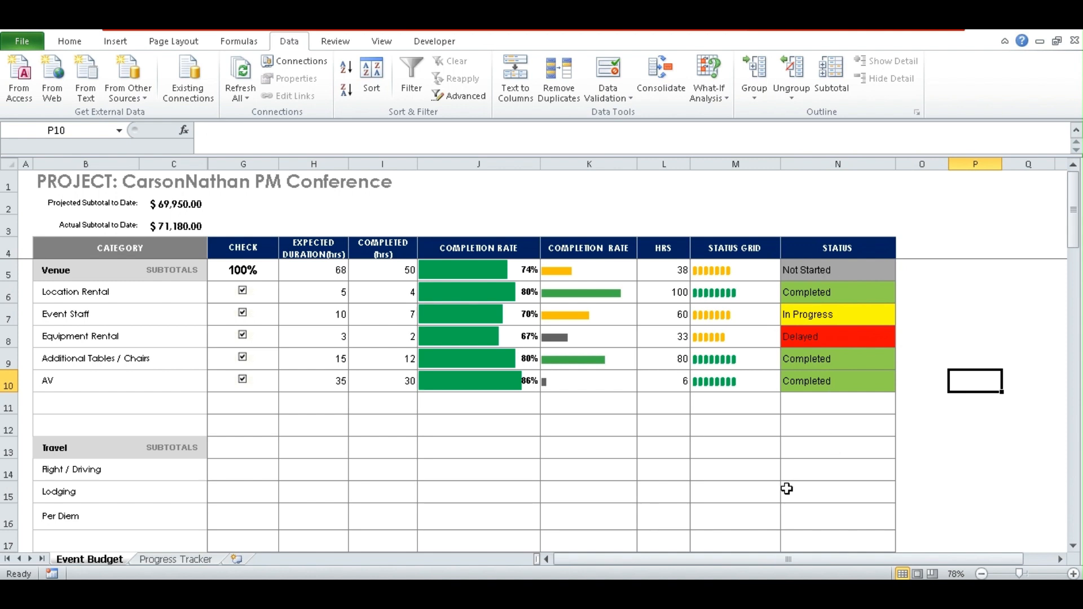
click(812, 474)
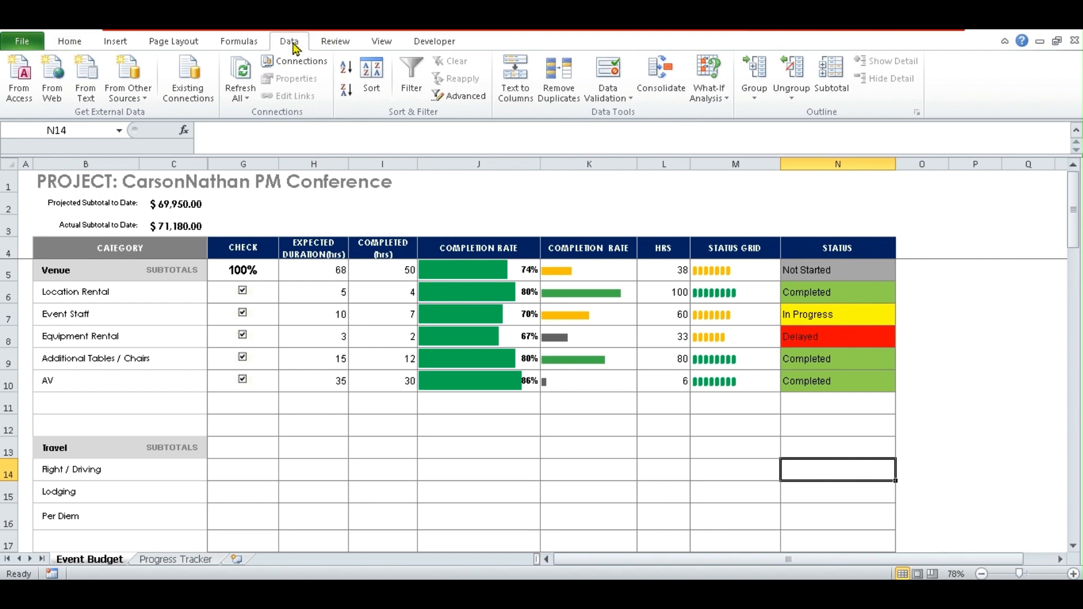
- Add a list validation to N14 with choices Not Started, Completed, In Progress, Delayed
click(628, 100)
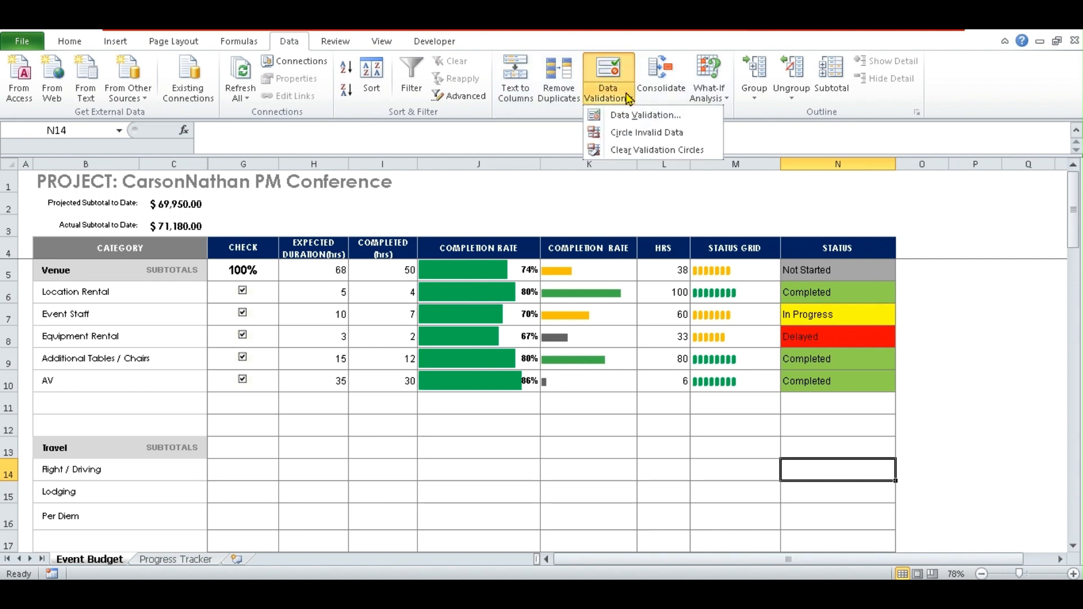
click(629, 115)
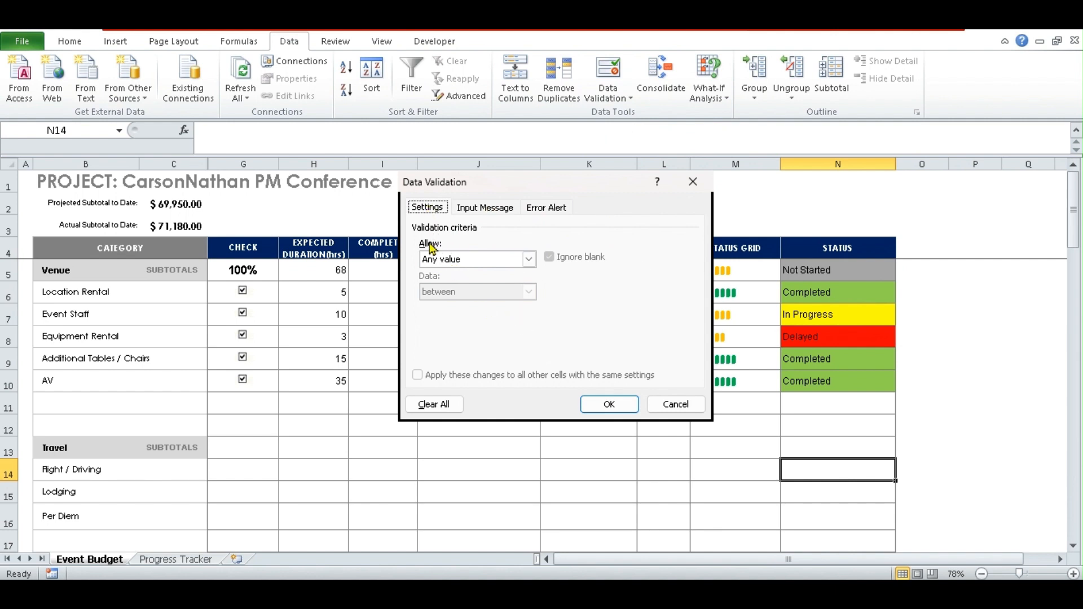
click(529, 263)
click(441, 310)
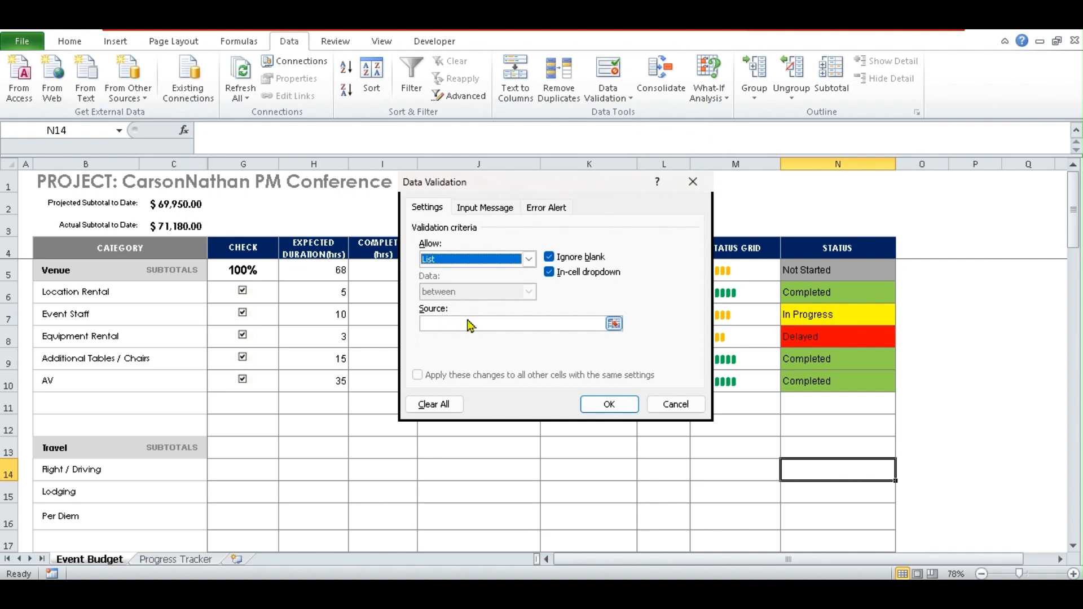
click(451, 323)
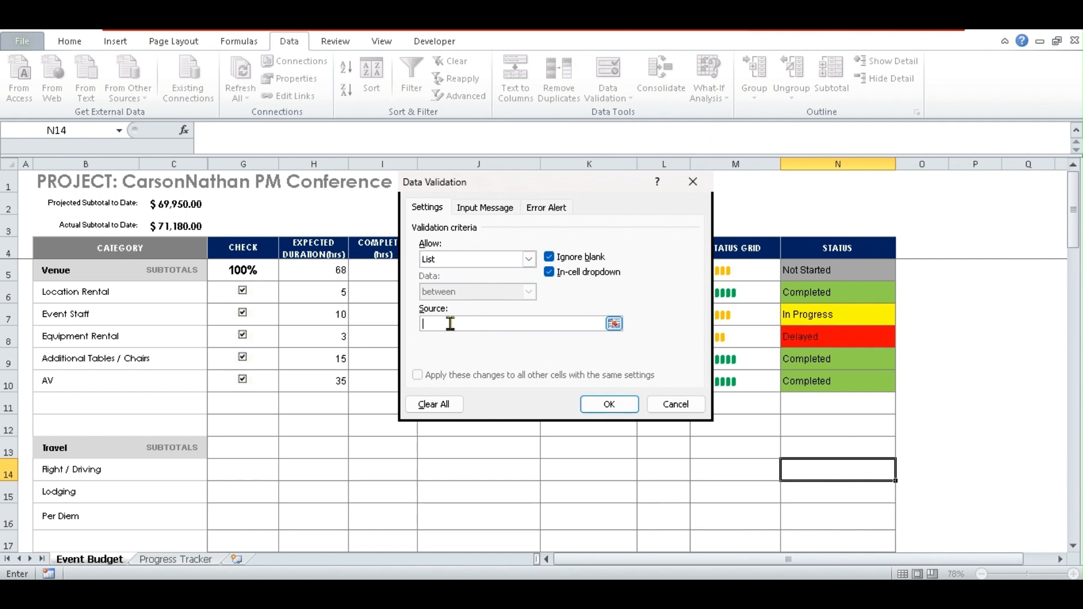
text(Not Started,Completed,In Progress)
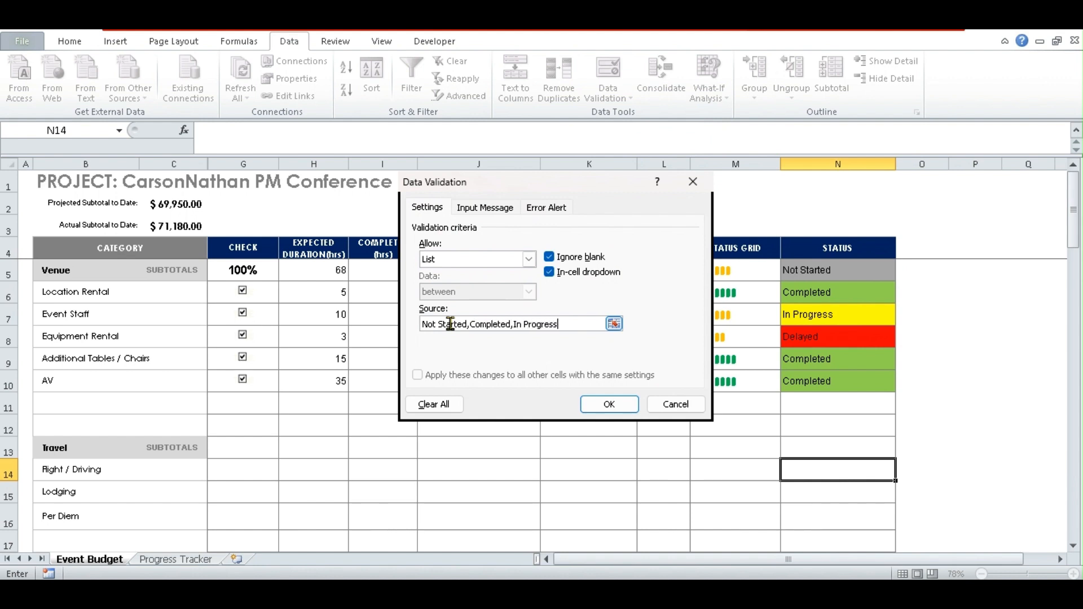
text(, Delayes)
key(BackSpace)
text(d)
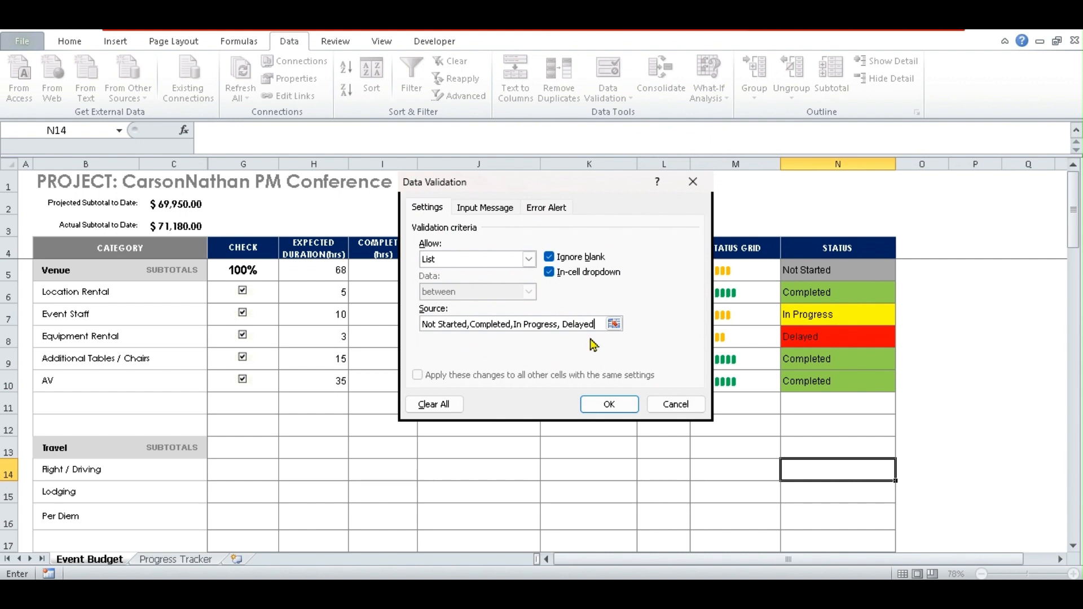
click(624, 407)
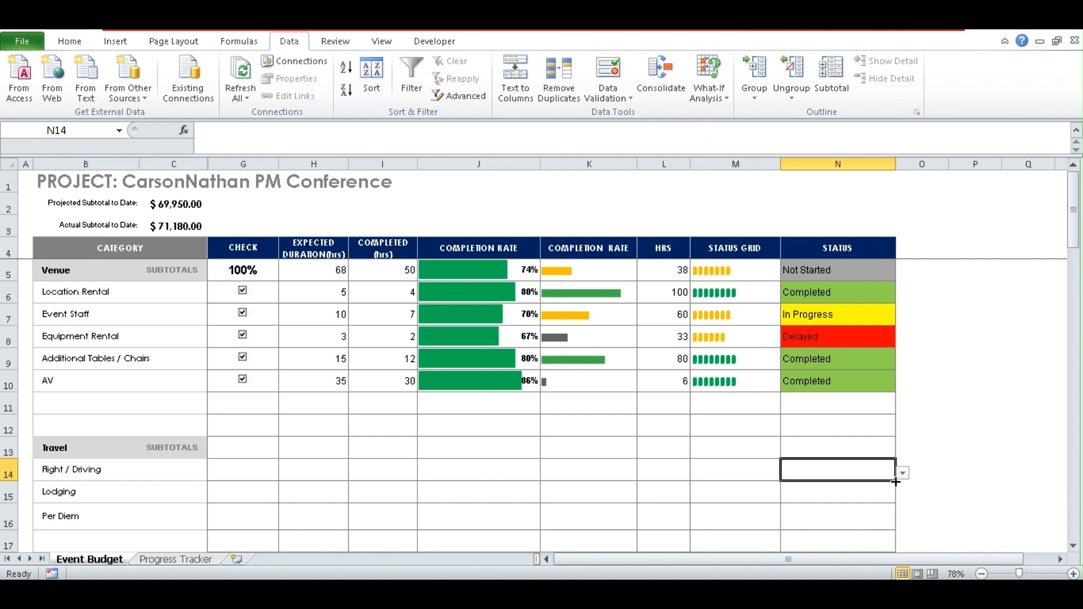
- Copy the status dropdown down to N16 and set Flight / Driving to Not Started
drag(896, 482, 895, 528)
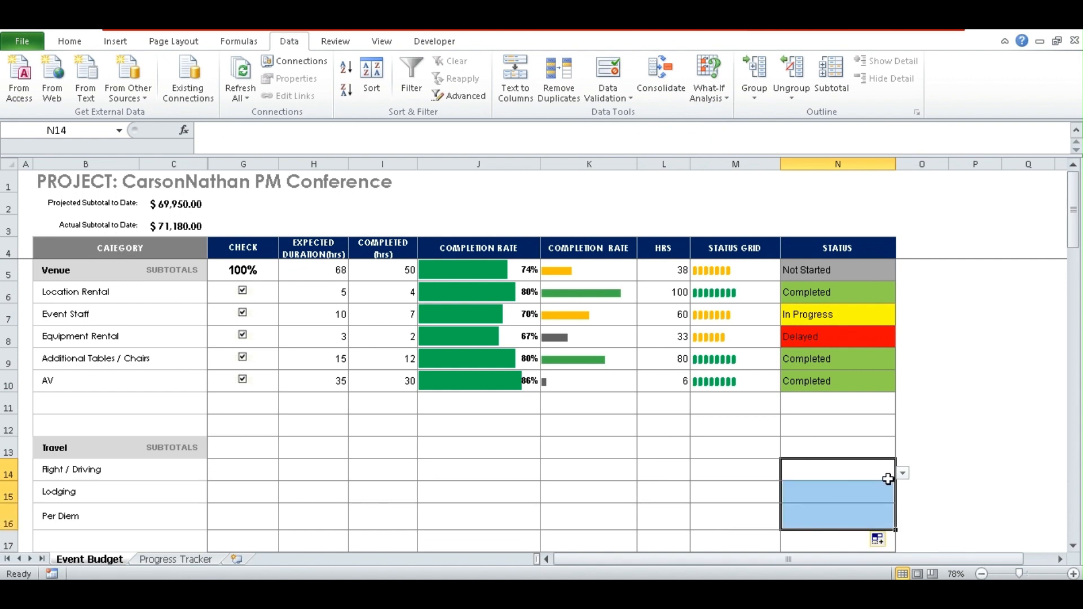
key(Return)
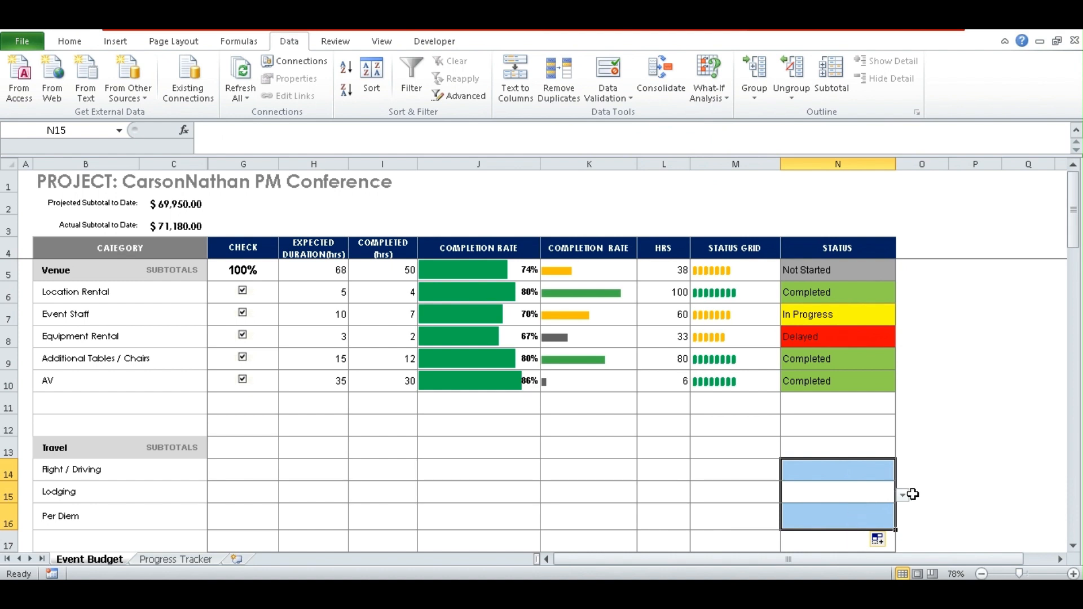
click(885, 467)
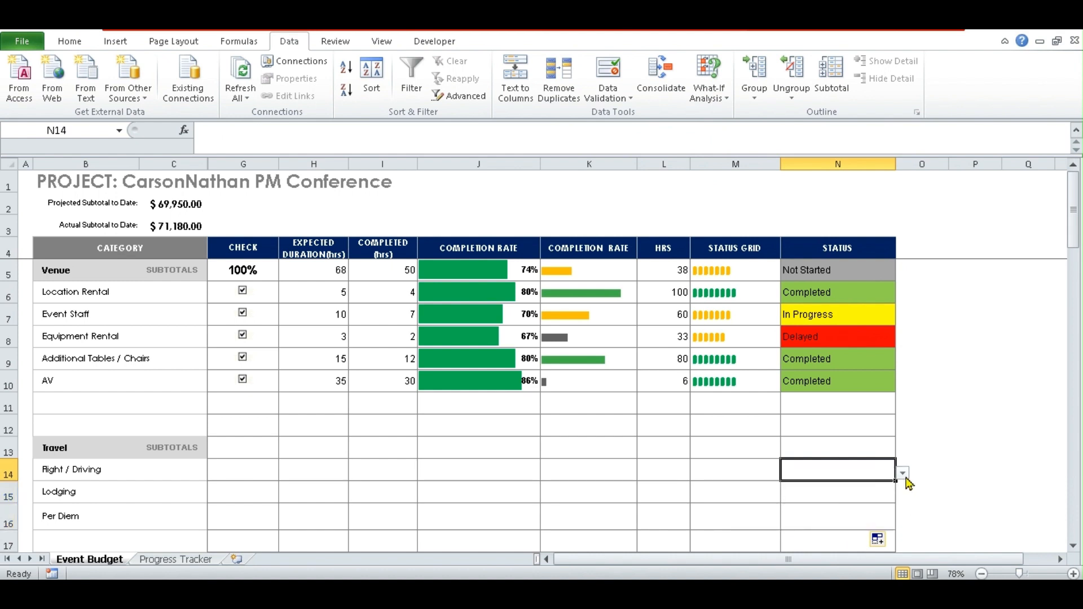
click(905, 475)
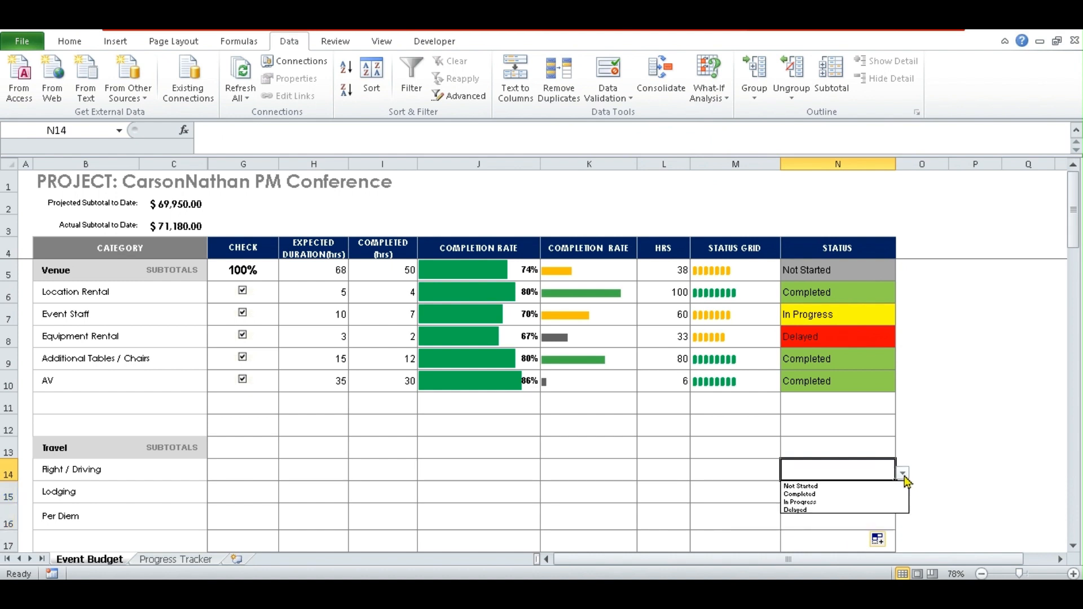
click(807, 486)
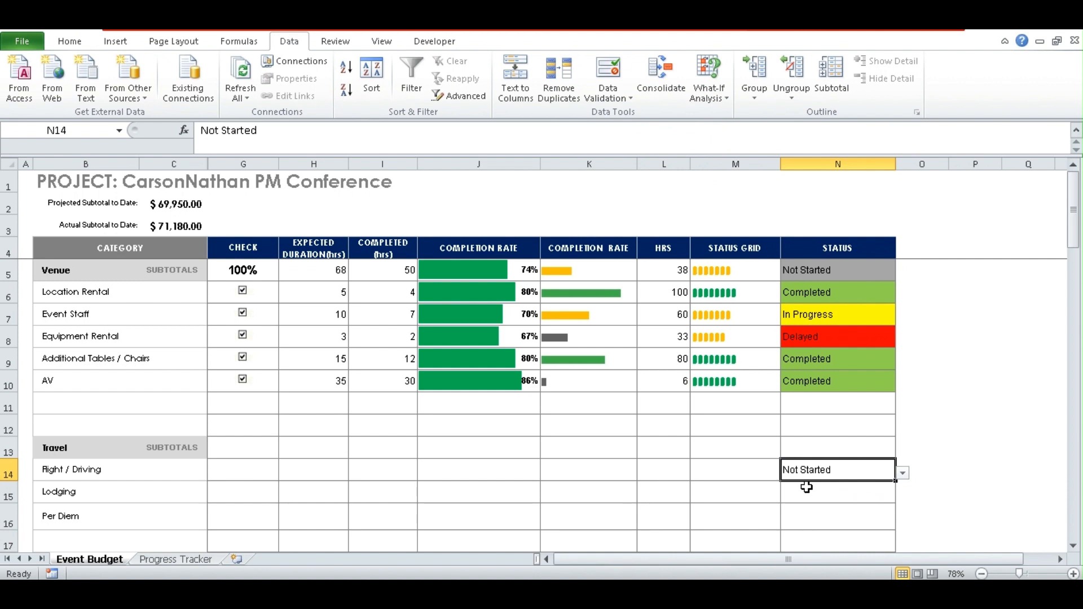
- Set Lodging to In Progress and Per Diem to Not Started
click(857, 494)
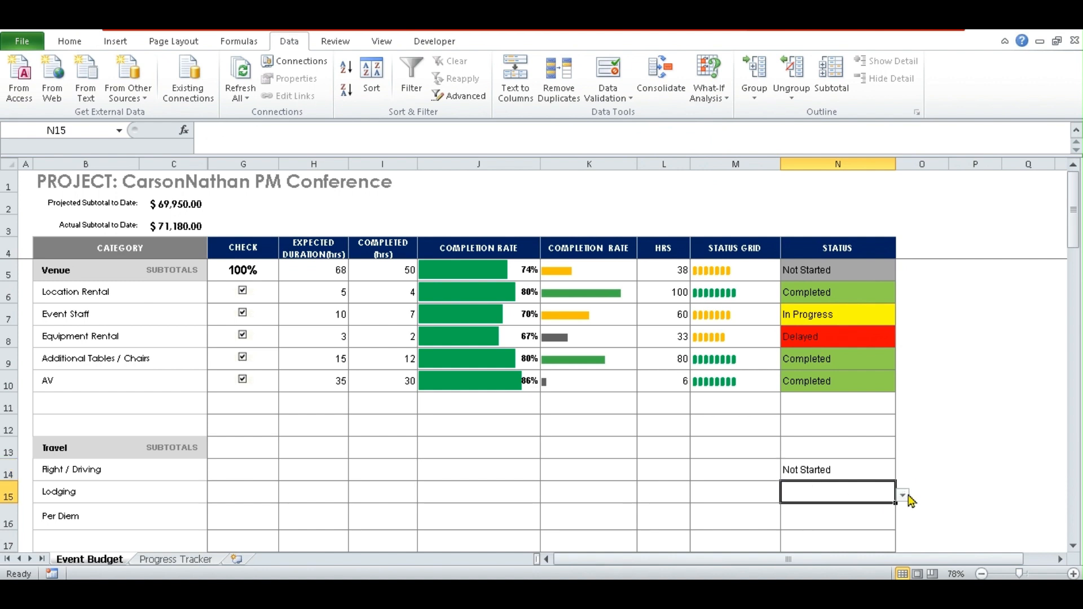
click(903, 496)
click(812, 524)
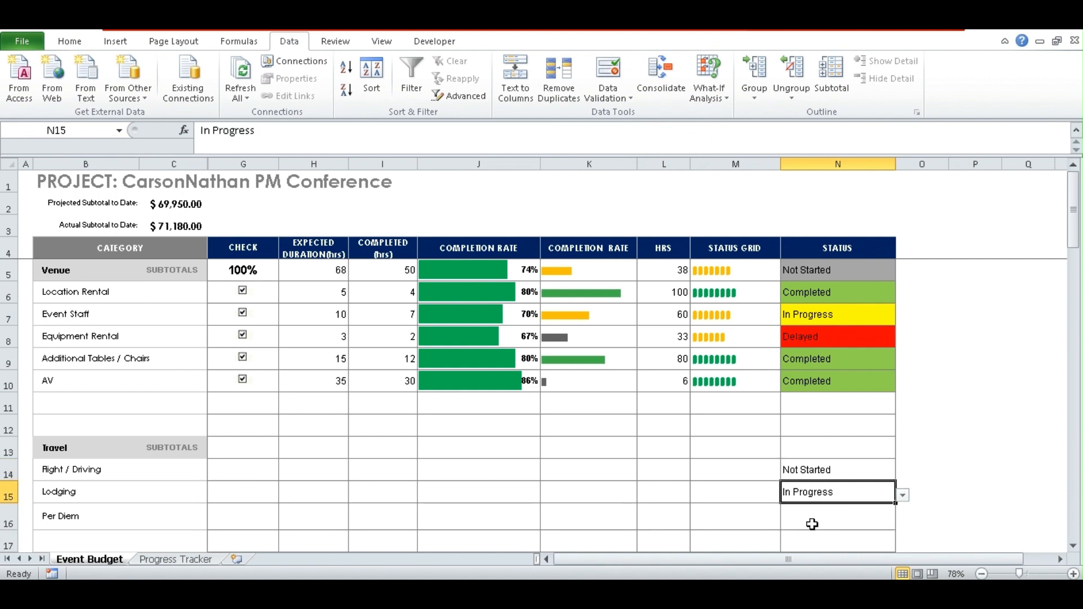
click(849, 516)
click(904, 523)
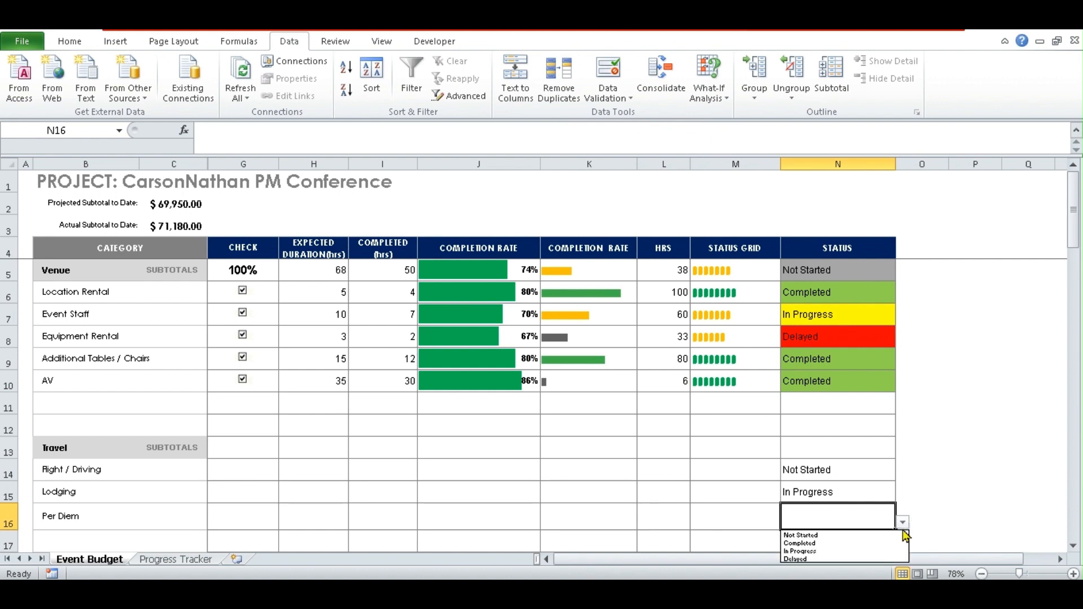
click(819, 535)
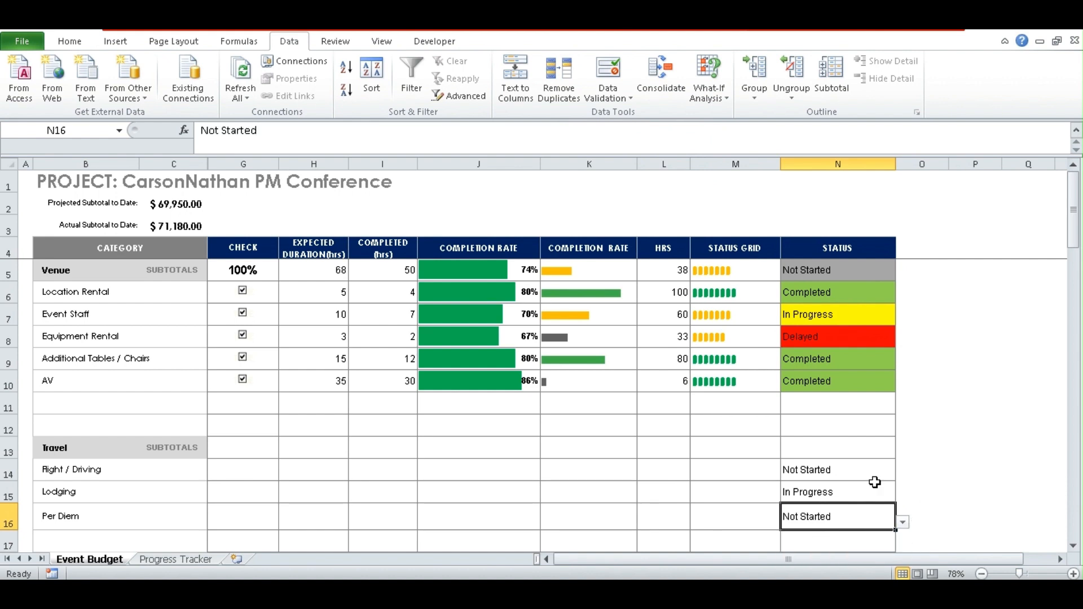
click(956, 448)
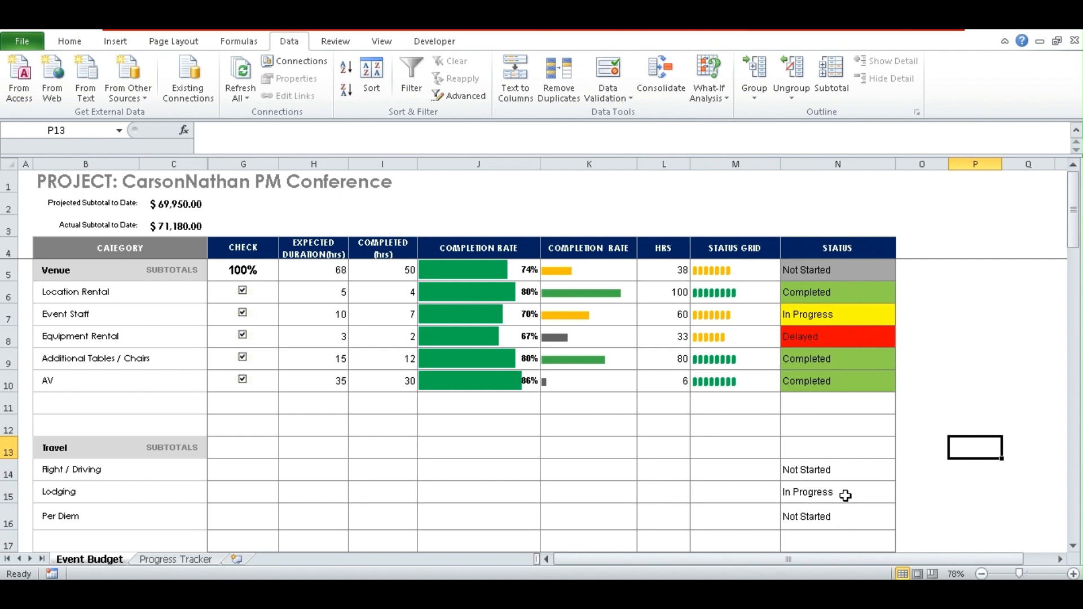
- For Travel status cells N14:N16, start a new Specific Text rule matching 'Not Started'
drag(837, 469, 836, 523)
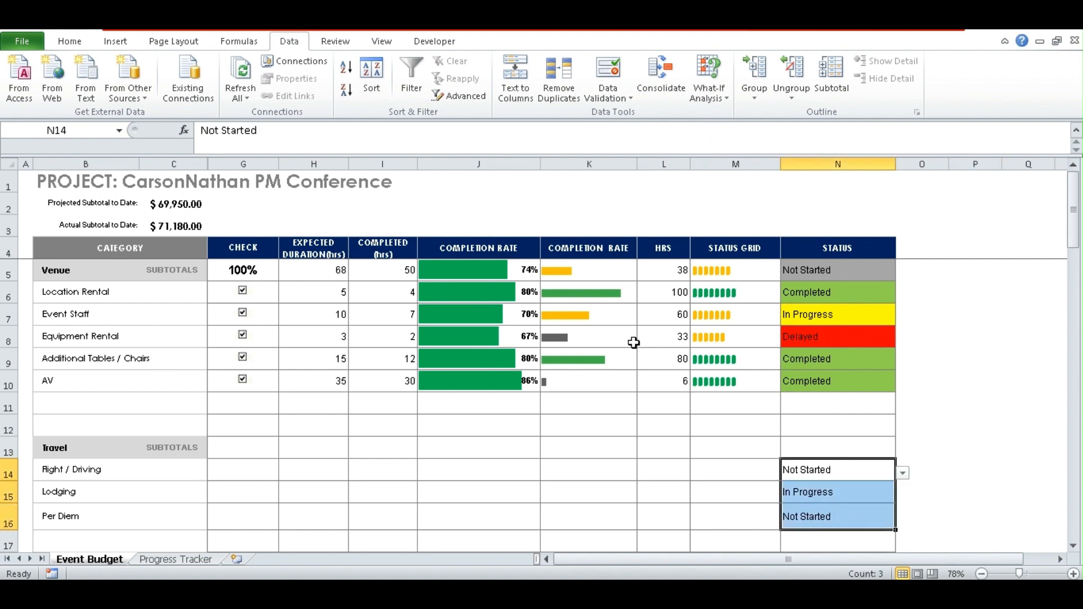
click(77, 44)
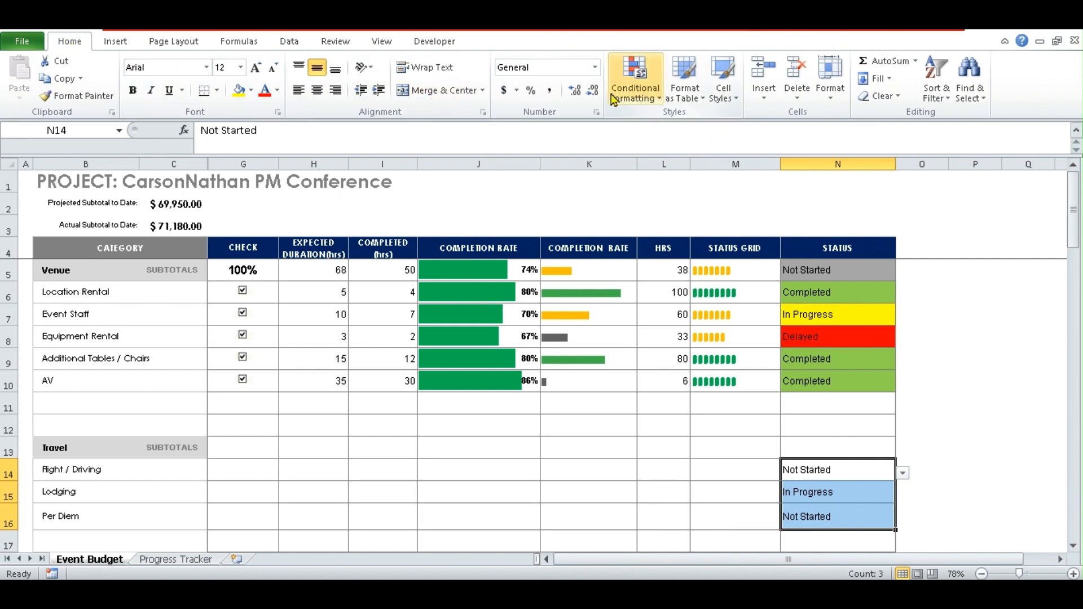
click(654, 99)
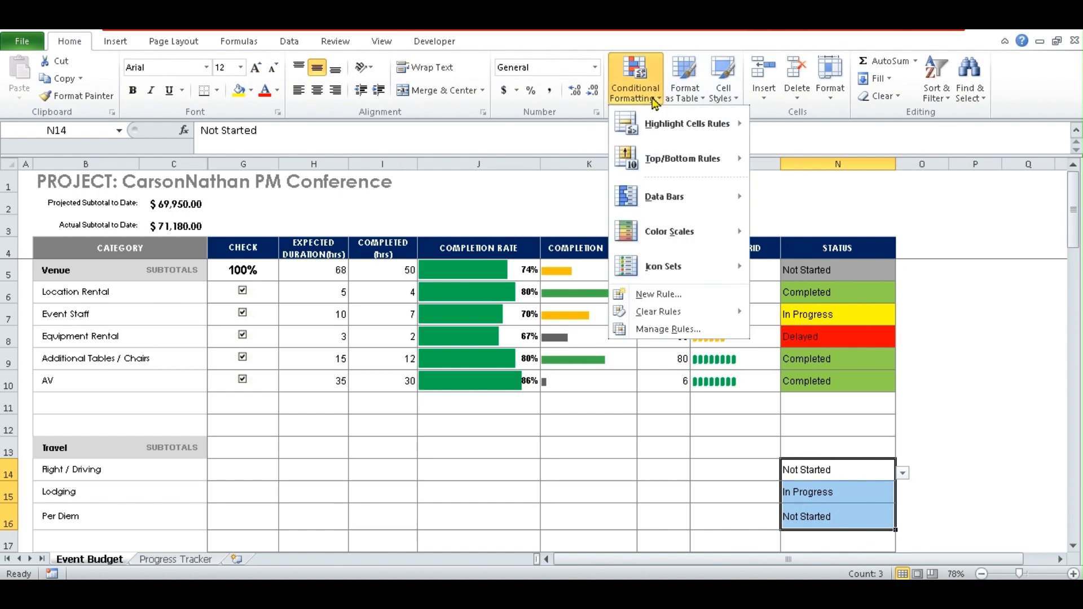
click(658, 294)
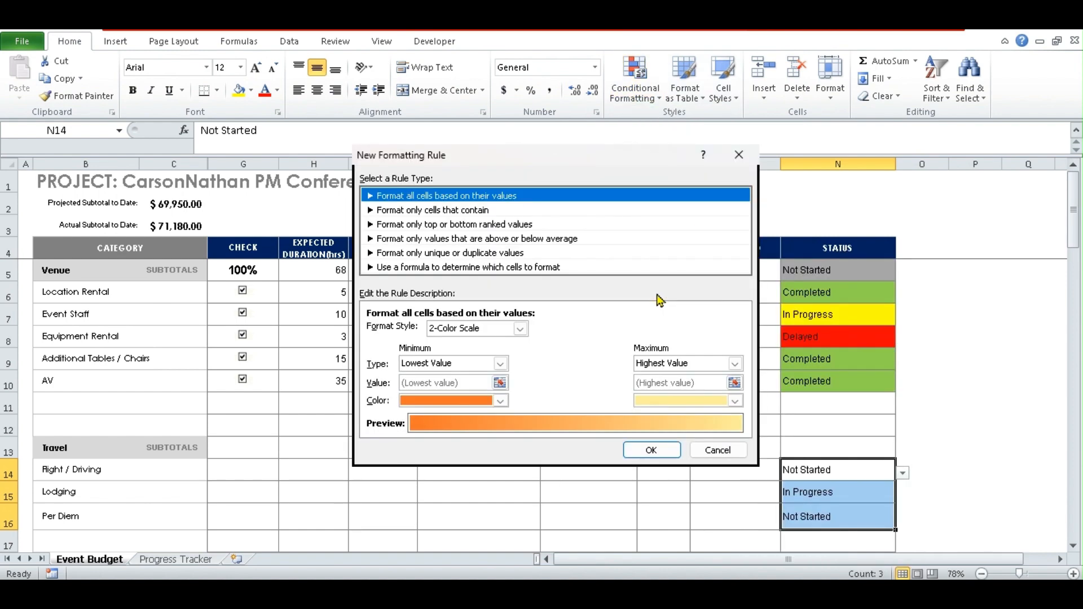
drag(584, 165, 492, 194)
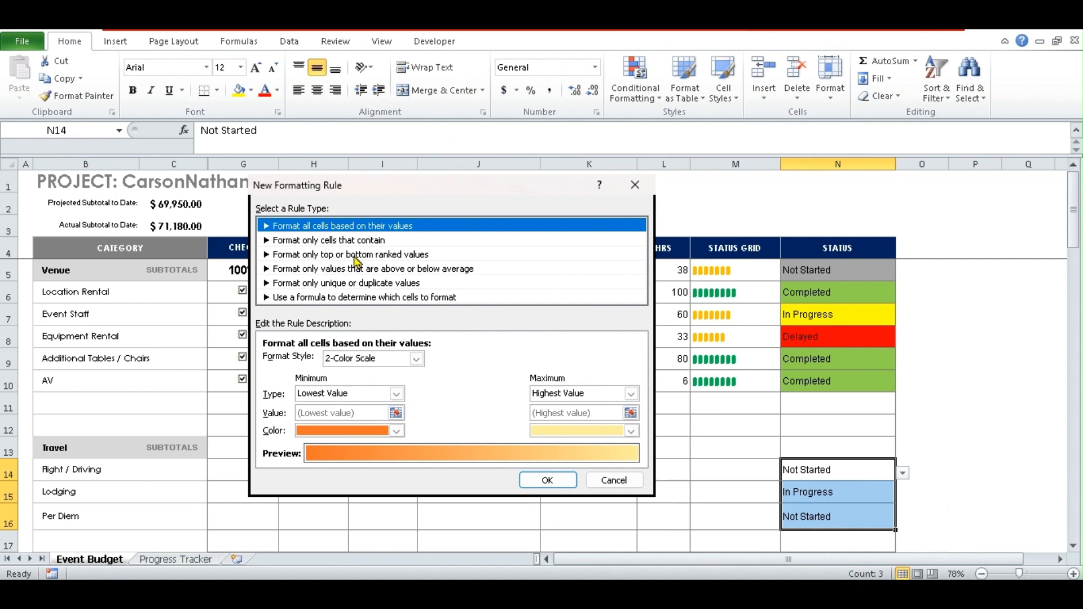
click(312, 241)
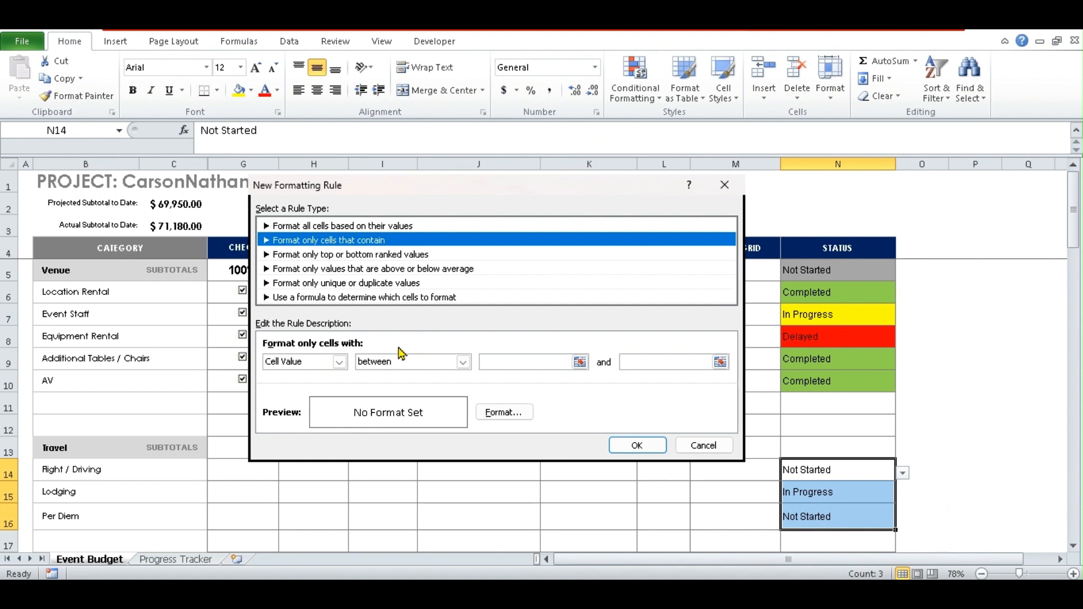
click(340, 363)
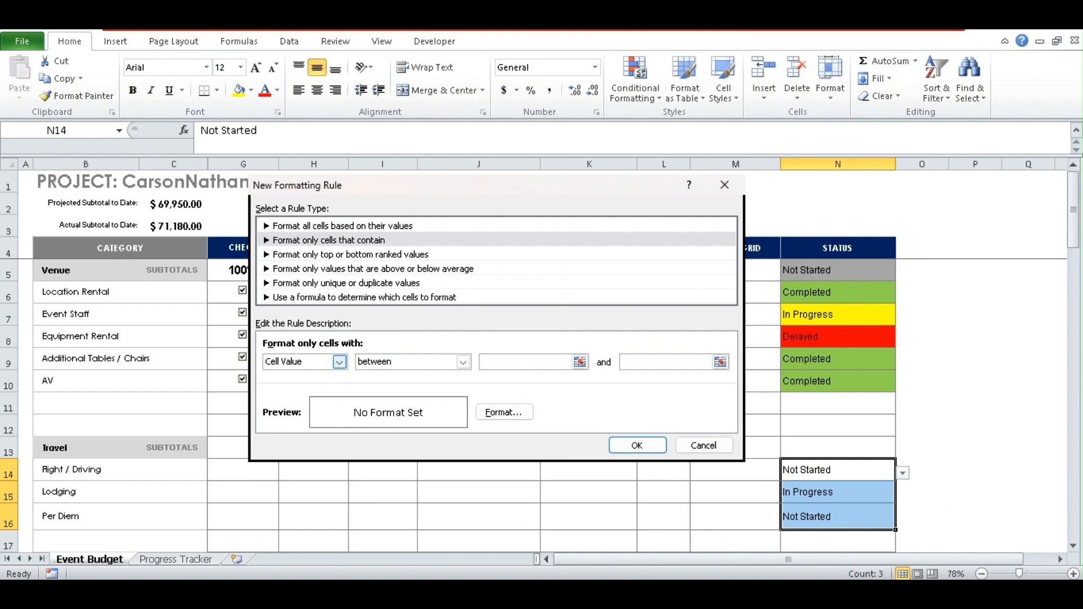
click(288, 388)
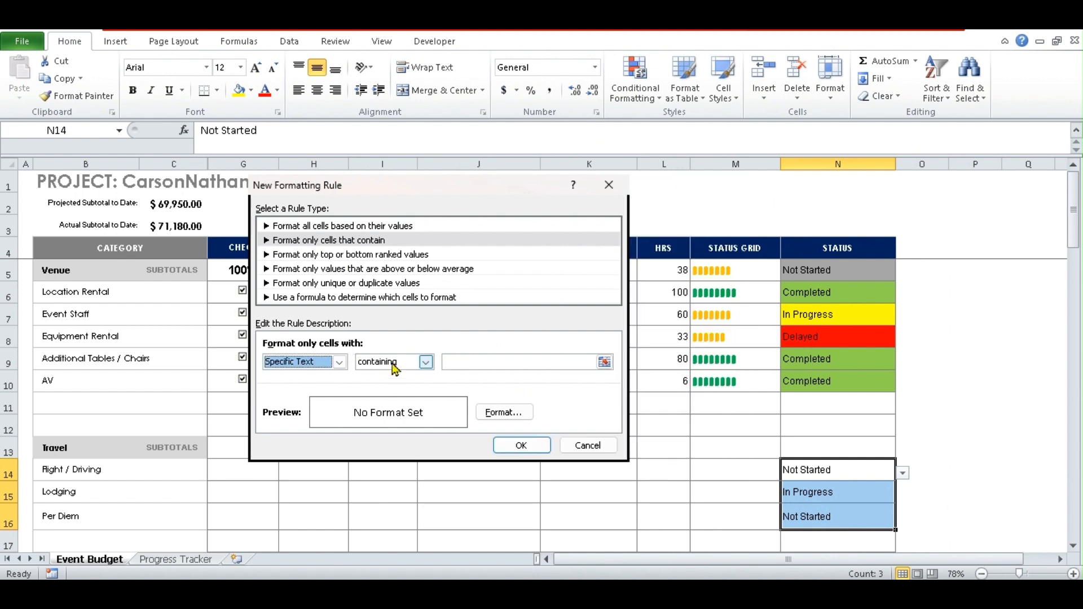
click(469, 362)
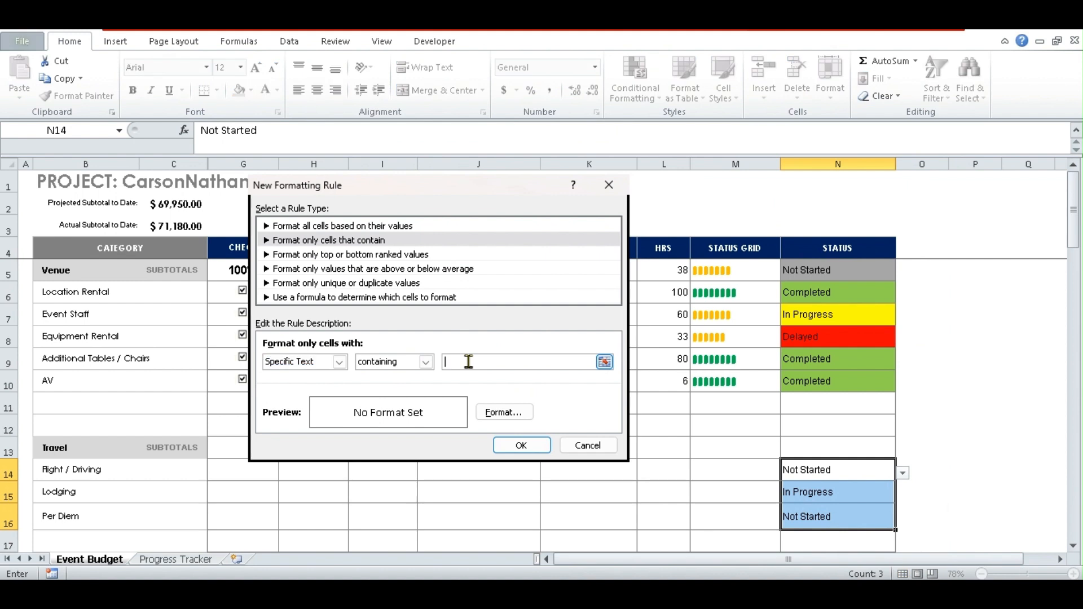
text(Not Started)
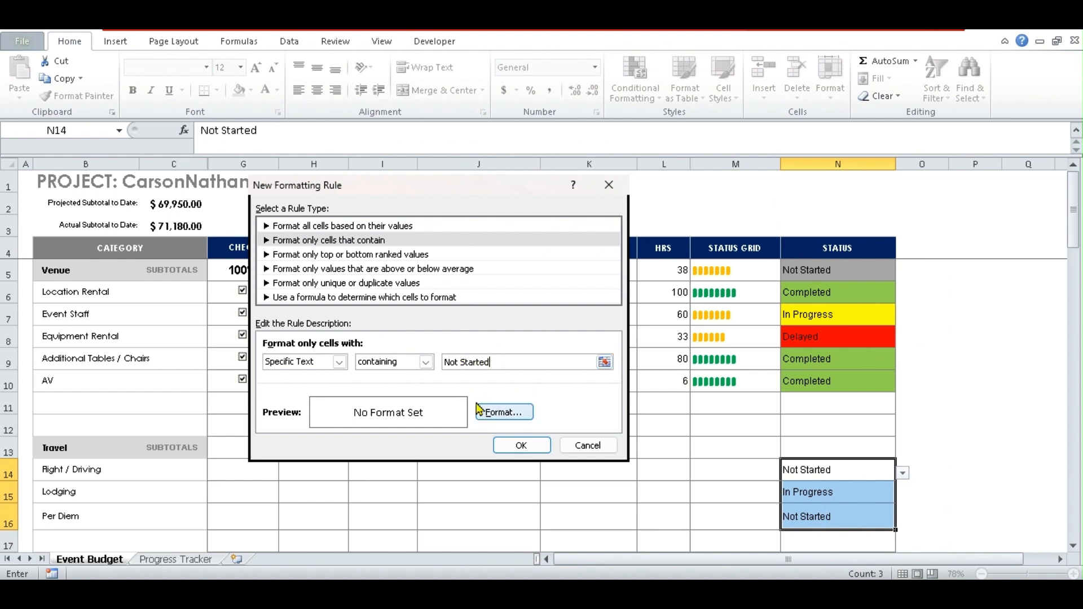
- Give the Not Started rule a grey fill and confirm it
click(492, 415)
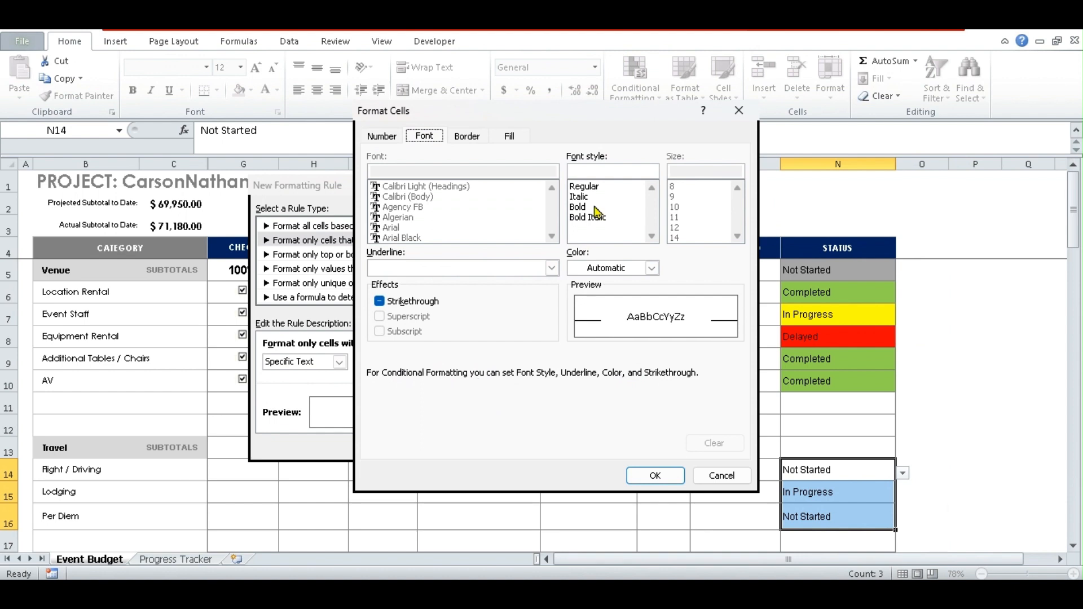
click(510, 138)
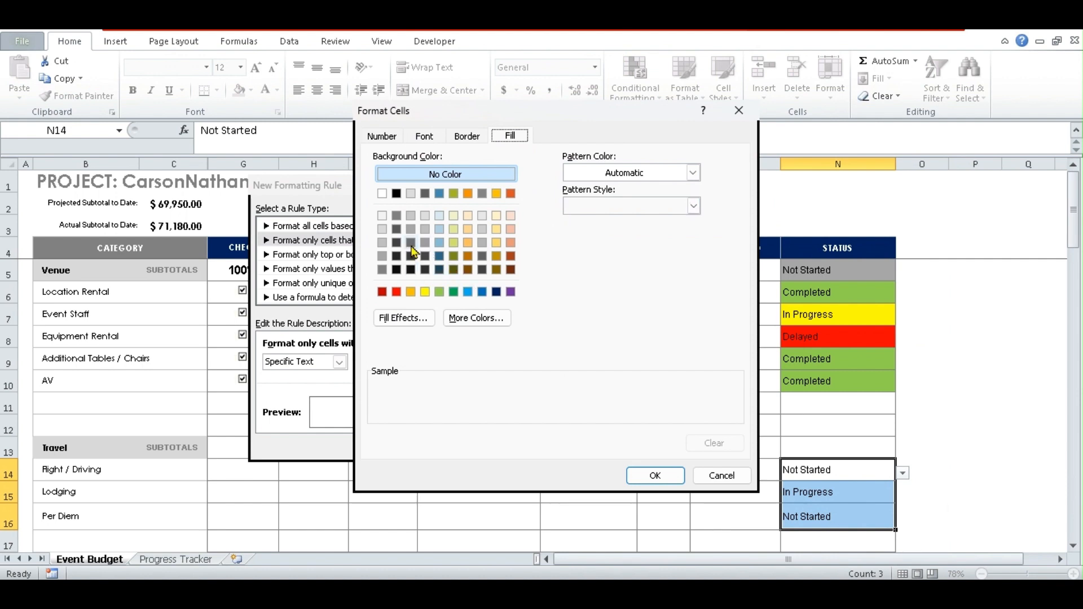
click(382, 256)
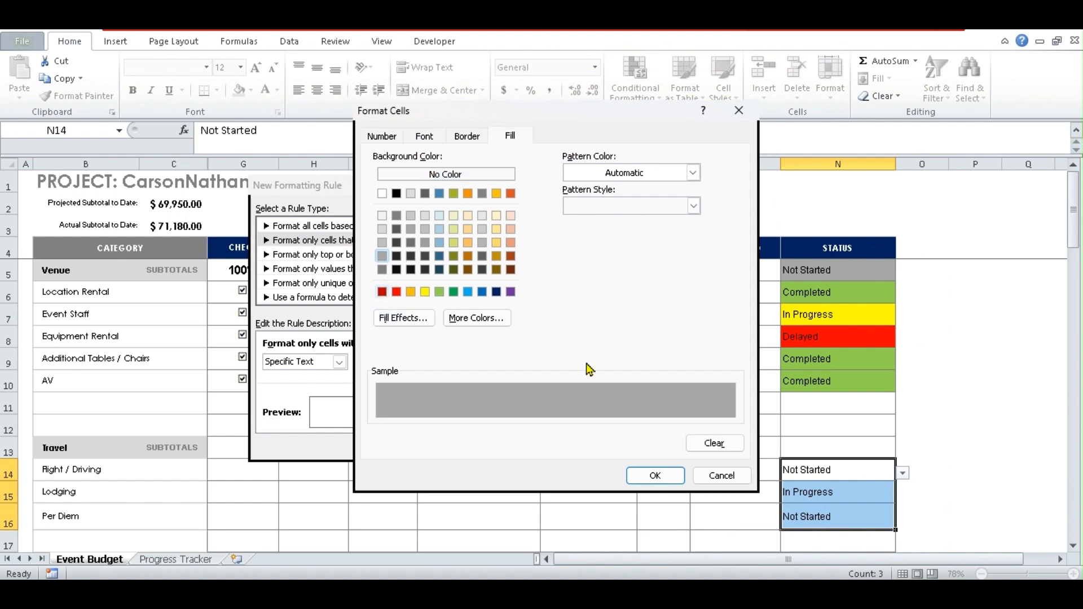
click(671, 476)
click(531, 446)
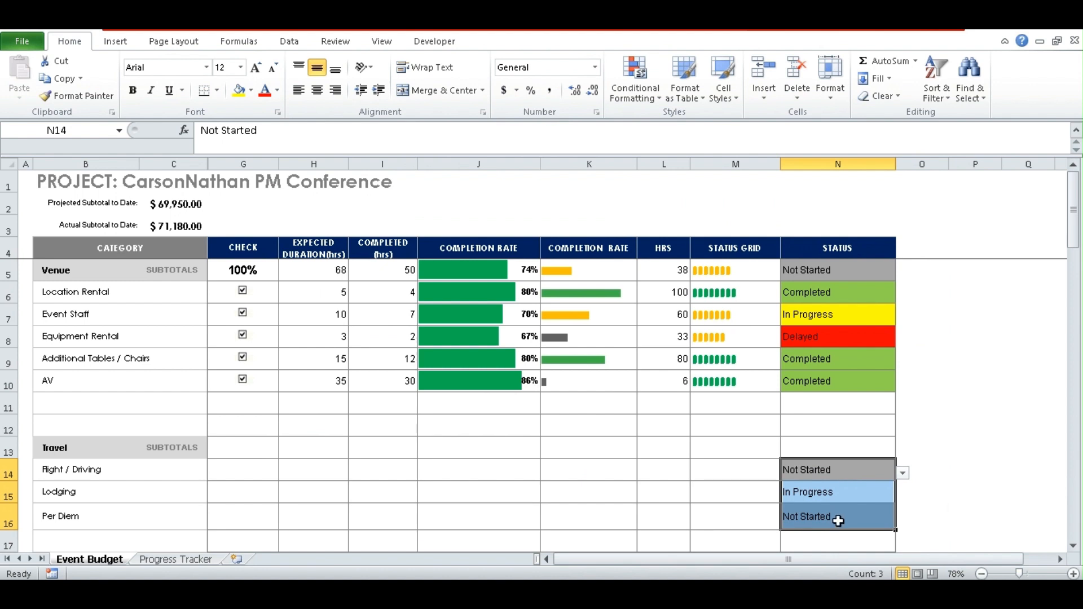
- Add a Specific Text rule matching 'In' that fills In Progress status cells yellow
click(631, 100)
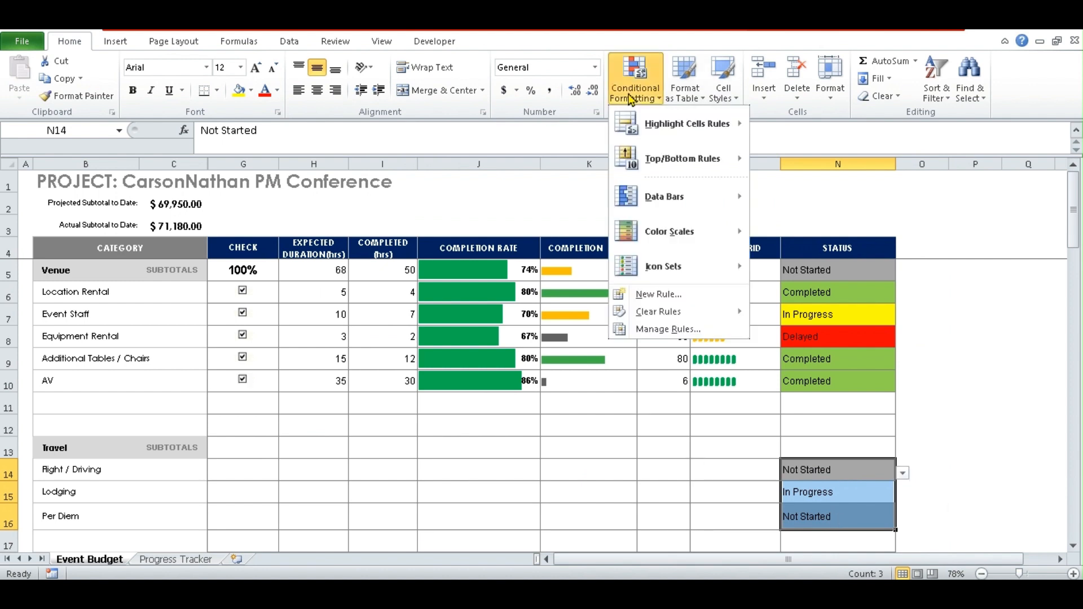
click(646, 294)
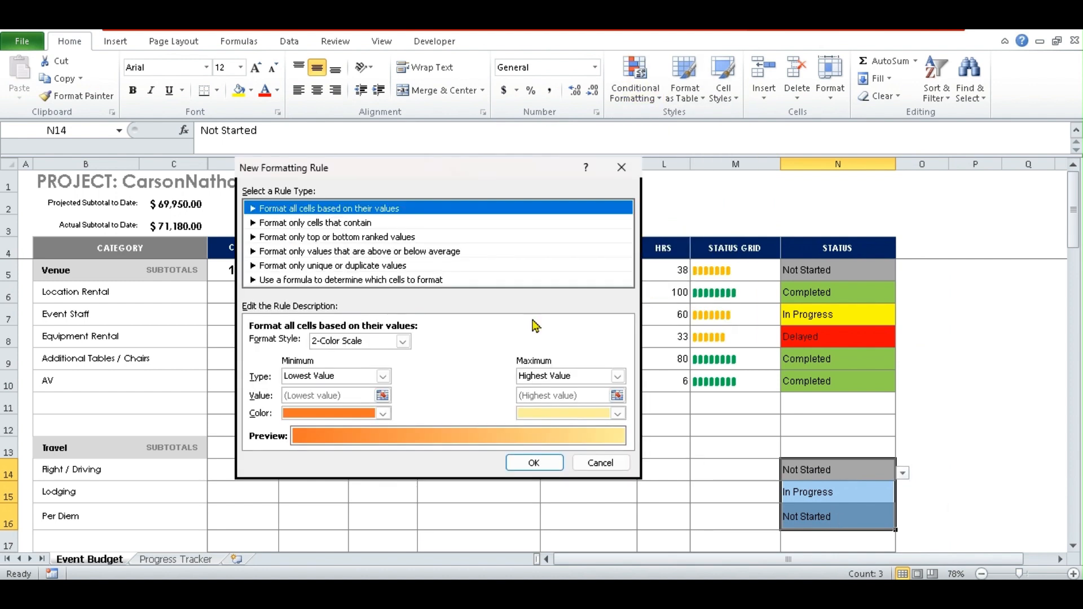
click(300, 223)
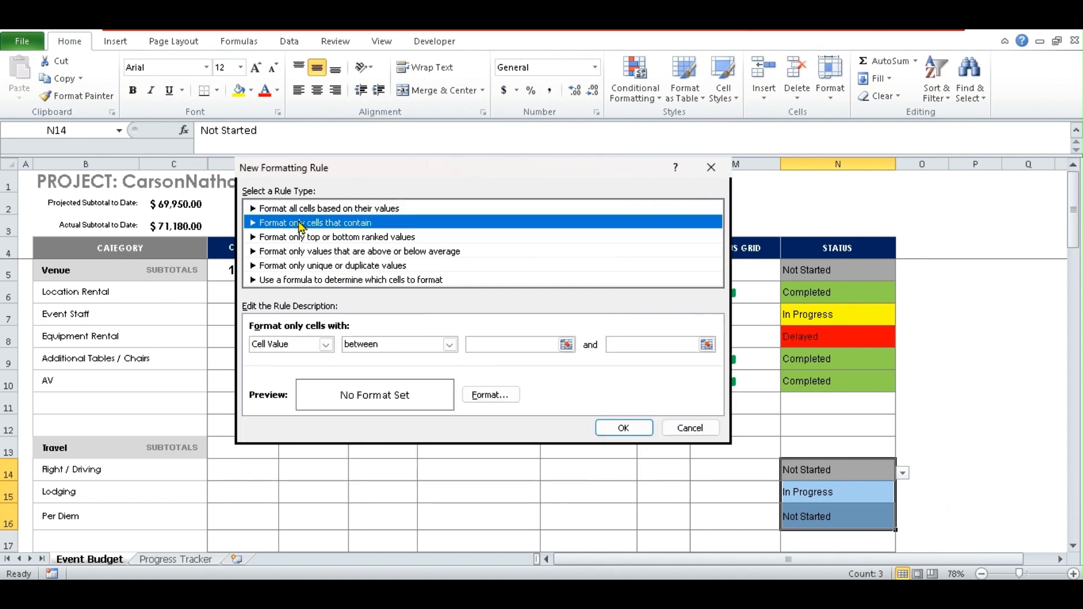
click(327, 344)
click(293, 369)
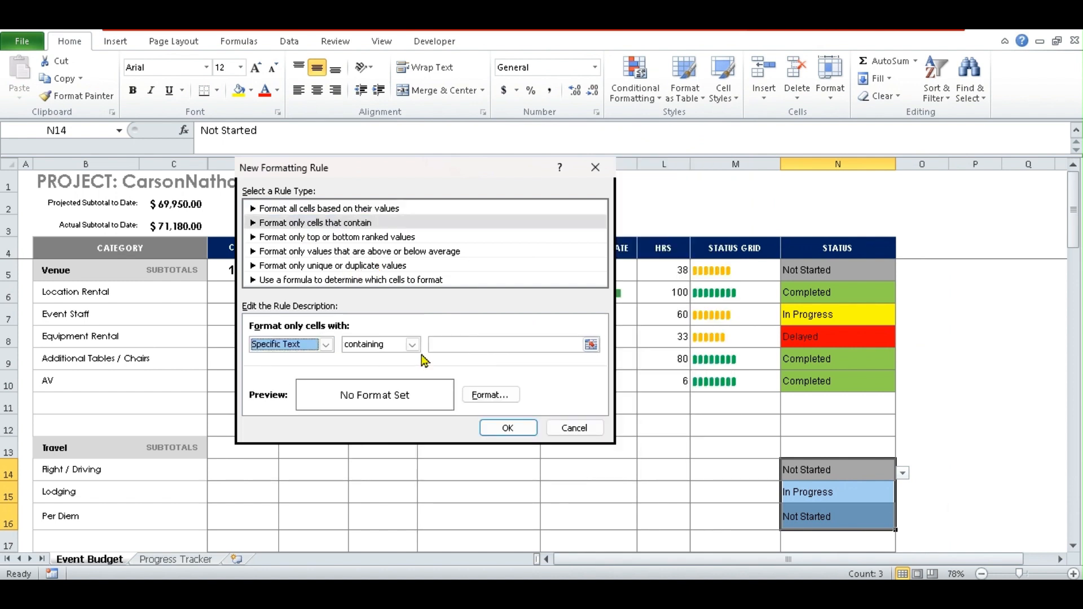
click(450, 346)
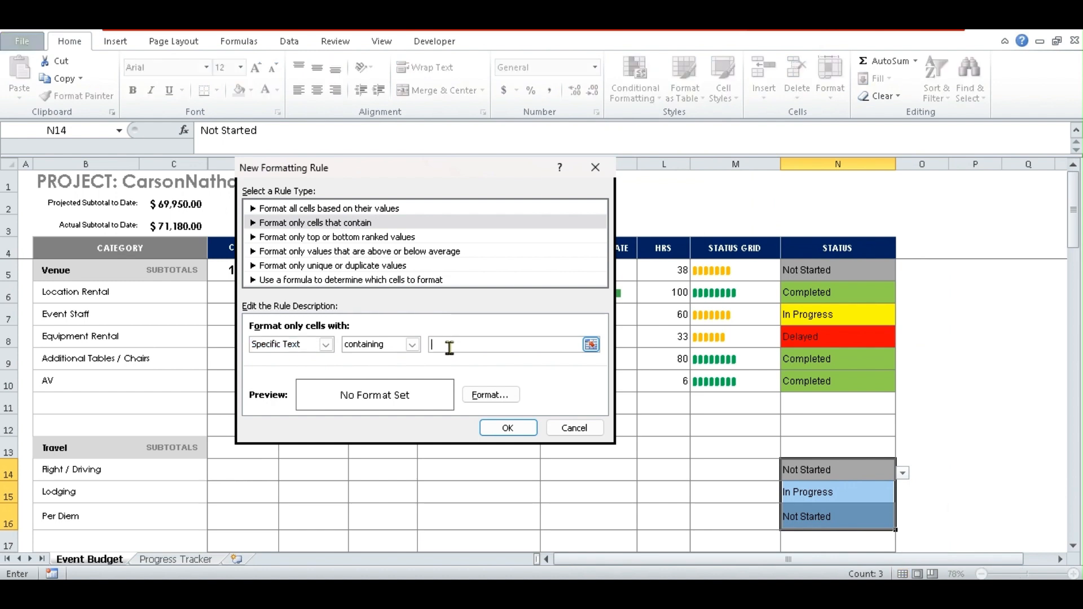
text(In Progress)
click(494, 396)
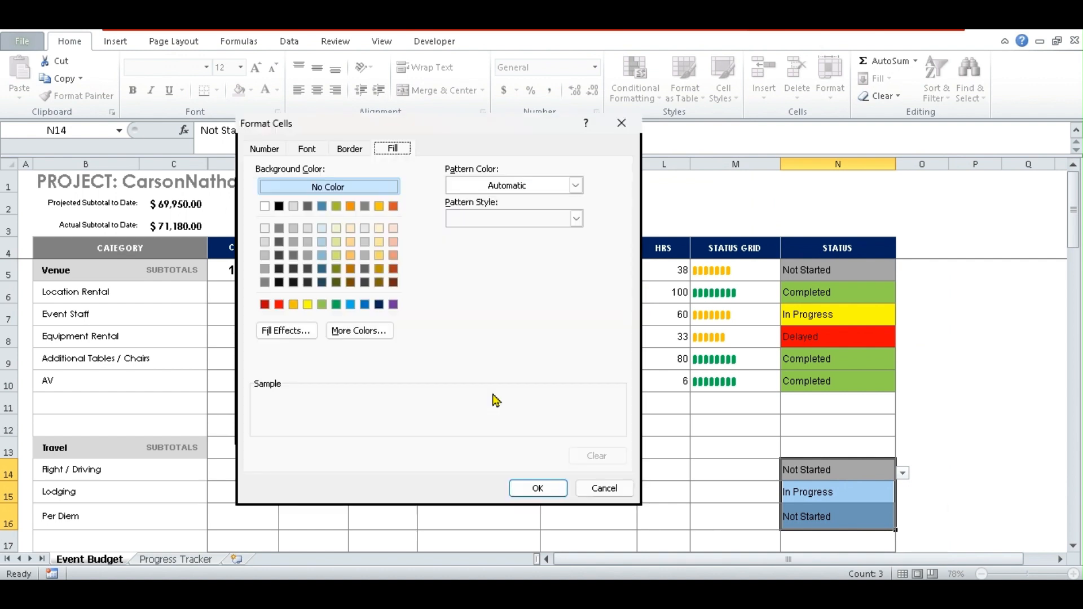
click(307, 306)
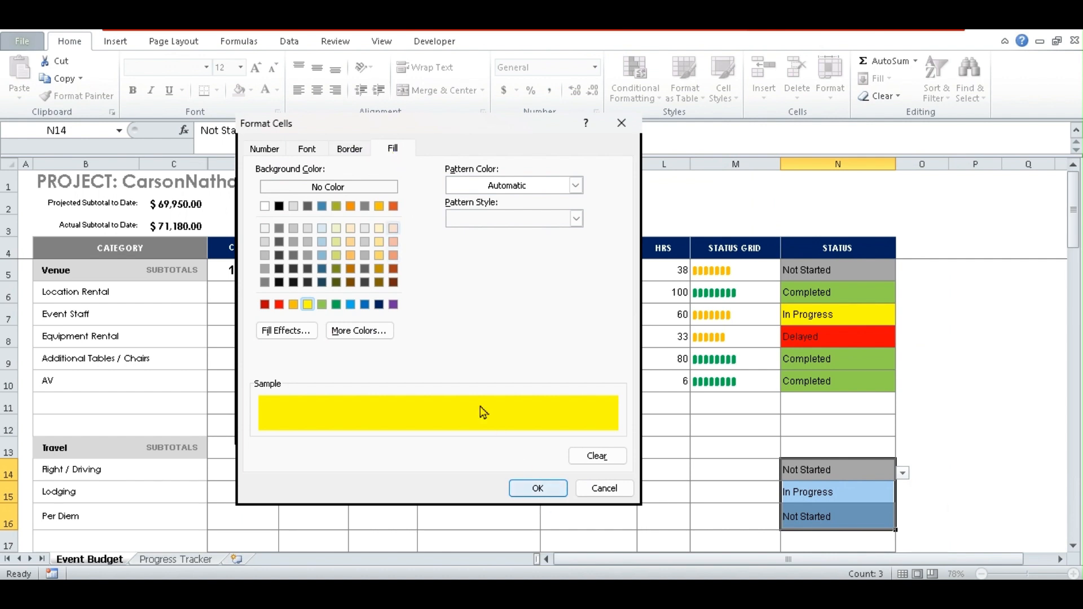
click(536, 490)
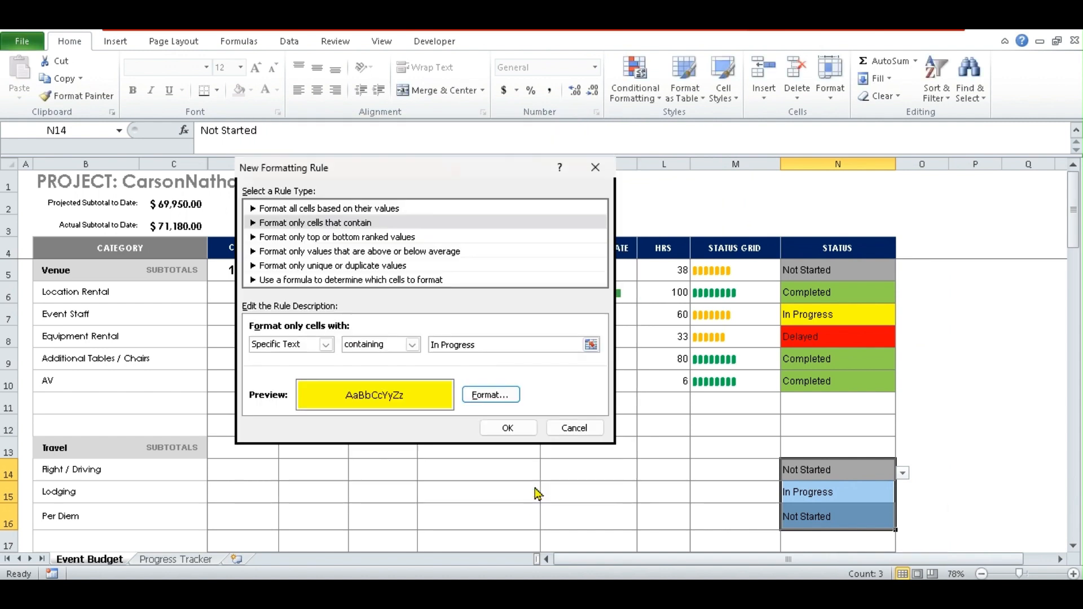
click(516, 429)
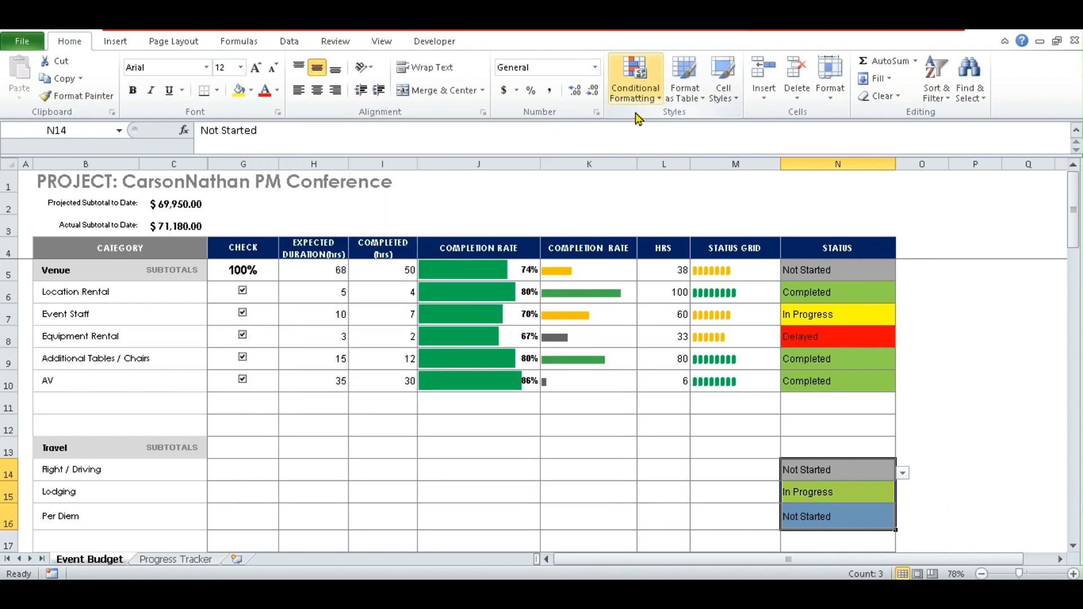
- Add a Specific Text rule matching 'Delayed' that fills those status cells red
click(635, 84)
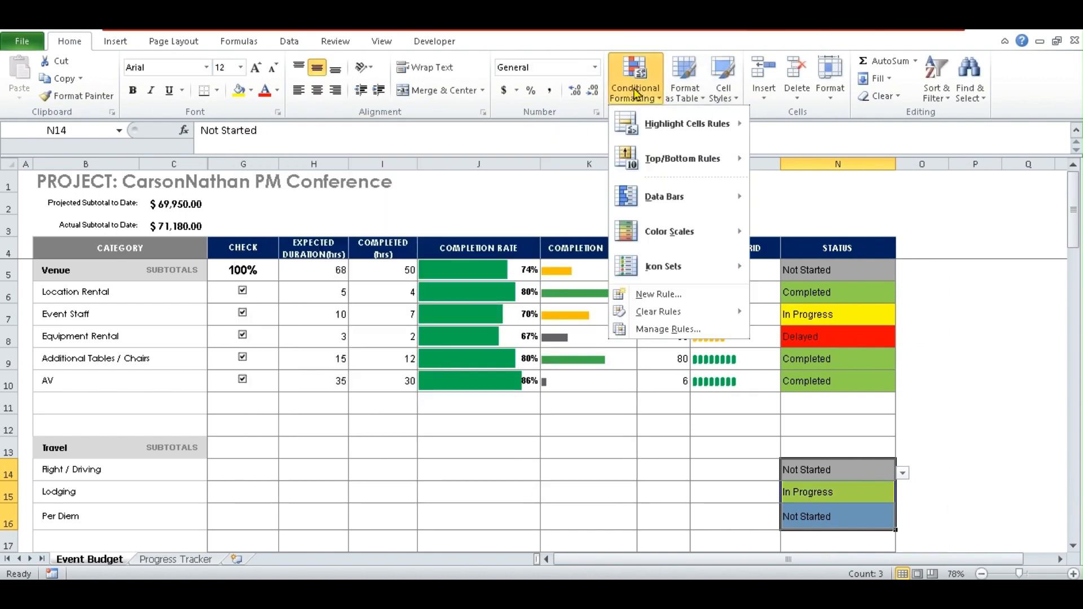
click(658, 294)
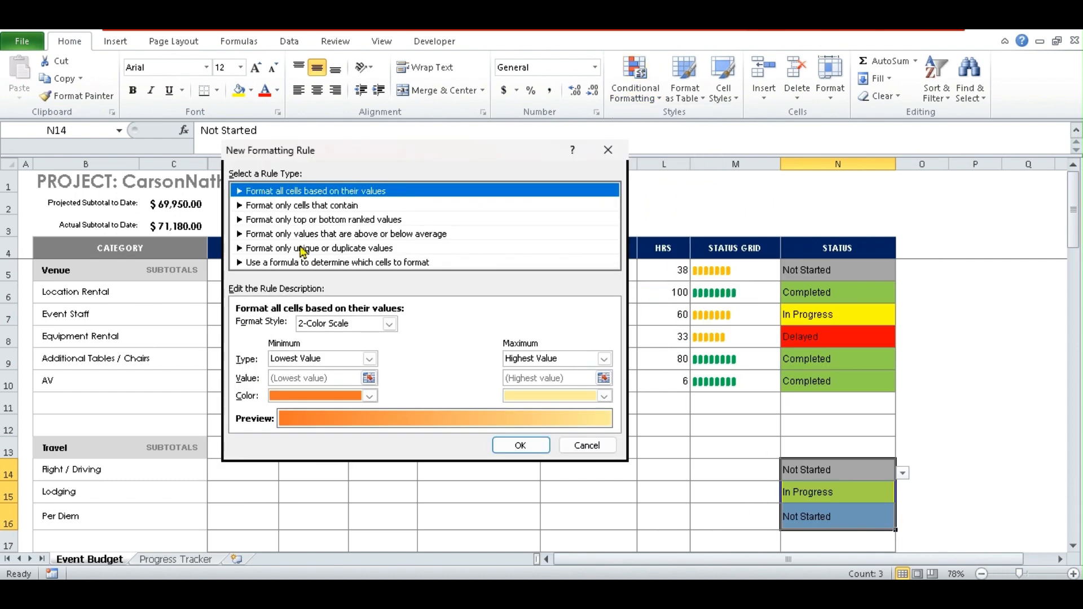
click(306, 207)
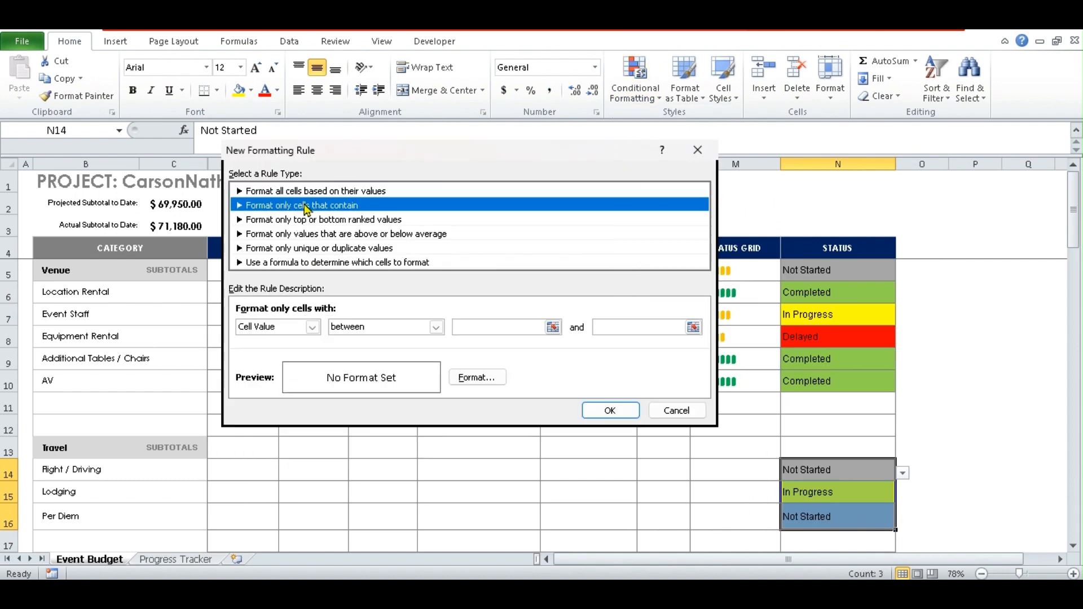
click(312, 327)
click(277, 353)
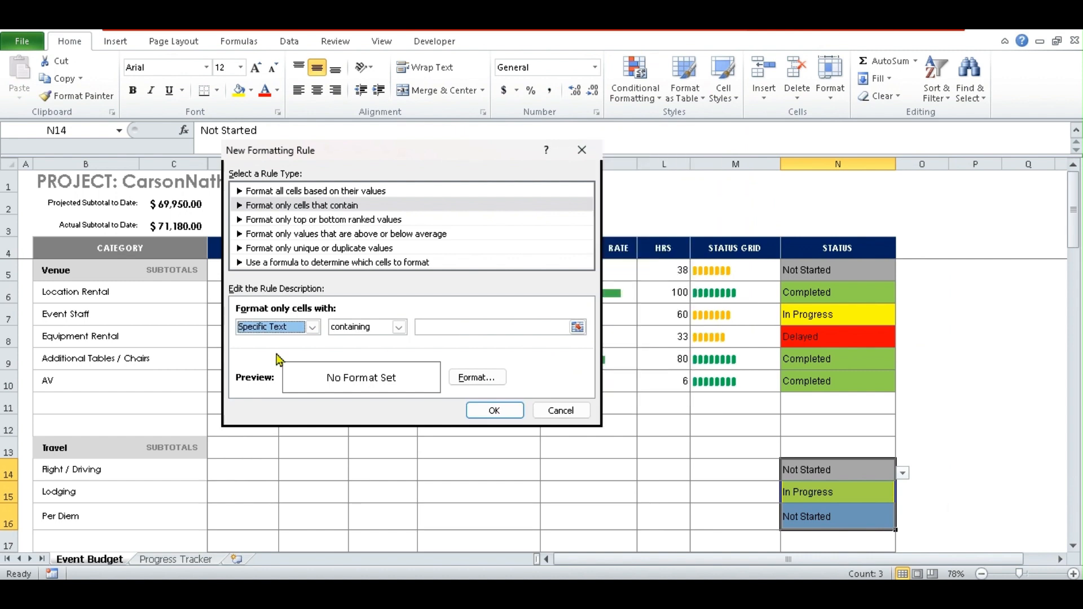
click(448, 327)
text(Dela)
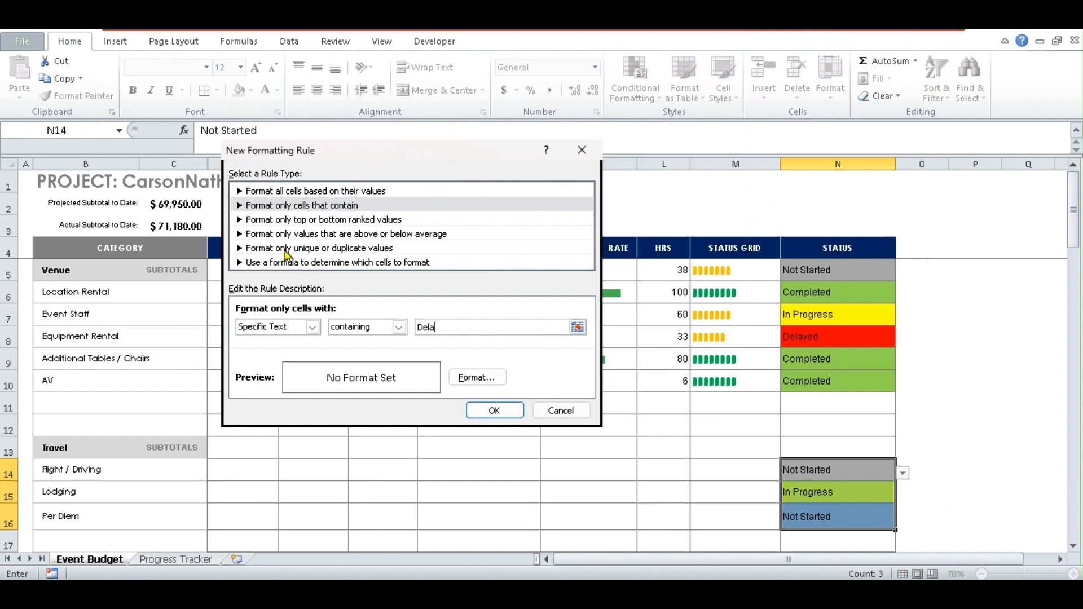
text(yed)
click(476, 377)
click(265, 287)
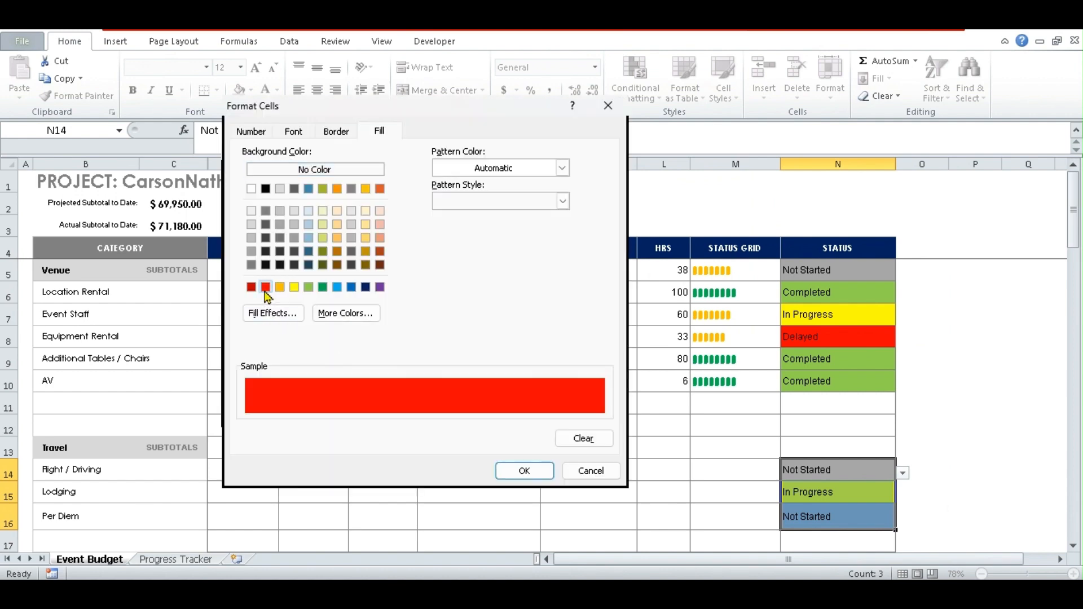
click(526, 471)
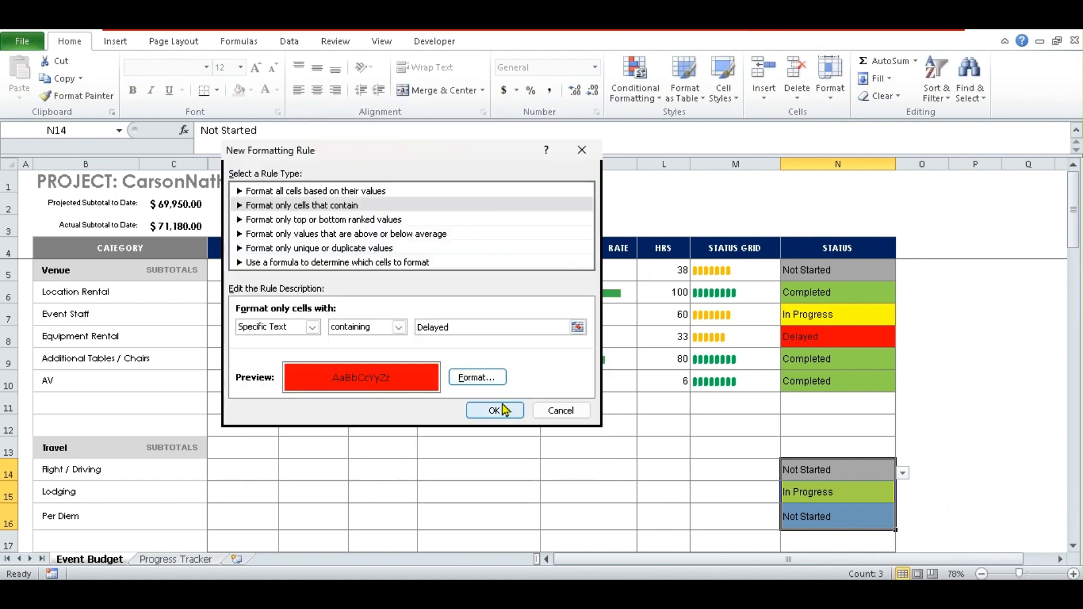
click(494, 411)
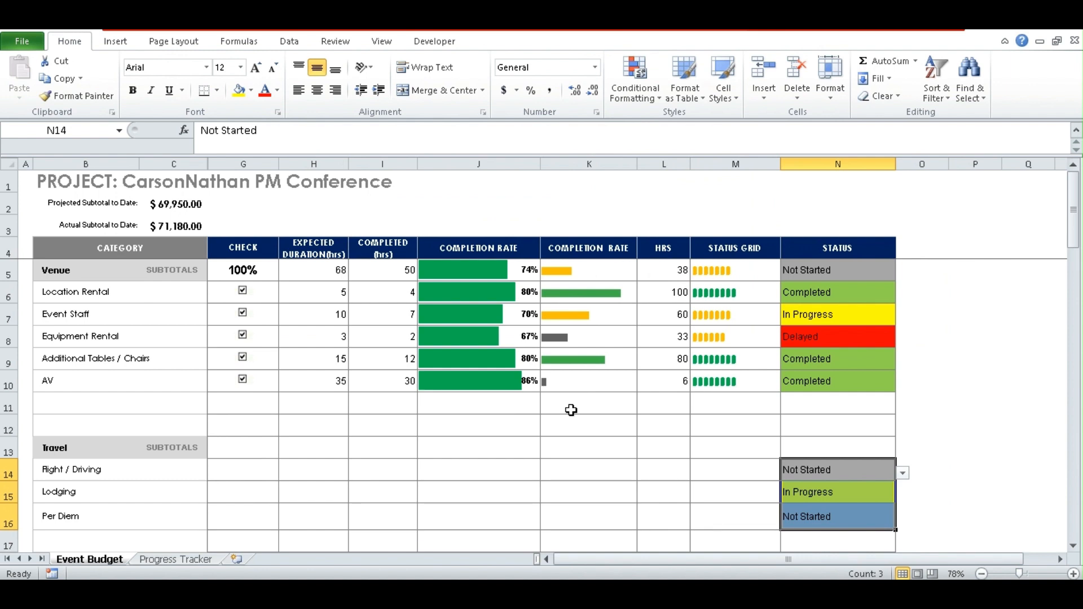
- In the Rules Manager, inspect the Delayed rule's red fill without changes, then begin a new rule
click(636, 79)
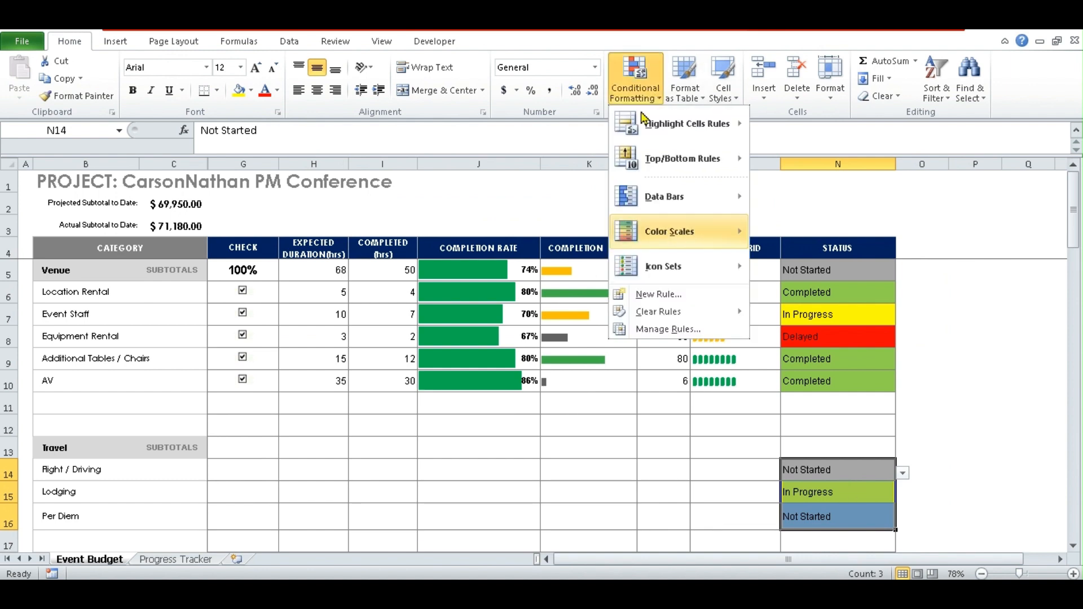
click(654, 330)
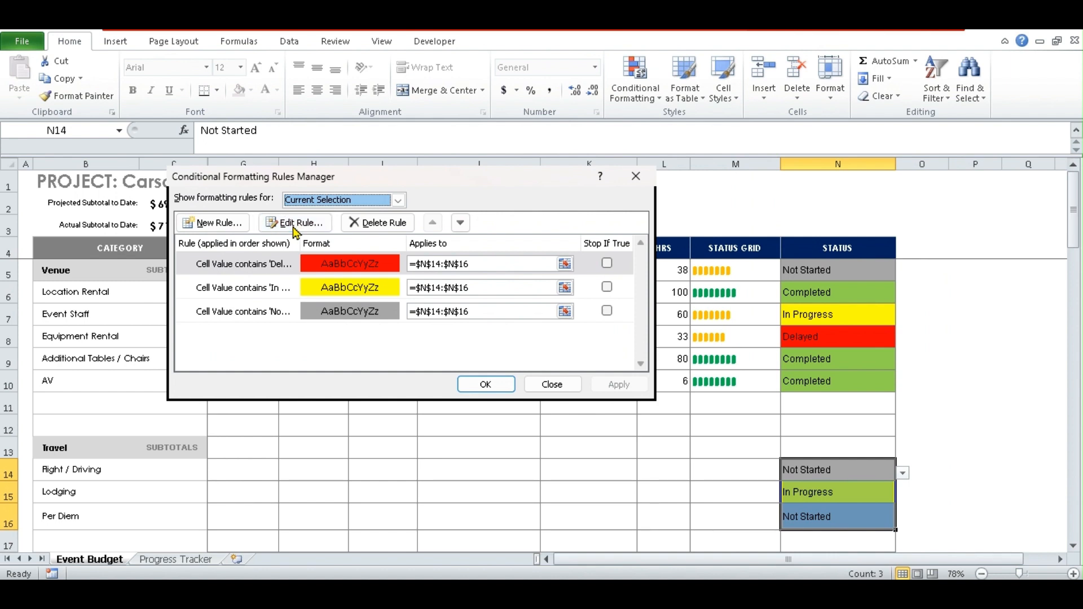
click(267, 269)
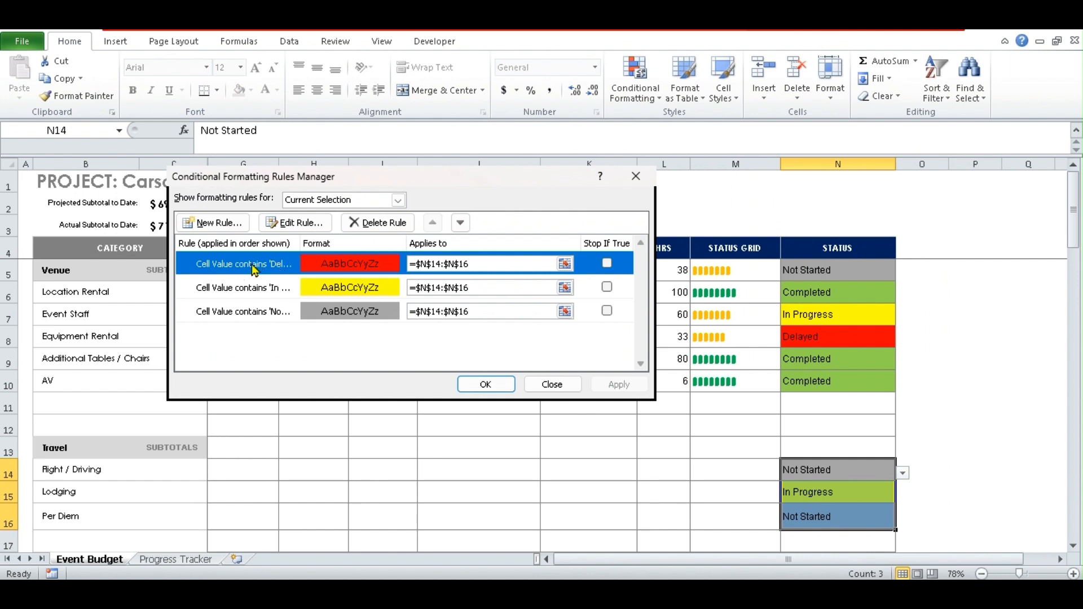
click(290, 223)
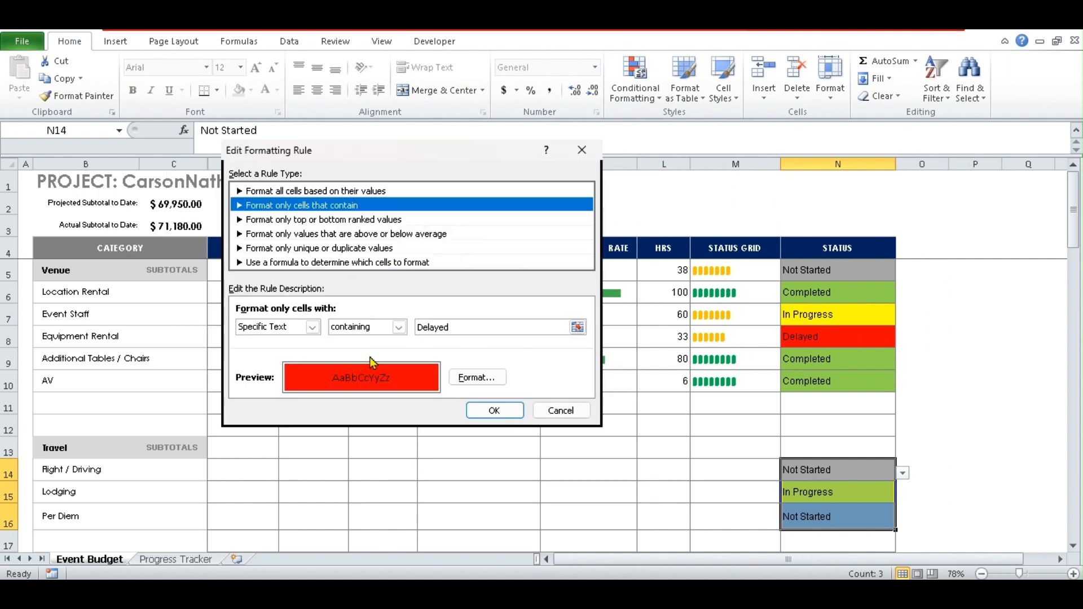
click(467, 375)
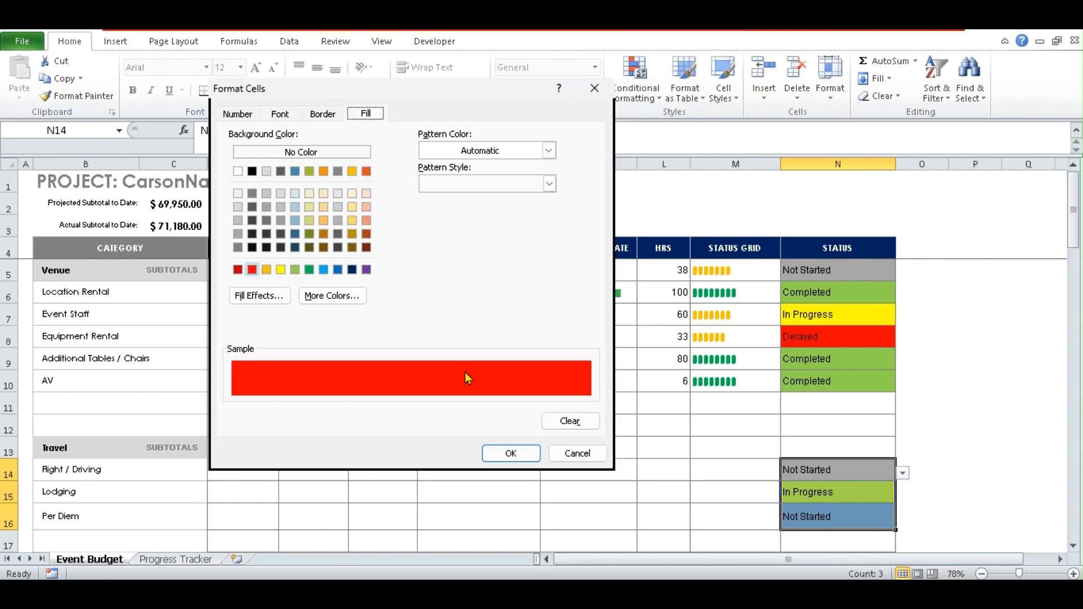
click(566, 452)
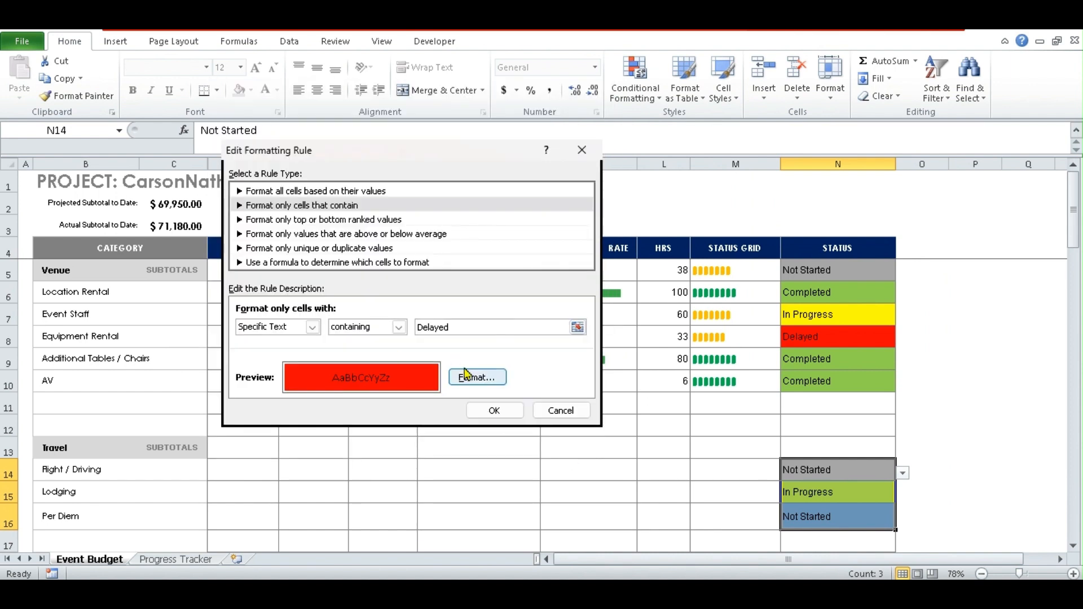
click(558, 411)
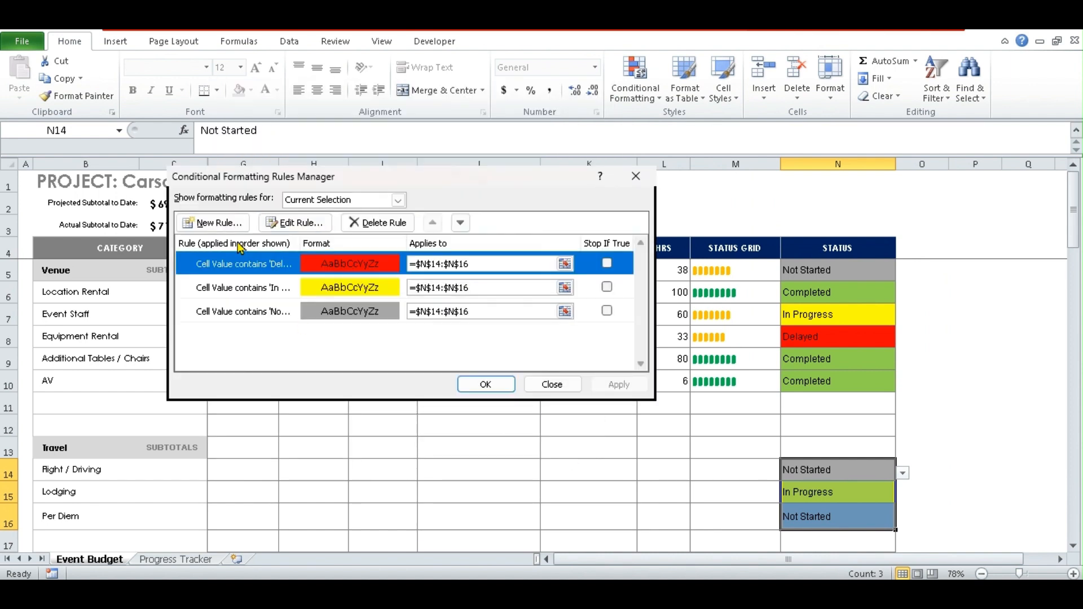
click(225, 223)
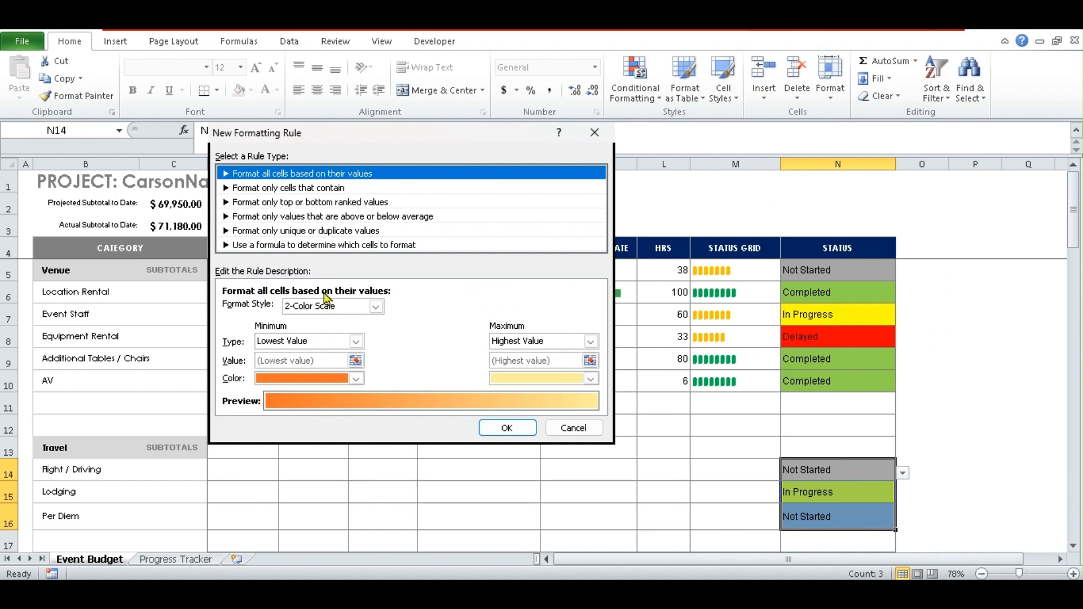
- Add a Specific Text rule matching 'Compl' with a light green fill and apply it to N14:N16
click(296, 188)
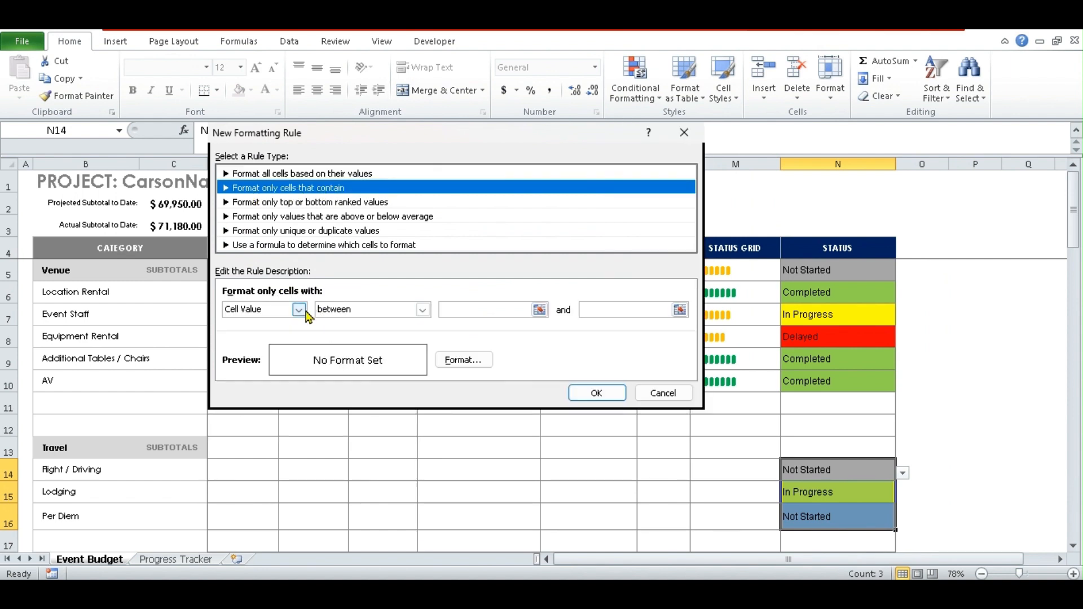
click(299, 310)
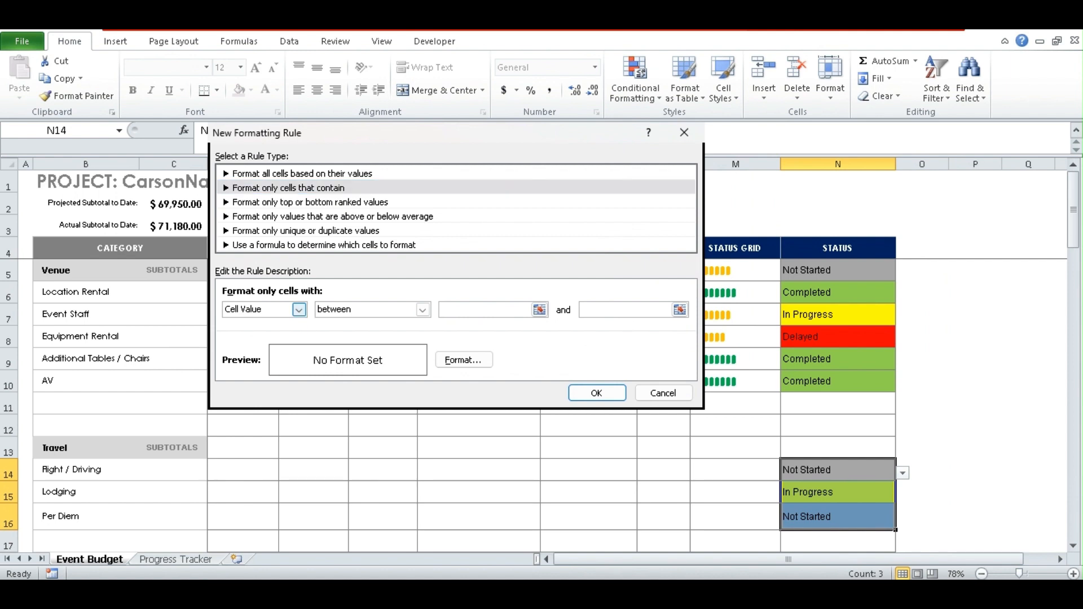
click(260, 339)
click(430, 309)
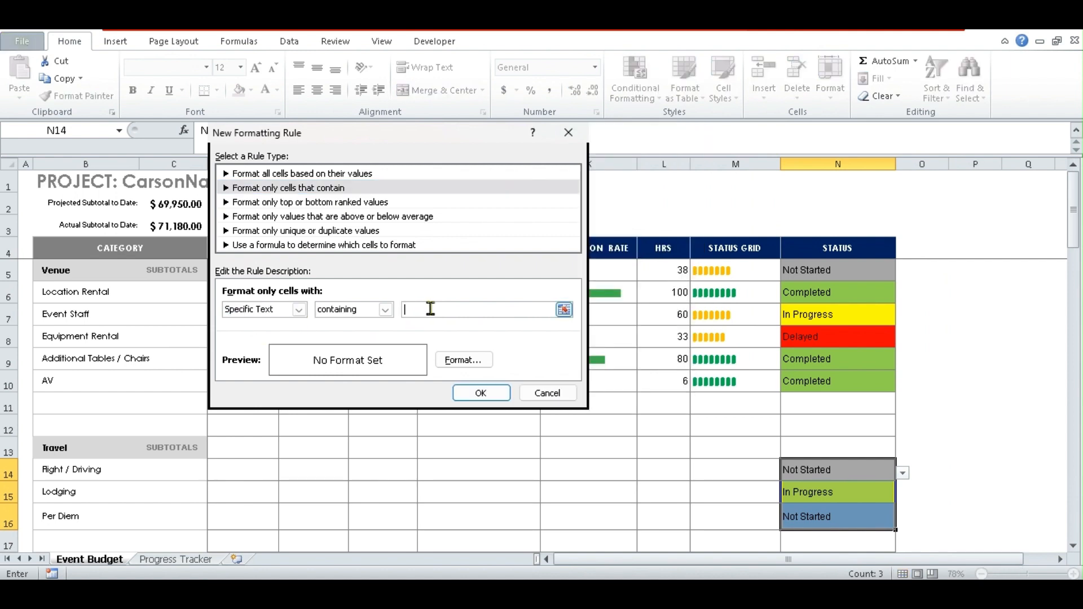
text(Completed)
click(464, 360)
click(296, 269)
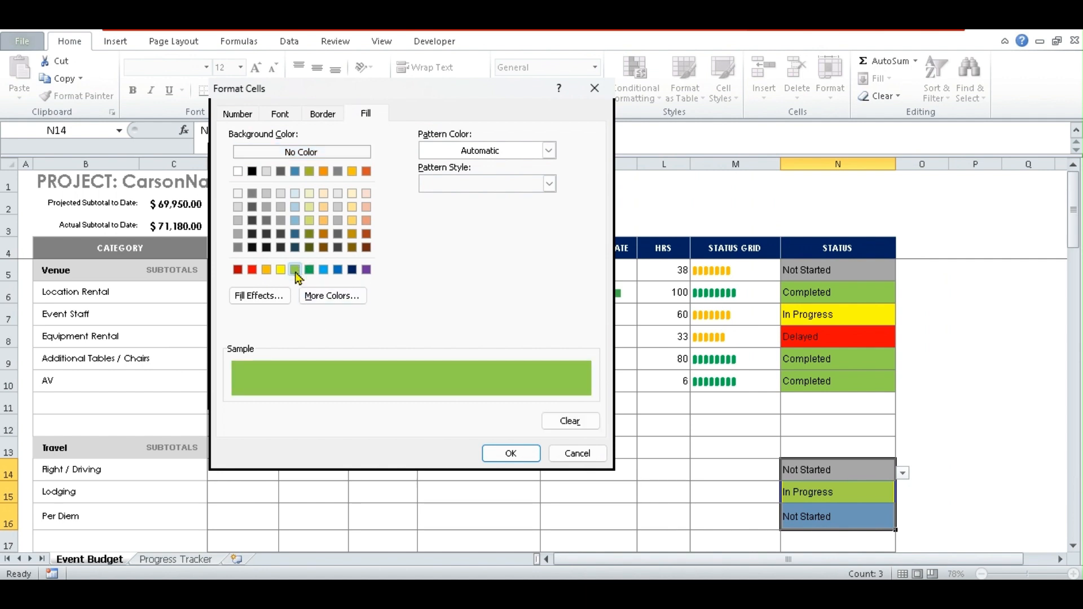
click(510, 454)
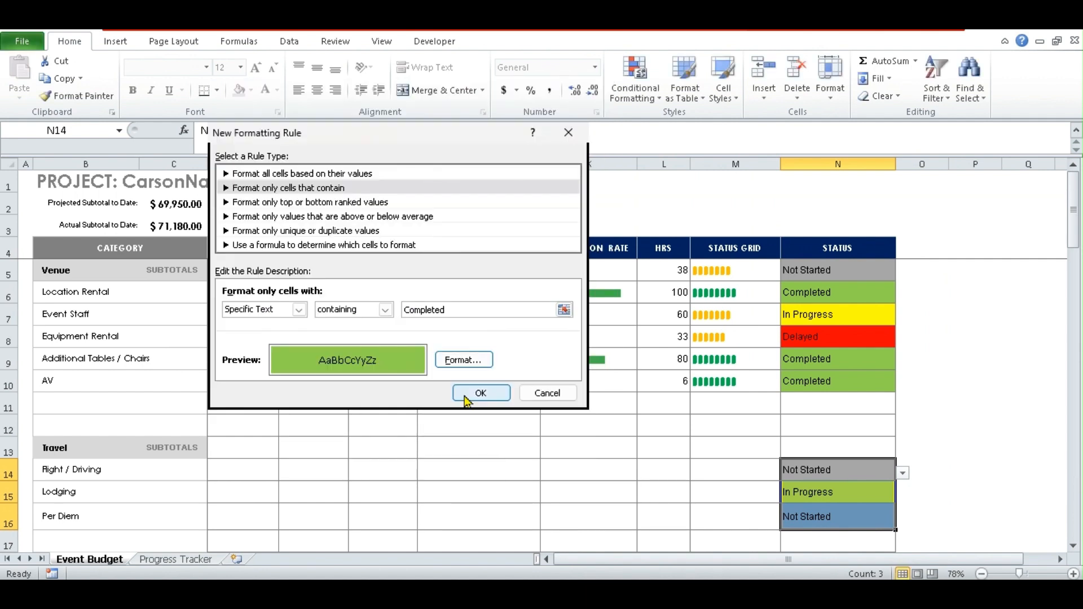
click(481, 392)
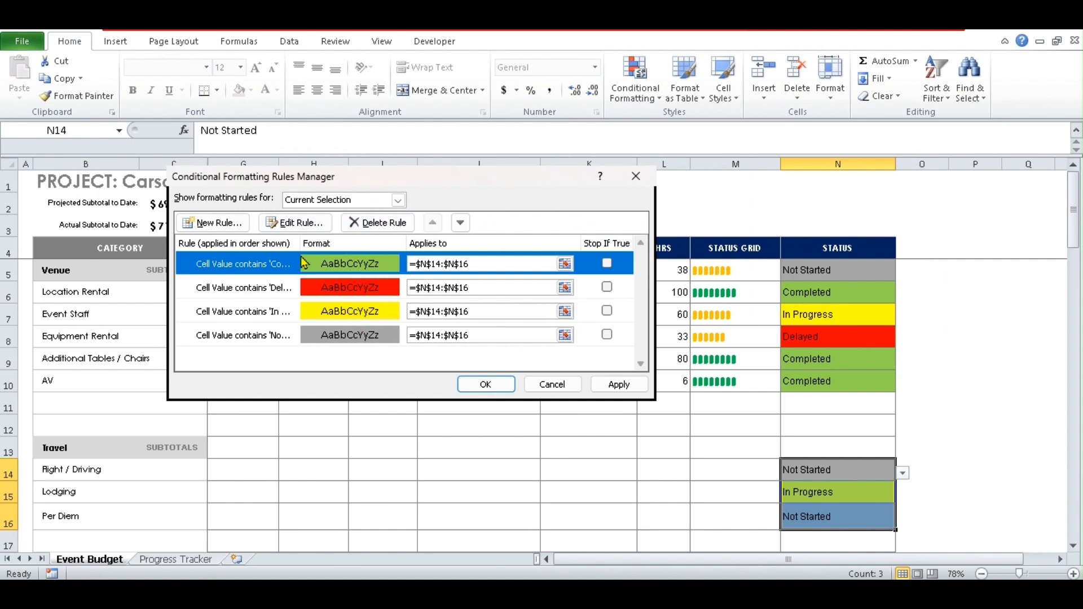
click(594, 387)
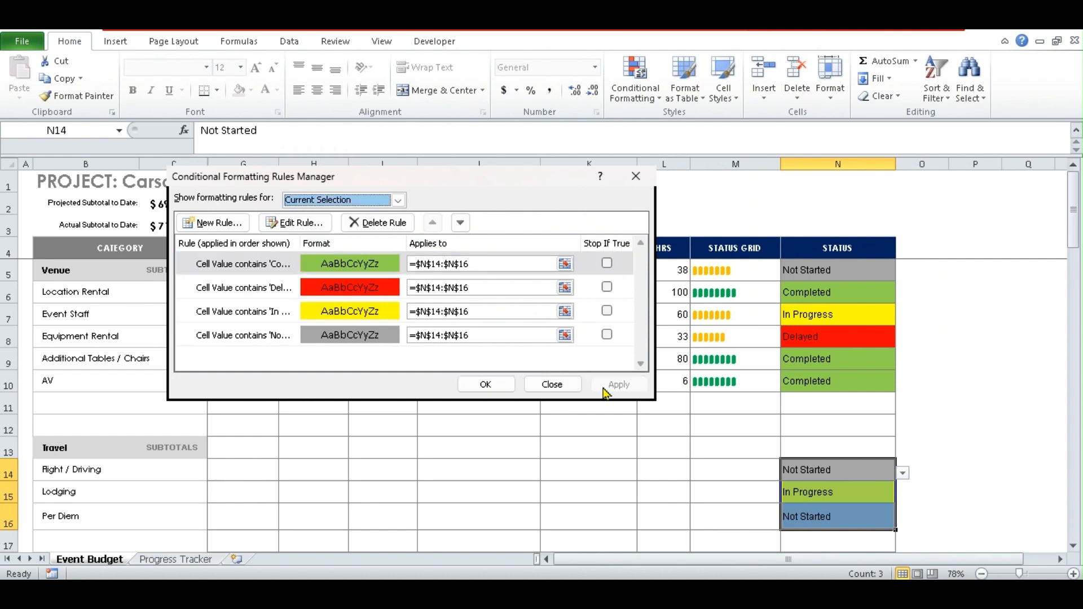
click(488, 388)
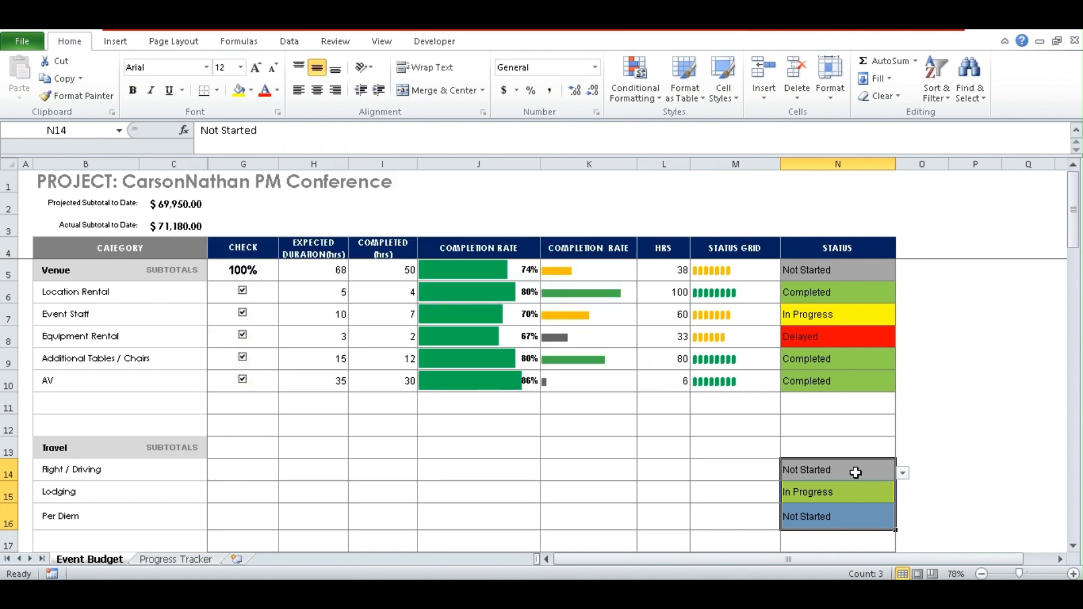
- Set Flight / Driving to In Progress, Lodging to Completed and Per Diem to Delayed
click(902, 473)
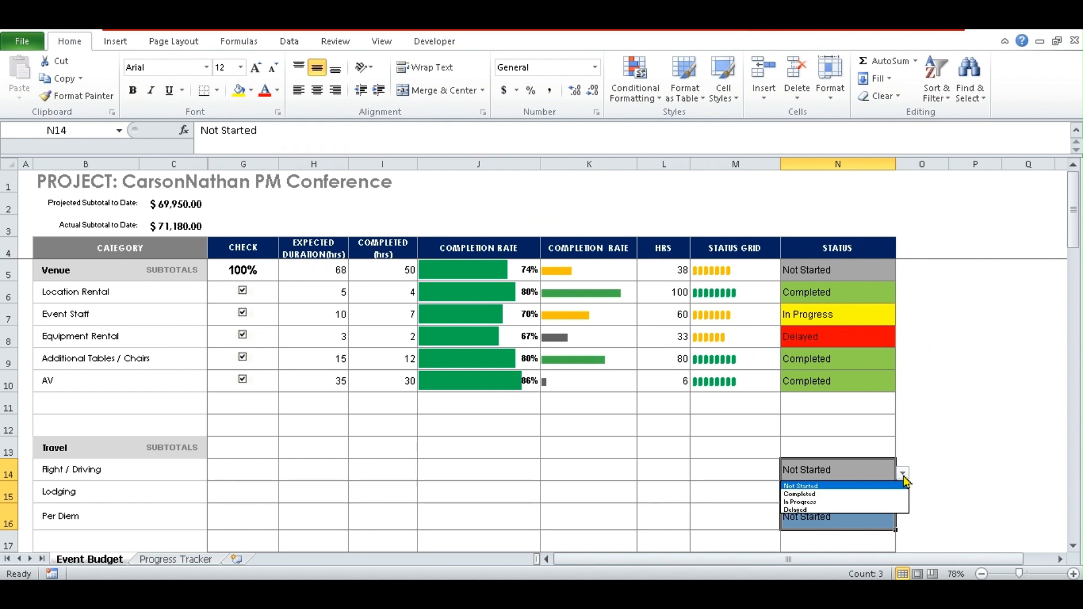
click(813, 502)
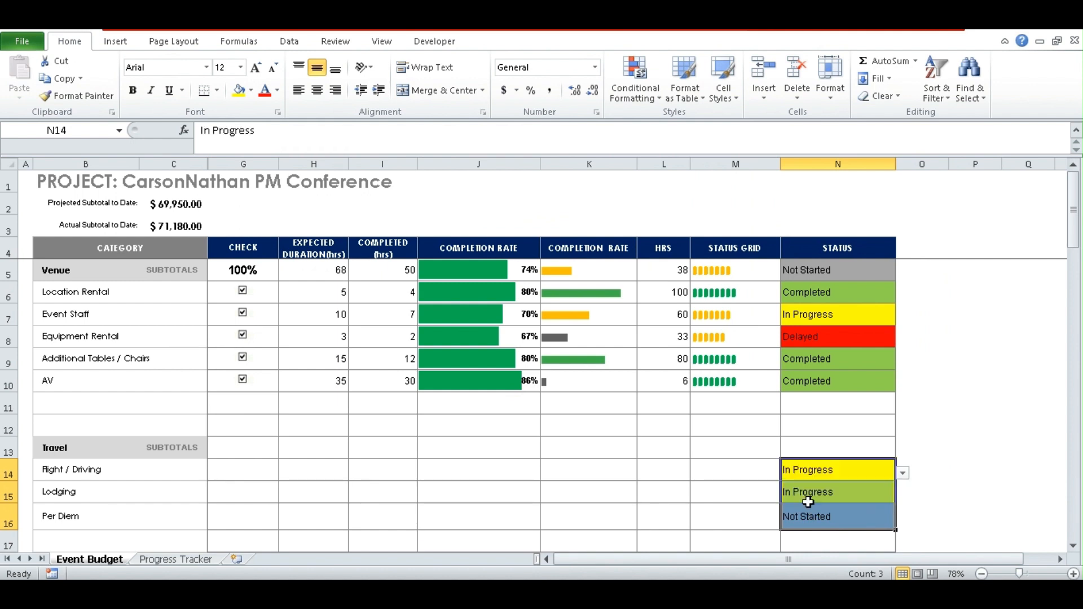
click(876, 494)
click(903, 497)
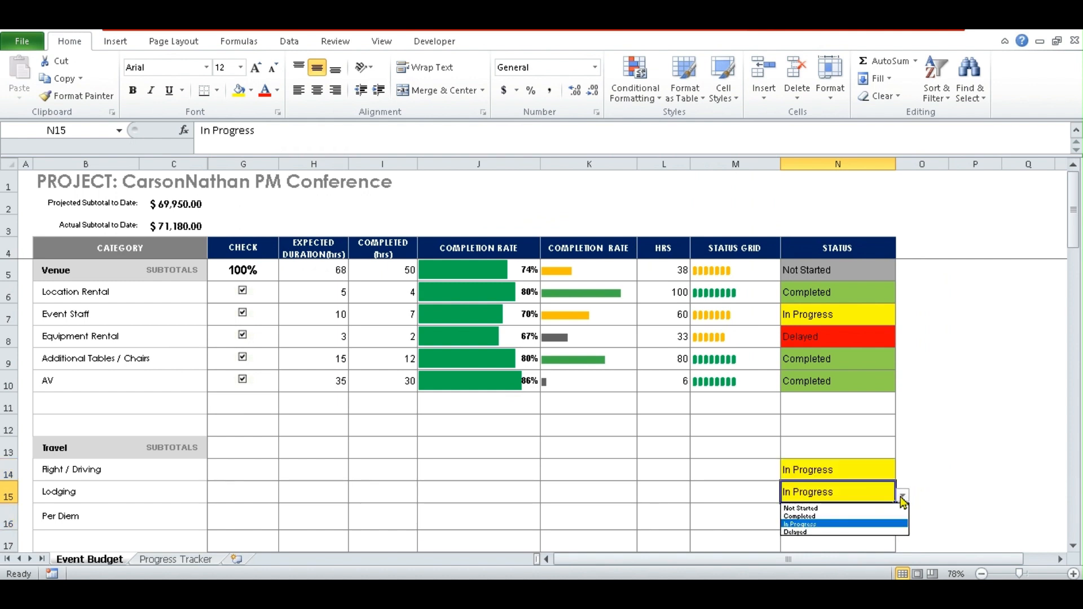
click(813, 518)
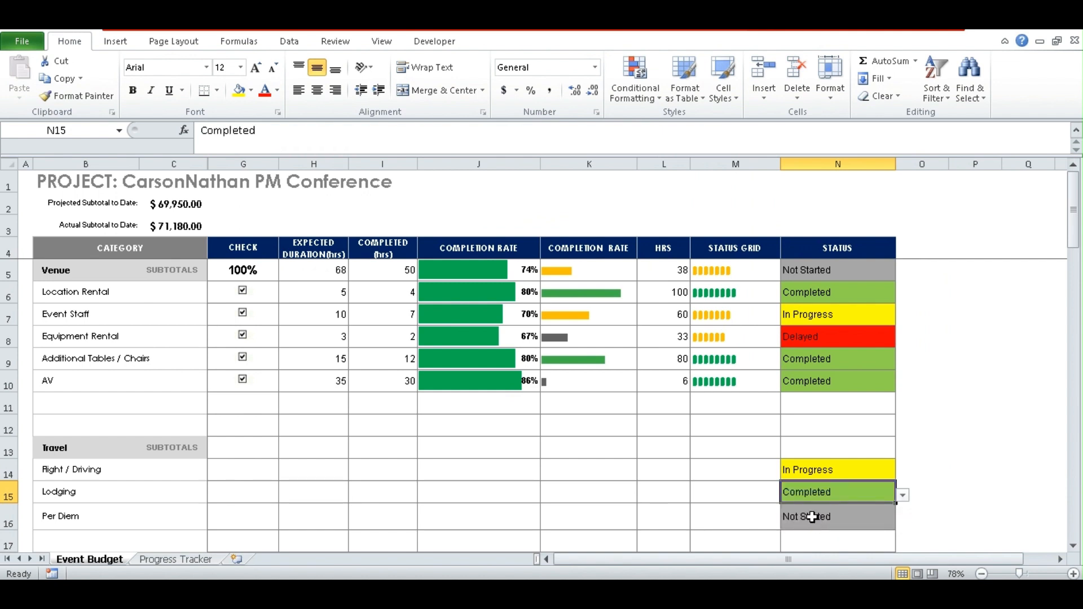
click(878, 525)
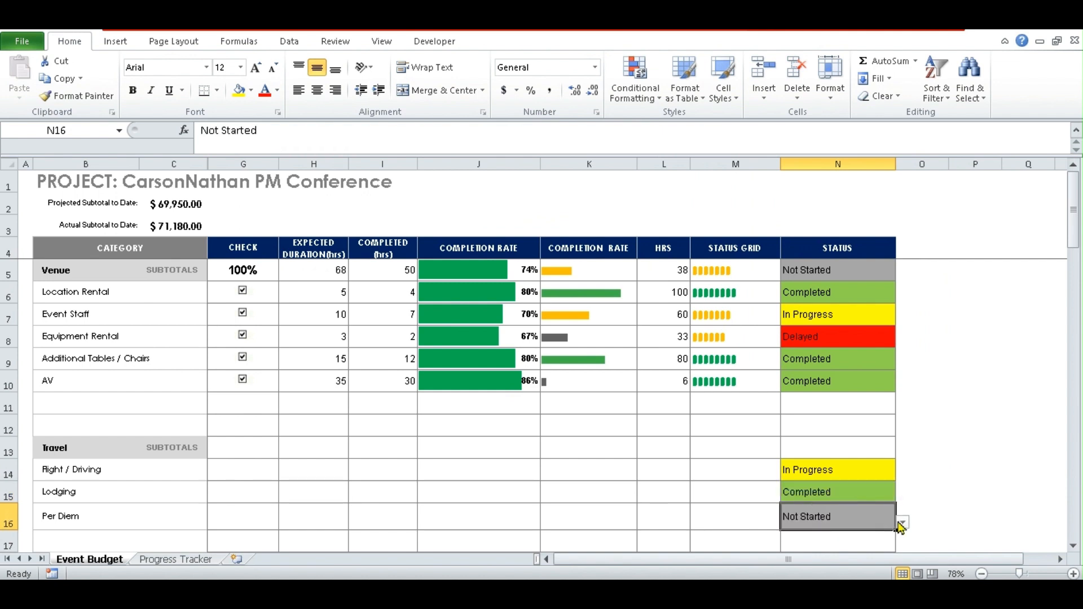
click(903, 523)
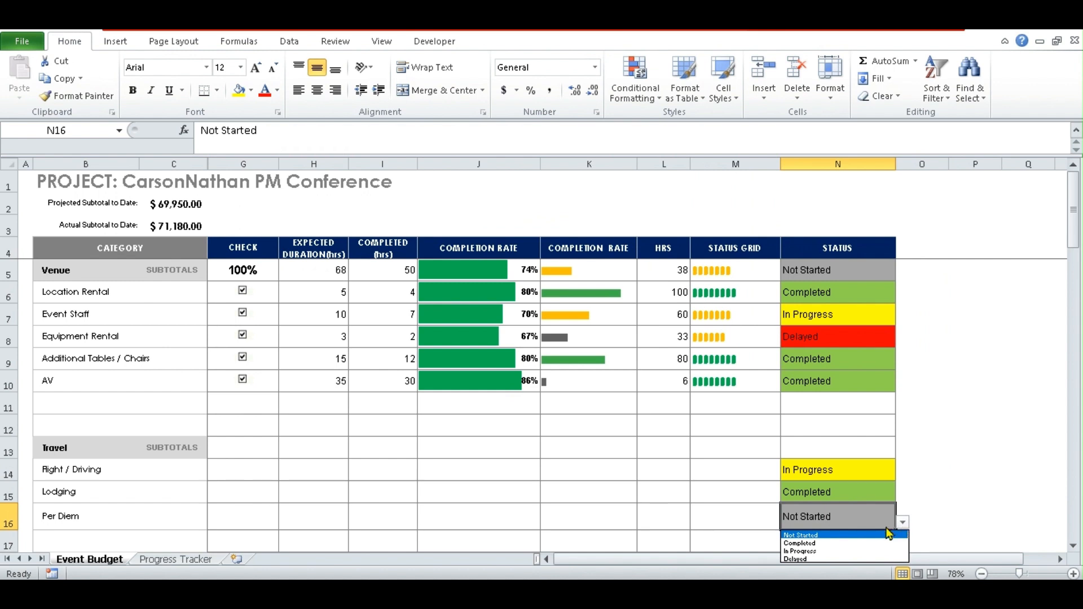
click(802, 559)
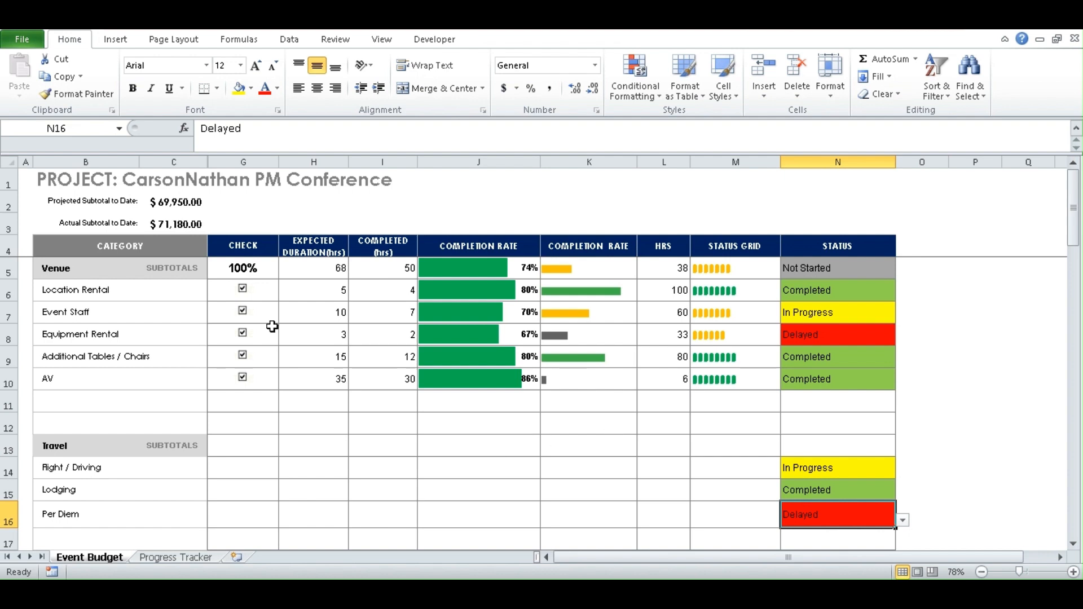
drag(260, 291, 261, 382)
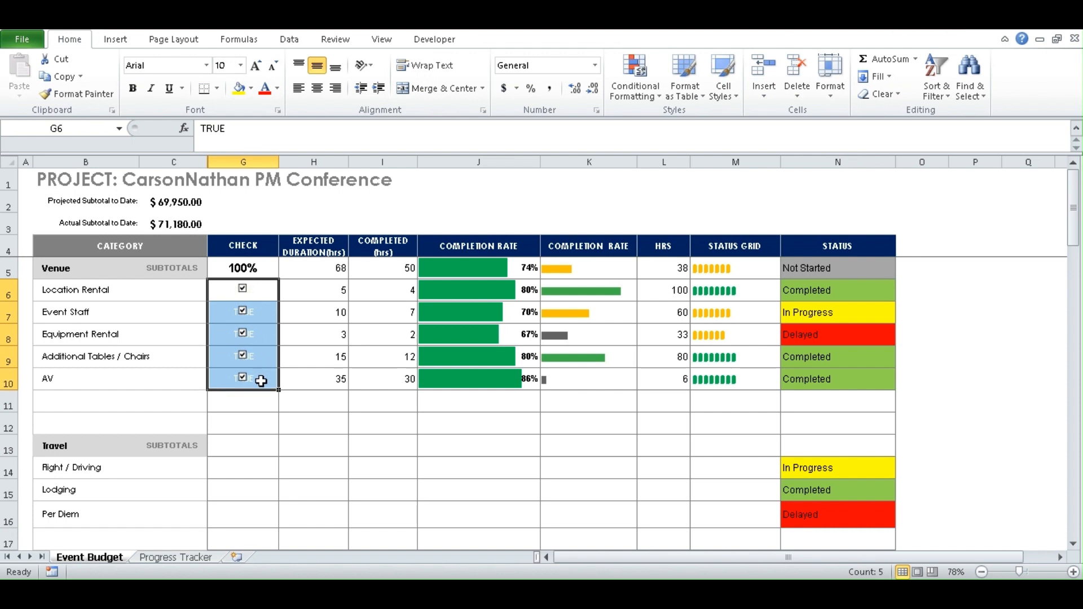
click(250, 450)
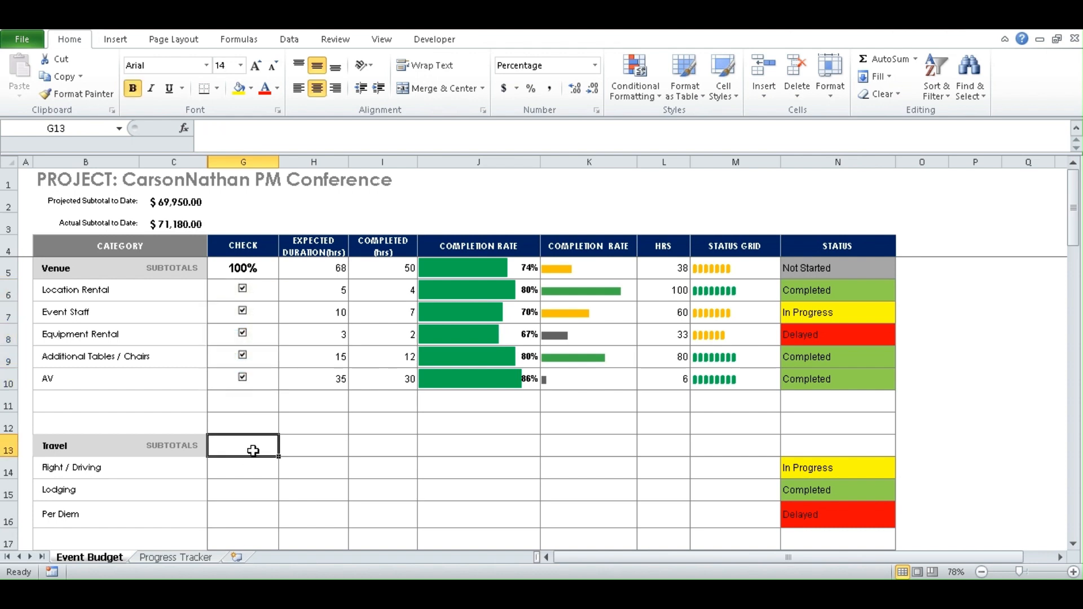
click(246, 470)
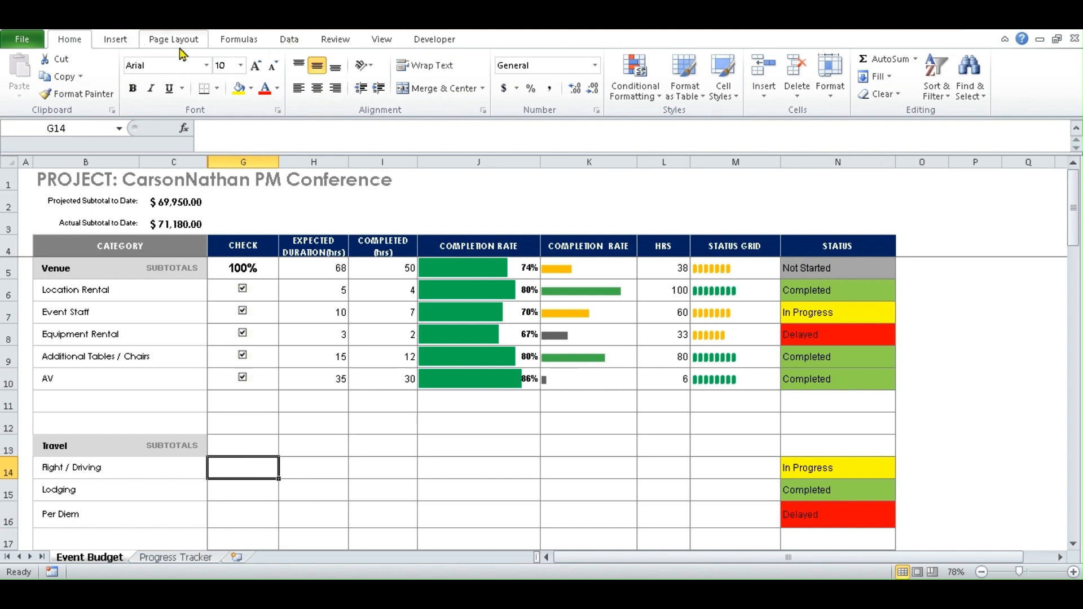
right_click(330, 45)
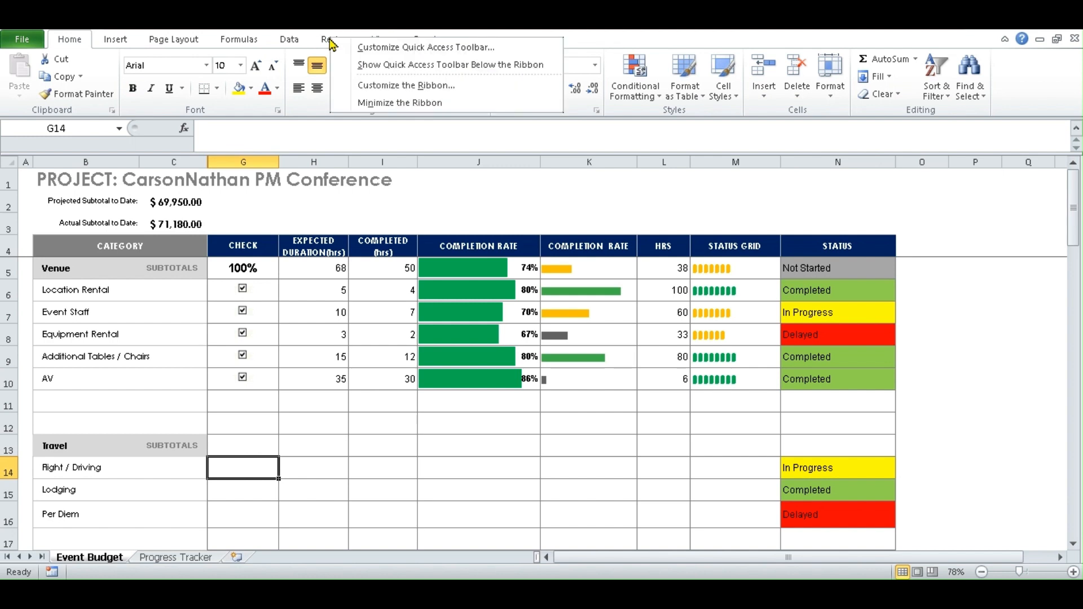
click(371, 89)
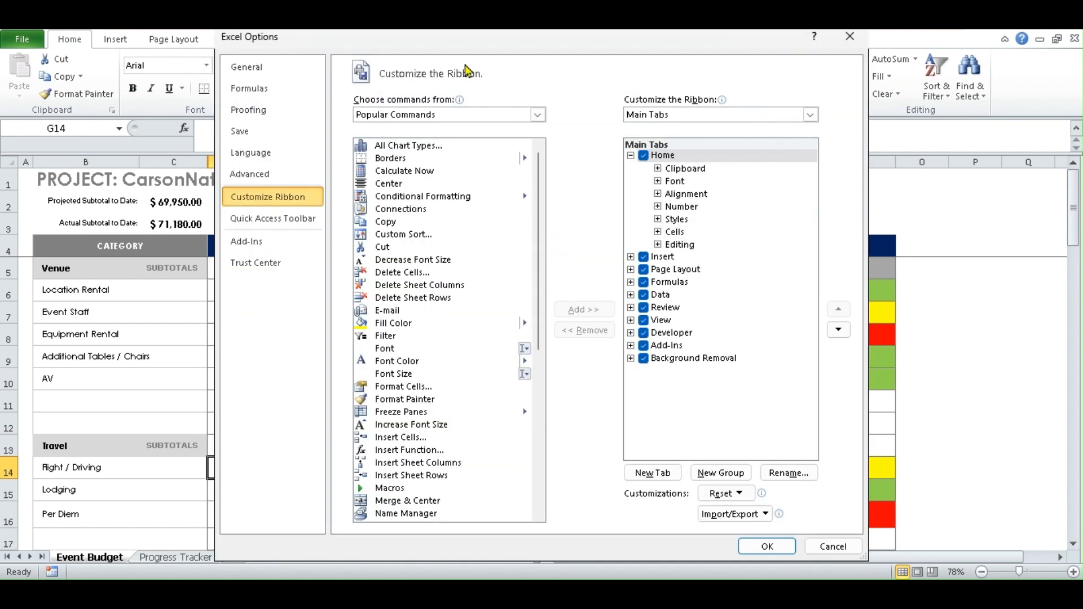
drag(472, 43, 471, 89)
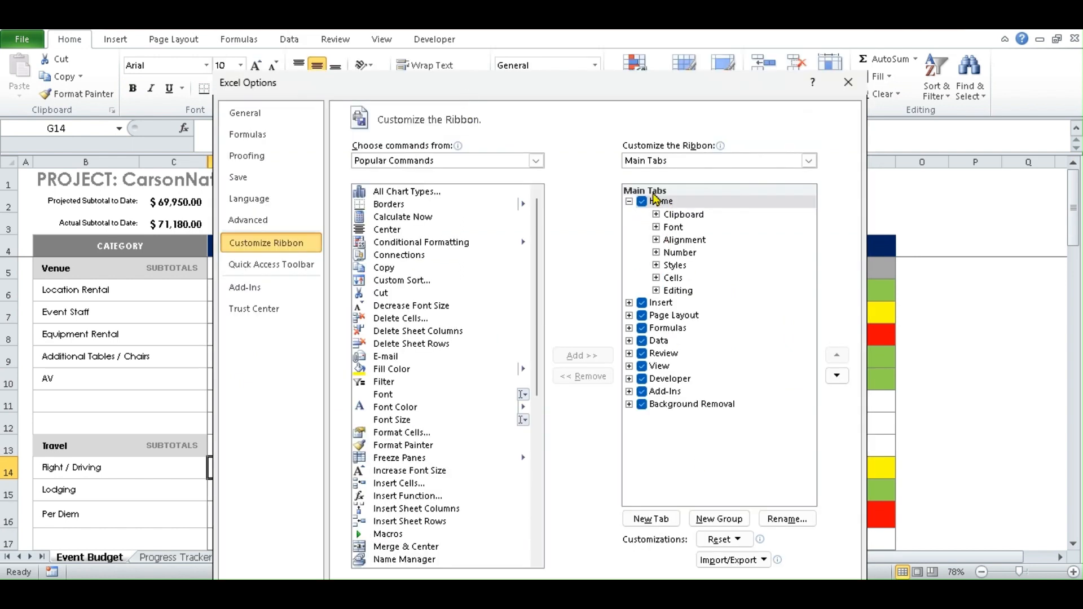
click(646, 383)
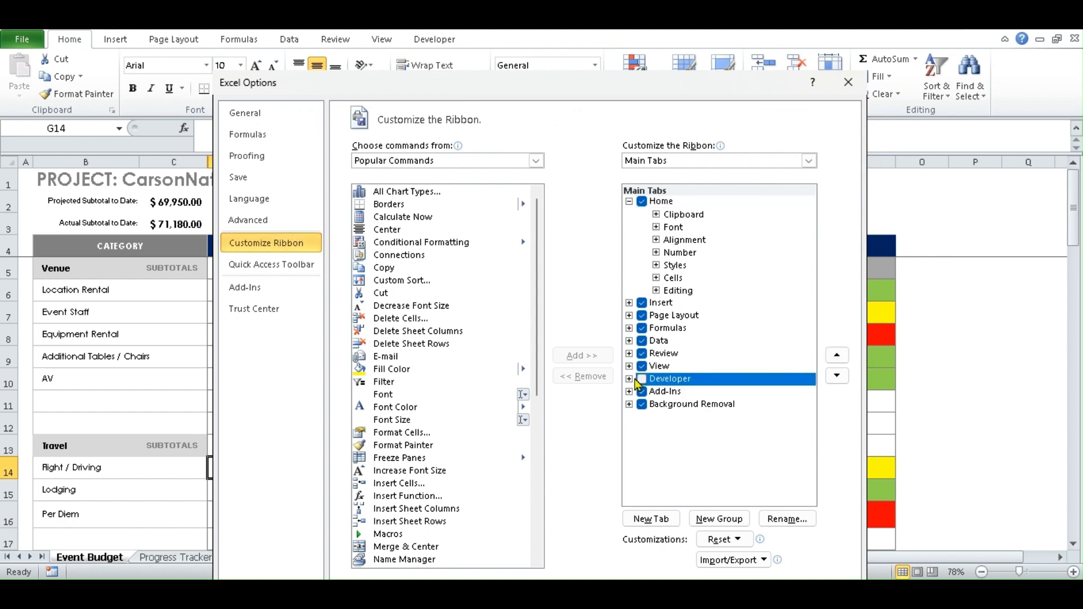
click(641, 380)
drag(687, 89, 688, 72)
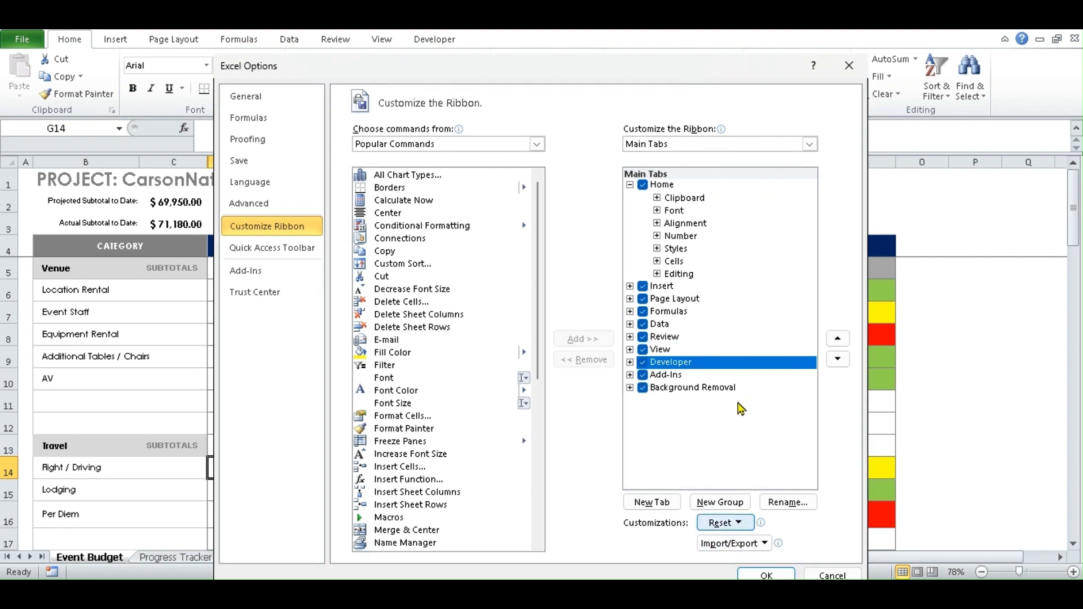
click(766, 575)
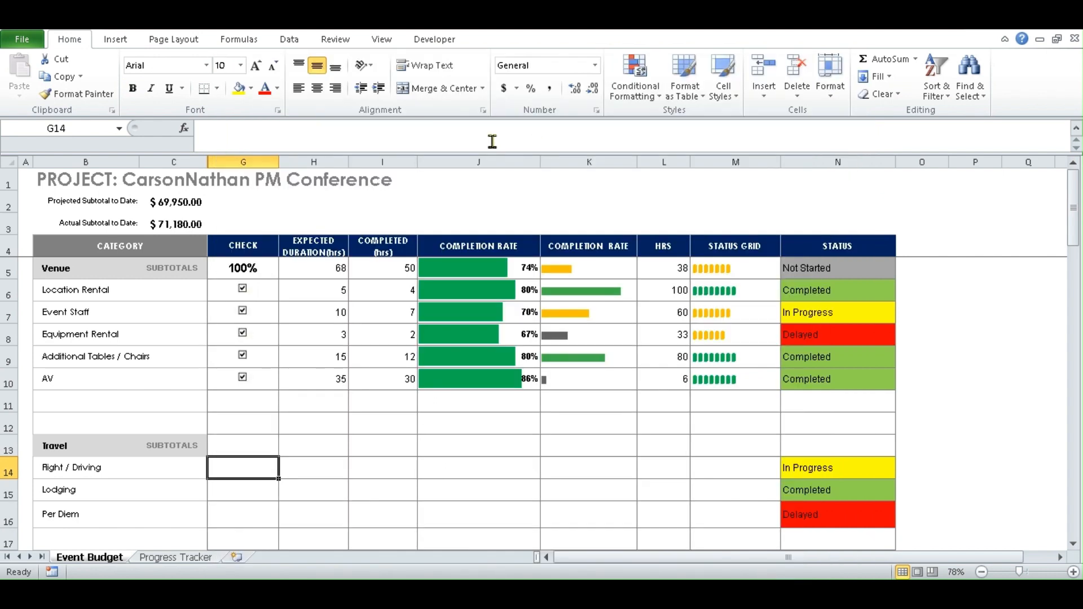
- Draw a Form Control check box in G14 for Flight / Driving, clear its label and nudge it into place
click(437, 40)
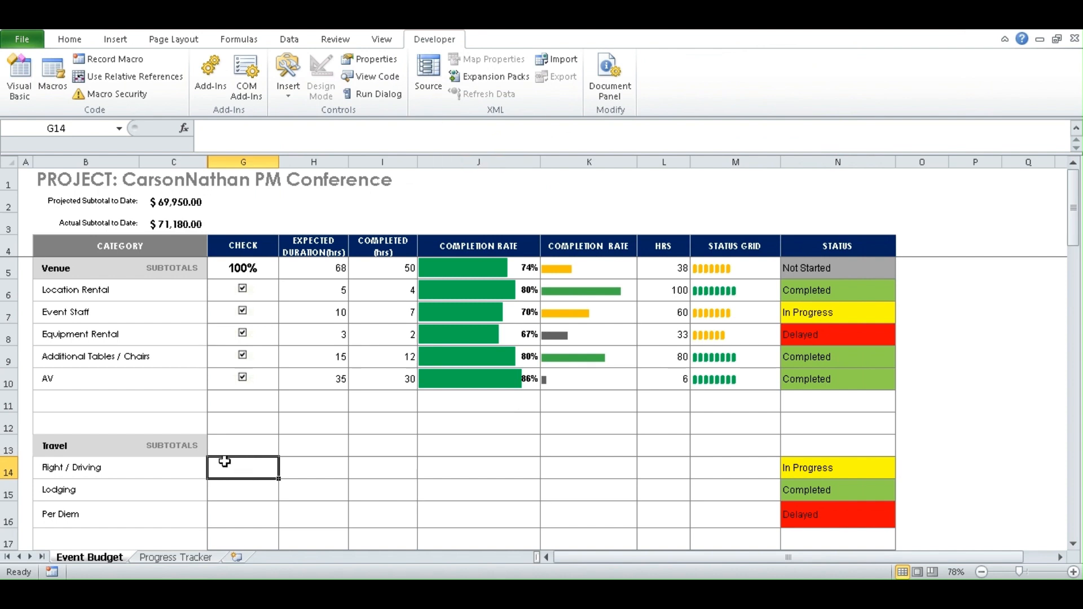
click(289, 98)
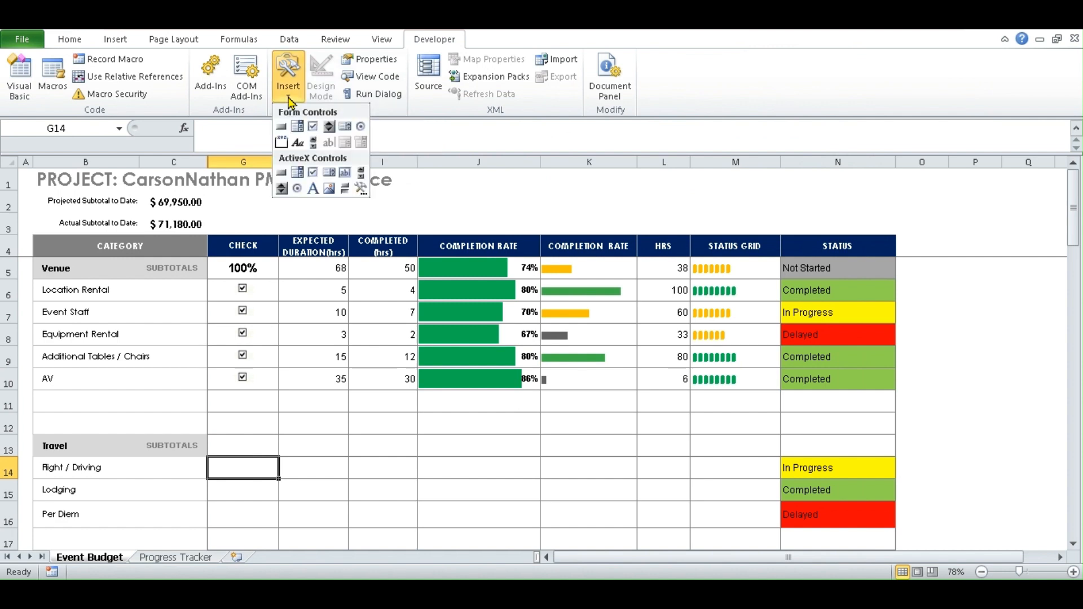
click(313, 127)
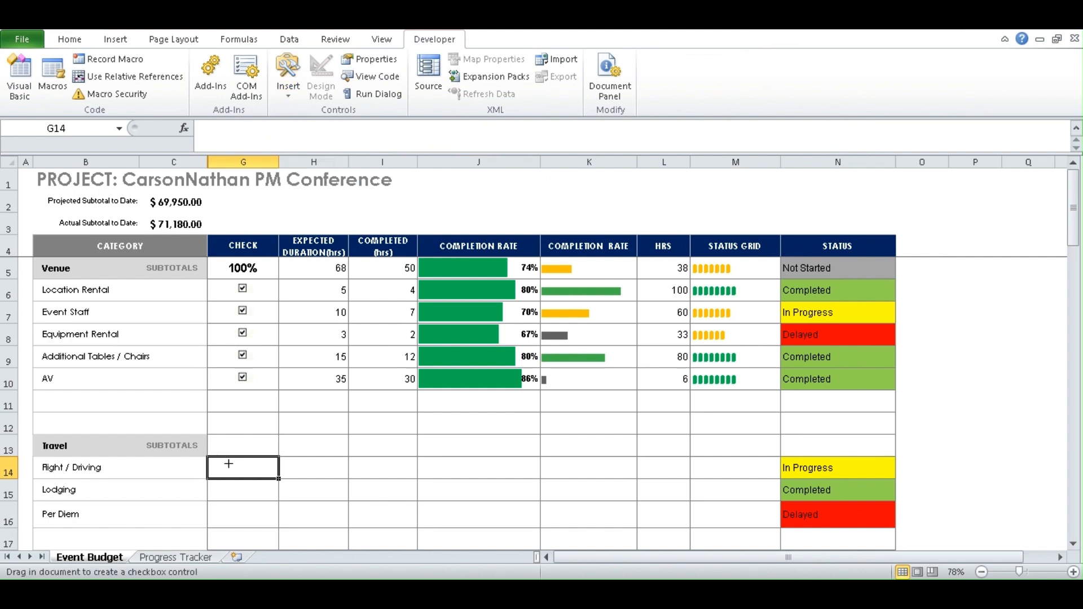
drag(228, 464, 248, 472)
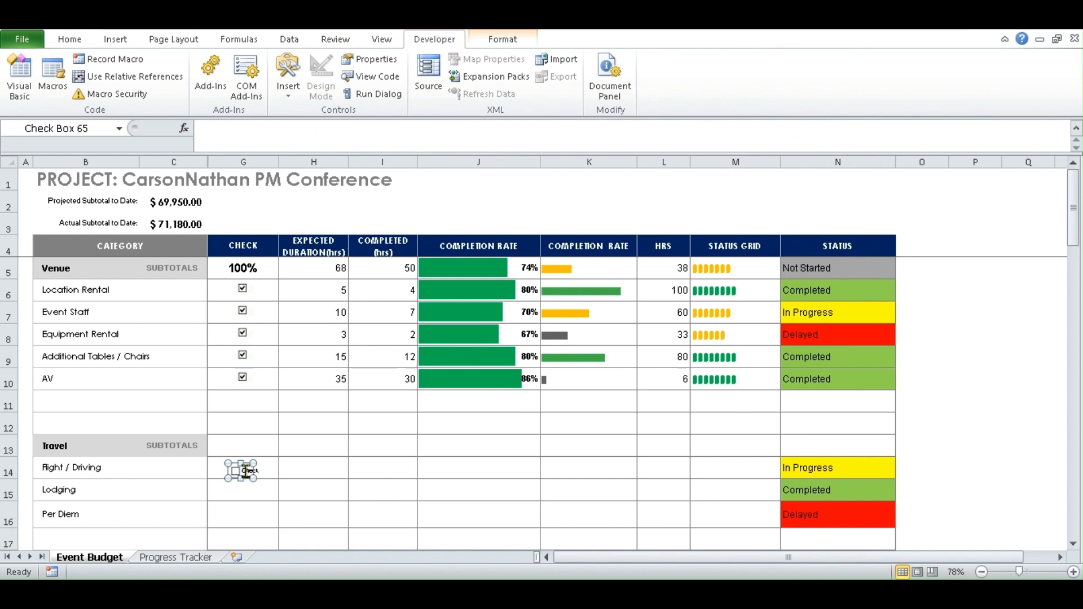
drag(255, 479, 335, 523)
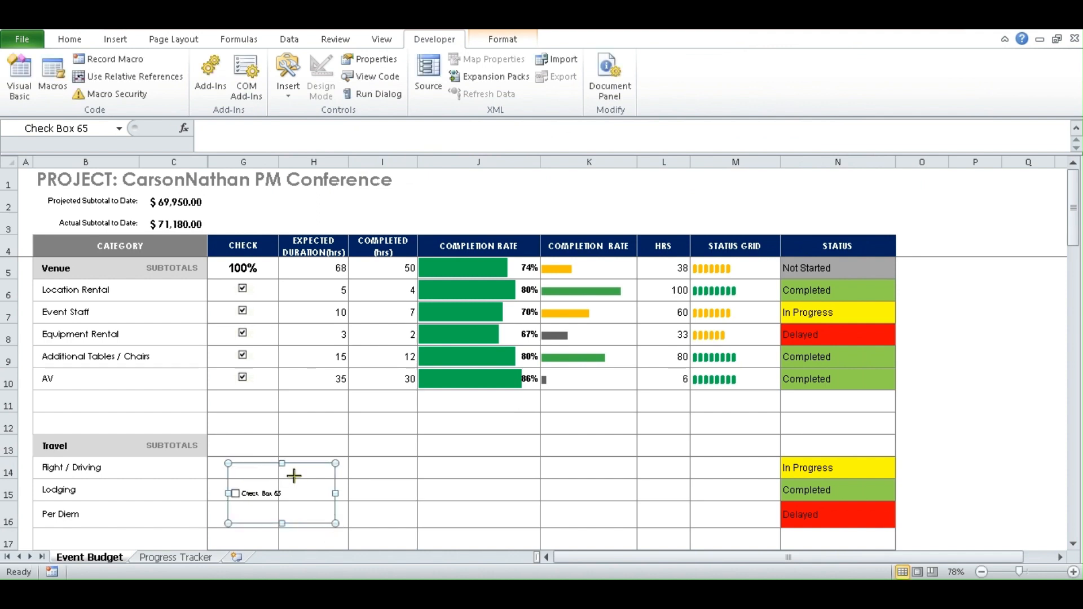
drag(293, 477, 292, 479)
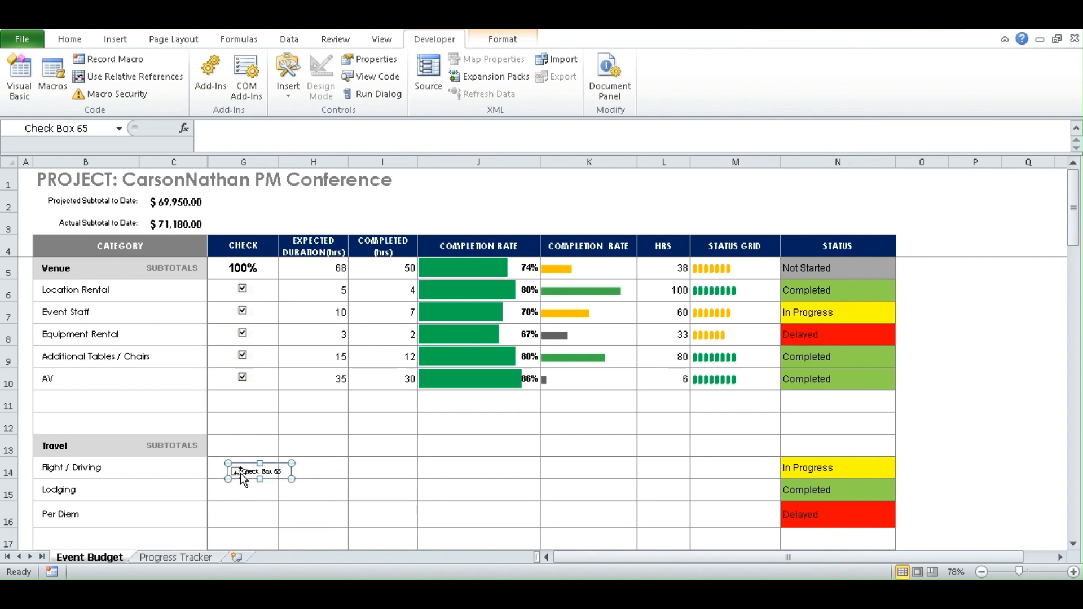
click(246, 471)
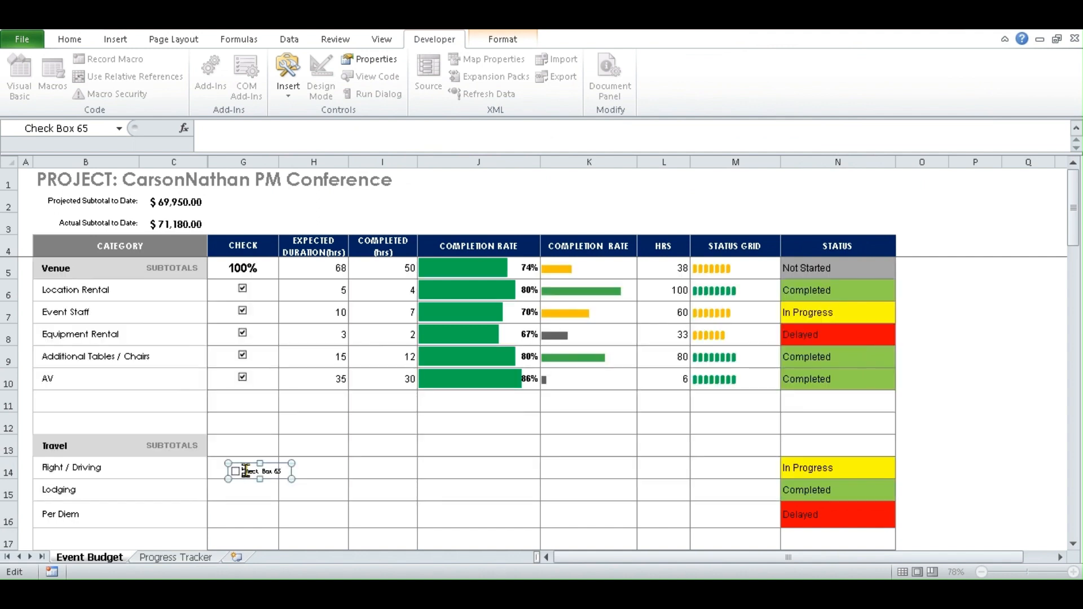
click(372, 462)
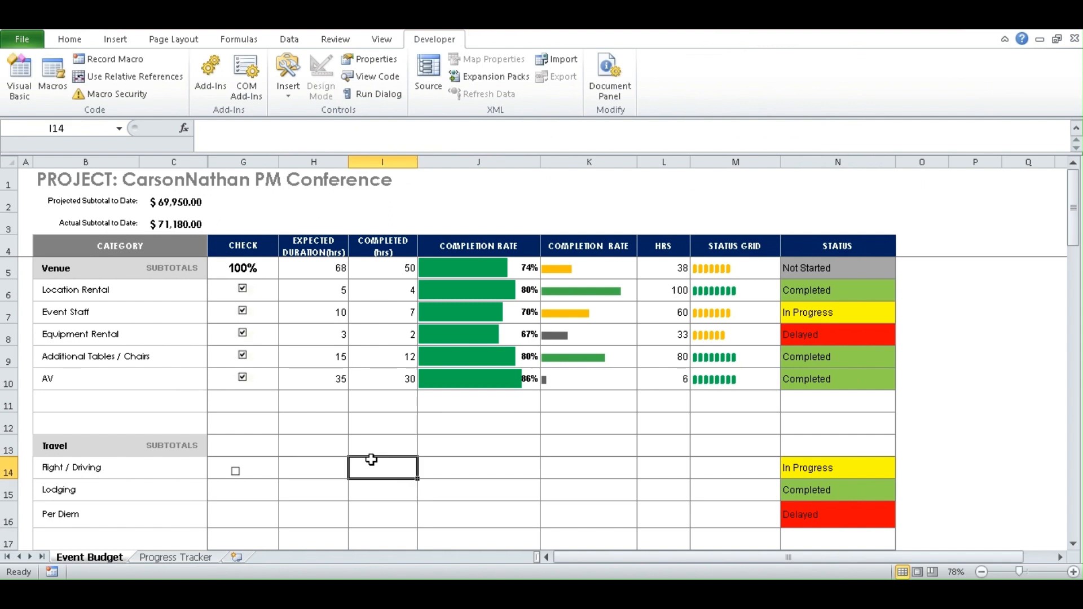
ctrl+click(235, 474)
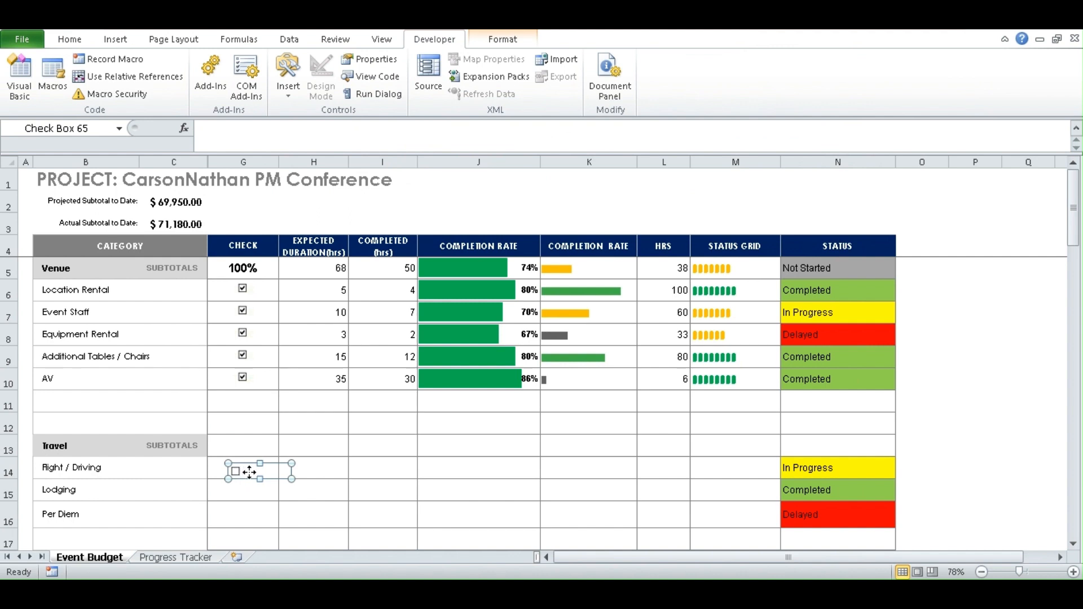
drag(244, 471, 250, 473)
click(359, 469)
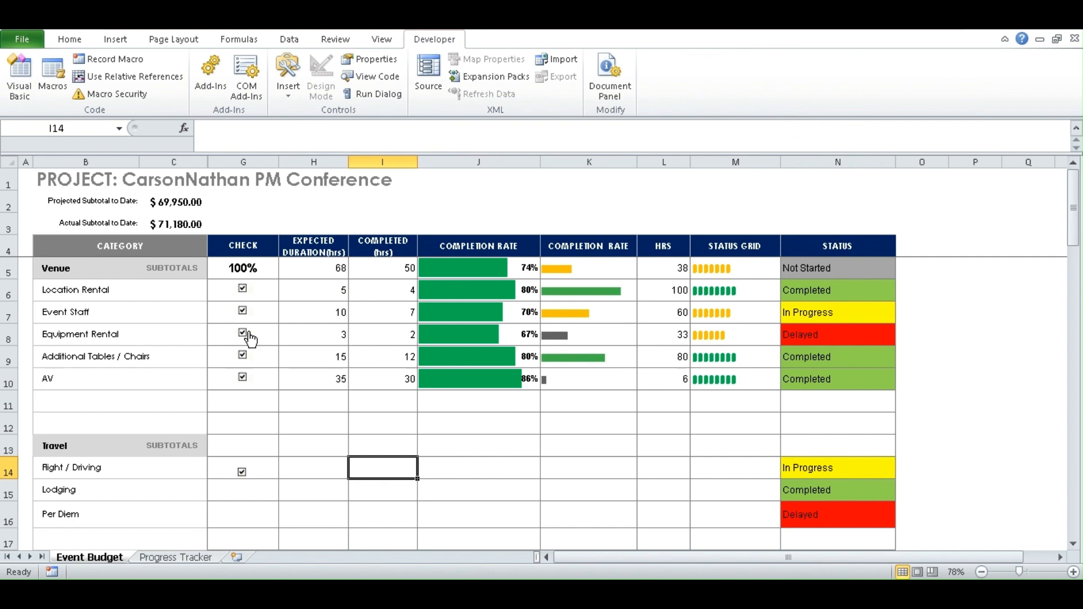
click(242, 293)
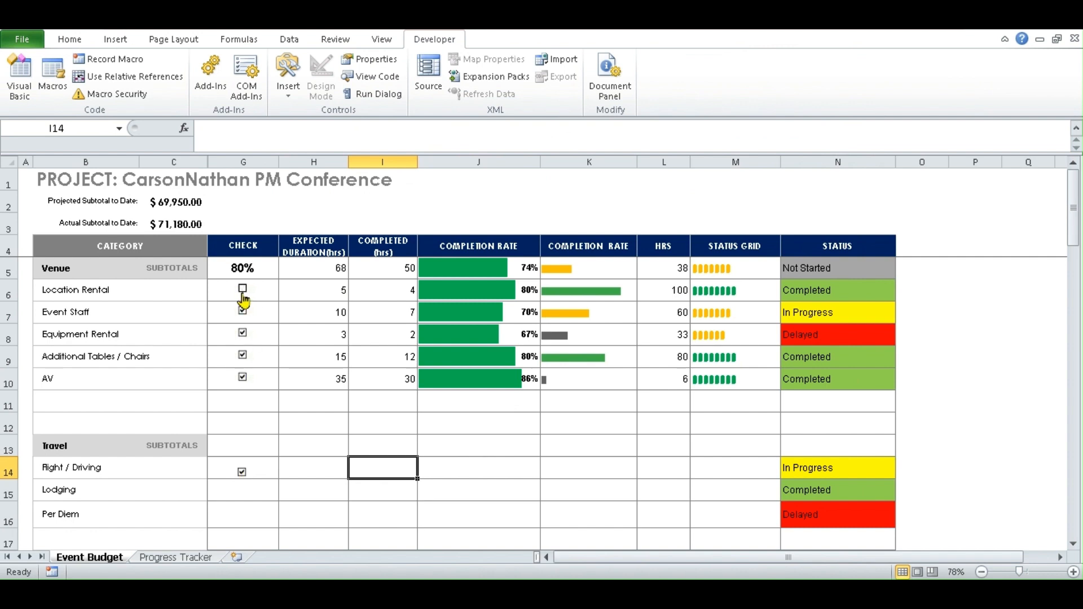
click(243, 314)
click(243, 333)
click(242, 333)
click(243, 310)
click(243, 289)
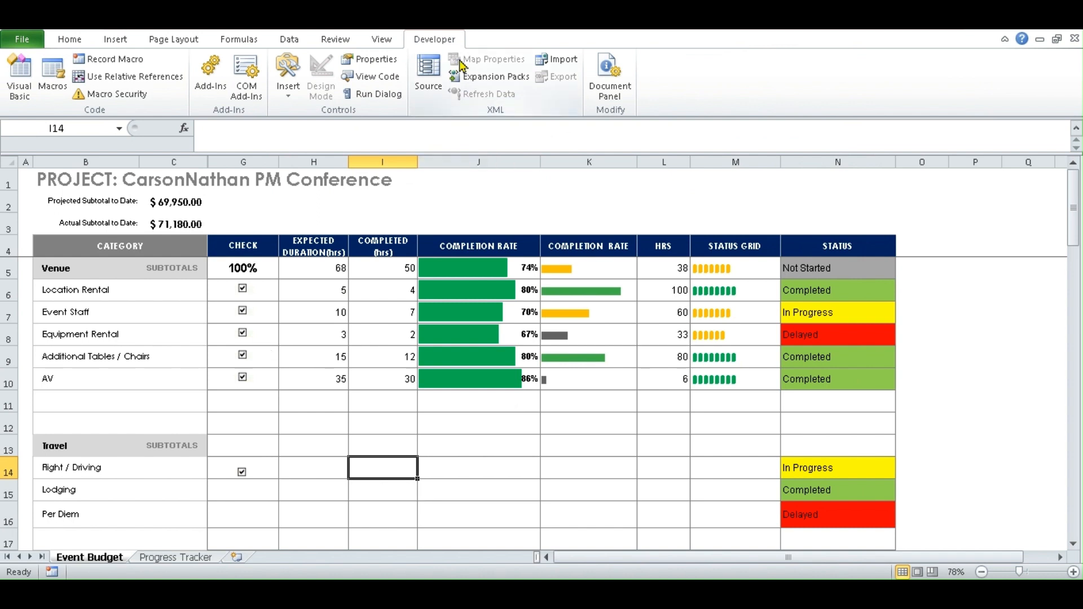
- Draw a label-free check box in G15 for Lodging and align it within the cell
click(288, 99)
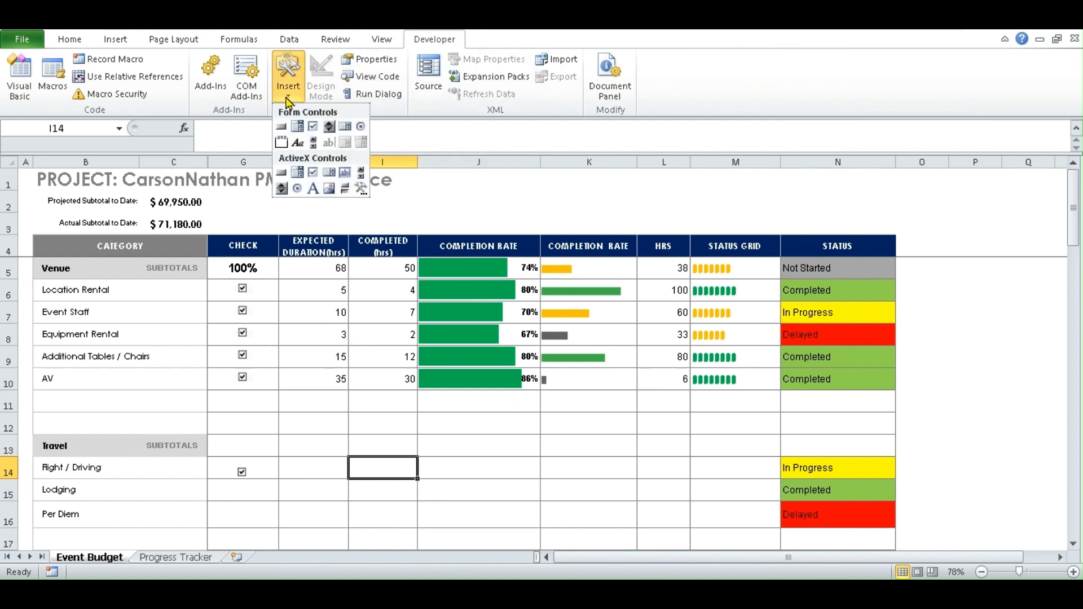
click(312, 126)
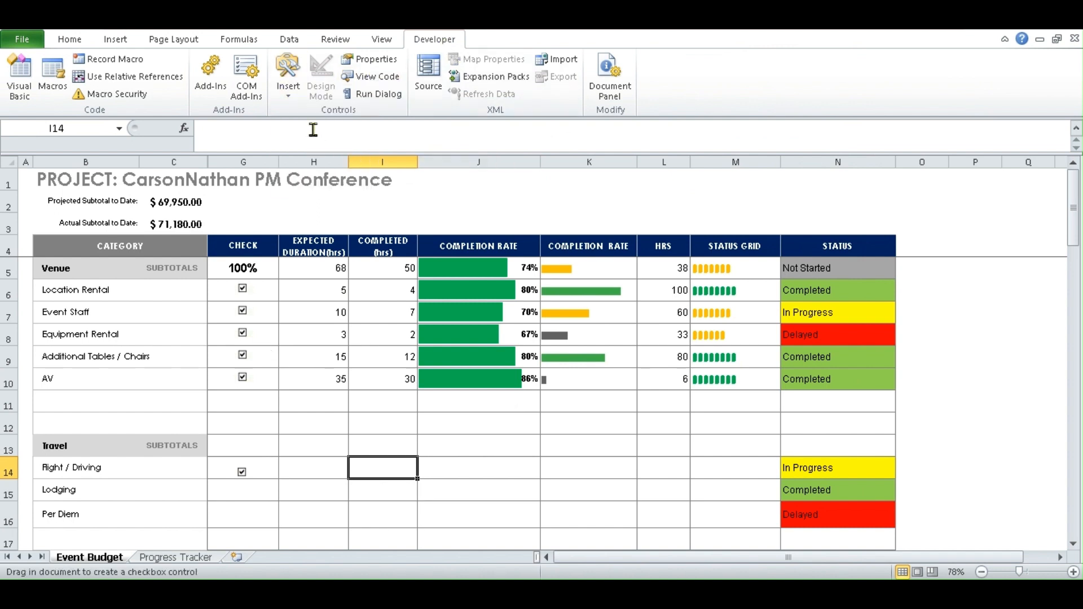
drag(236, 482, 264, 501)
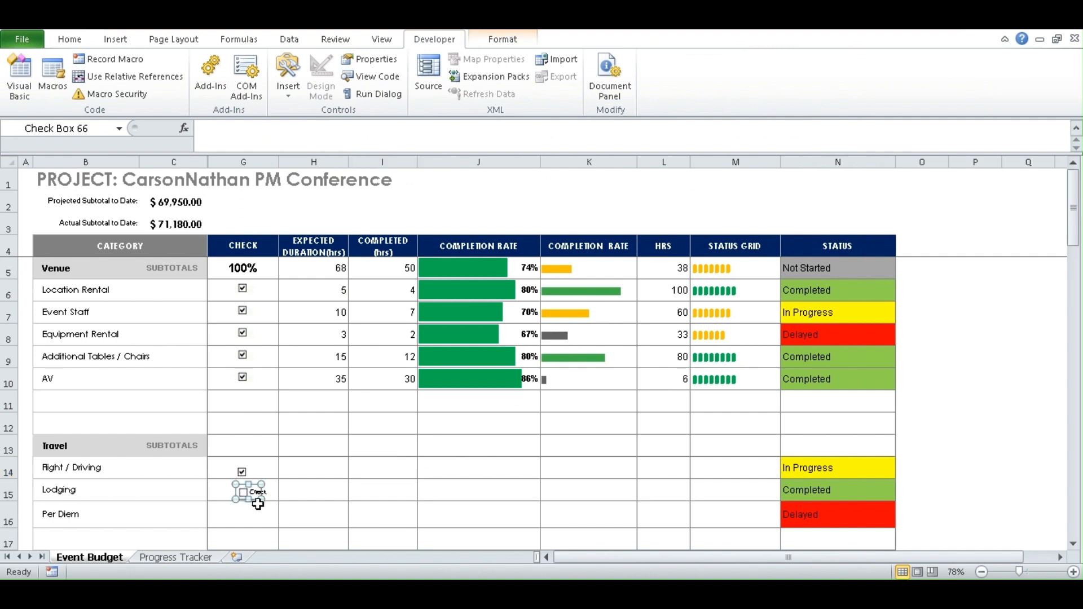
click(251, 492)
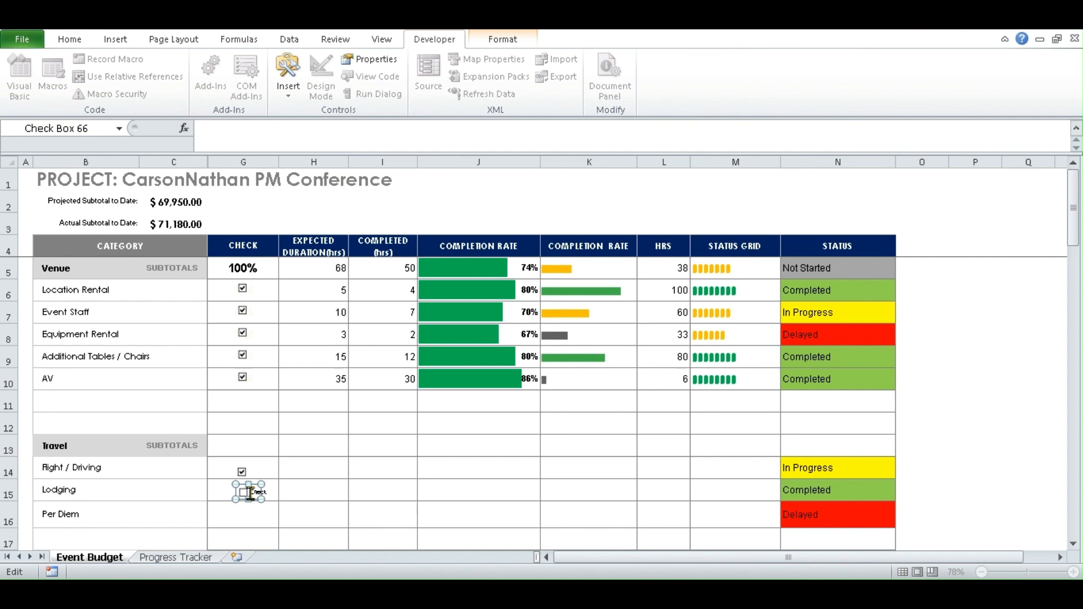
key(Delete)
key(Delete)
key(Delete)
key(Delete)
key(Delete)
key(Delete)
key(Delete)
key(Delete)
key(Delete)
key(Delete)
key(Delete)
key(Delete)
click(323, 479)
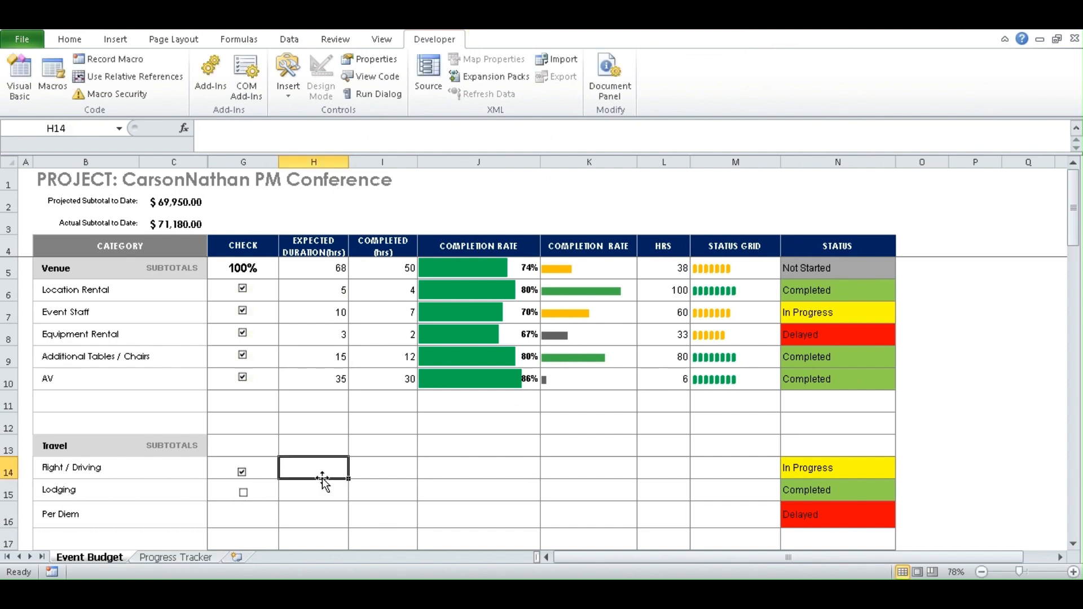
ctrl+click(243, 497)
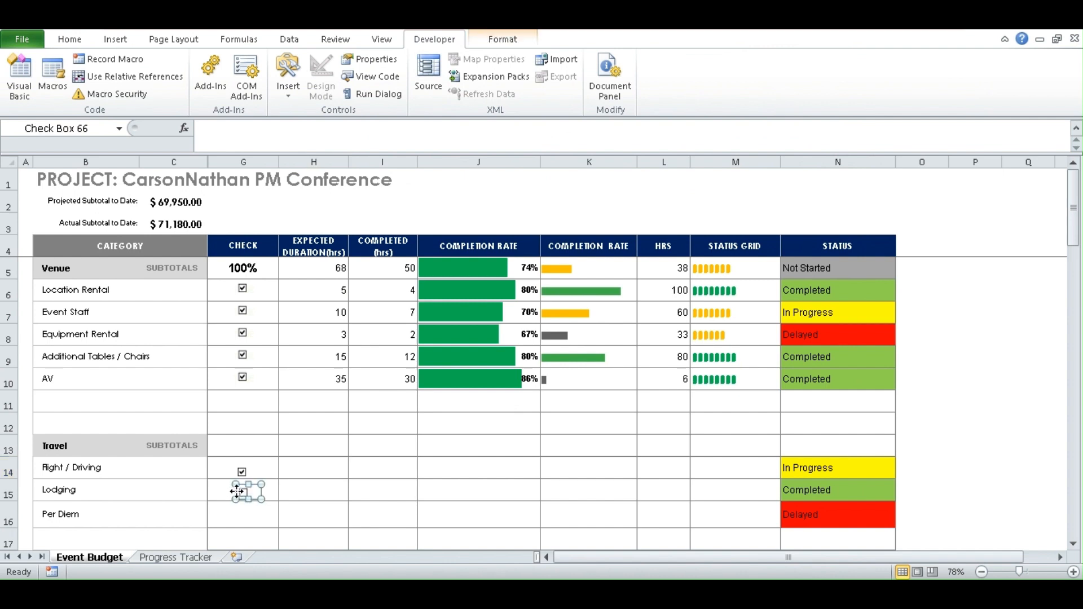
drag(236, 492, 232, 491)
click(313, 468)
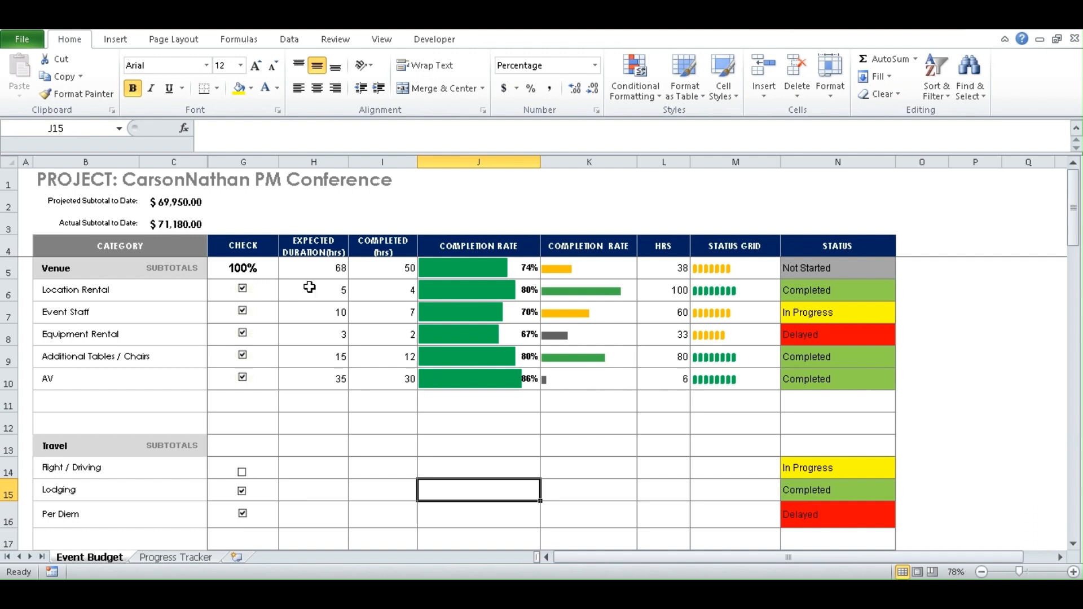
drag(268, 270, 254, 398)
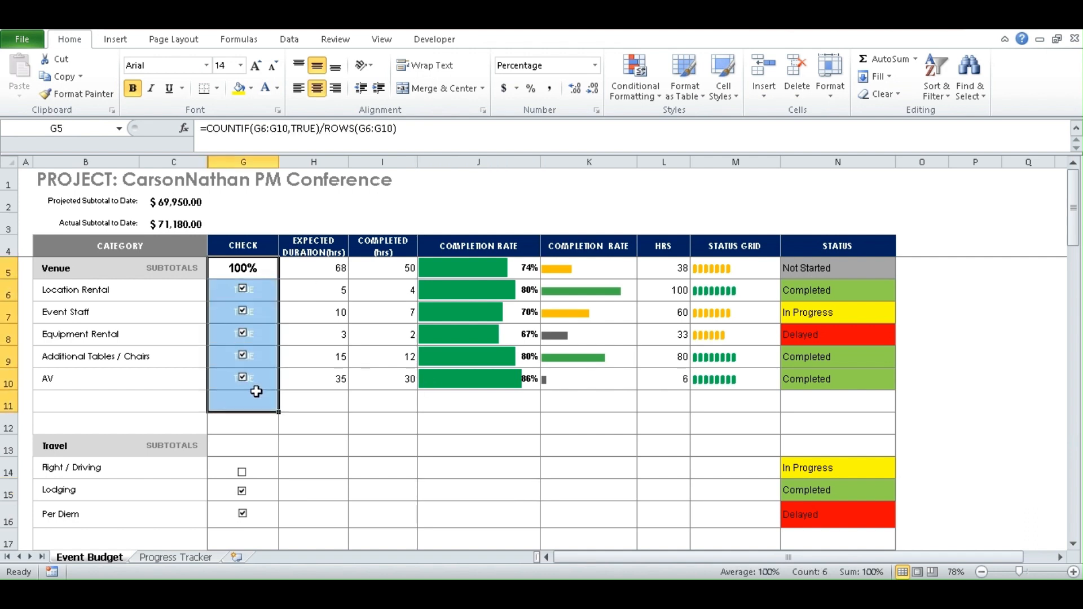
- Untick the AV and Additional Tables / Chairs check boxes, dropping Venue completion in G5 to 60%
click(242, 376)
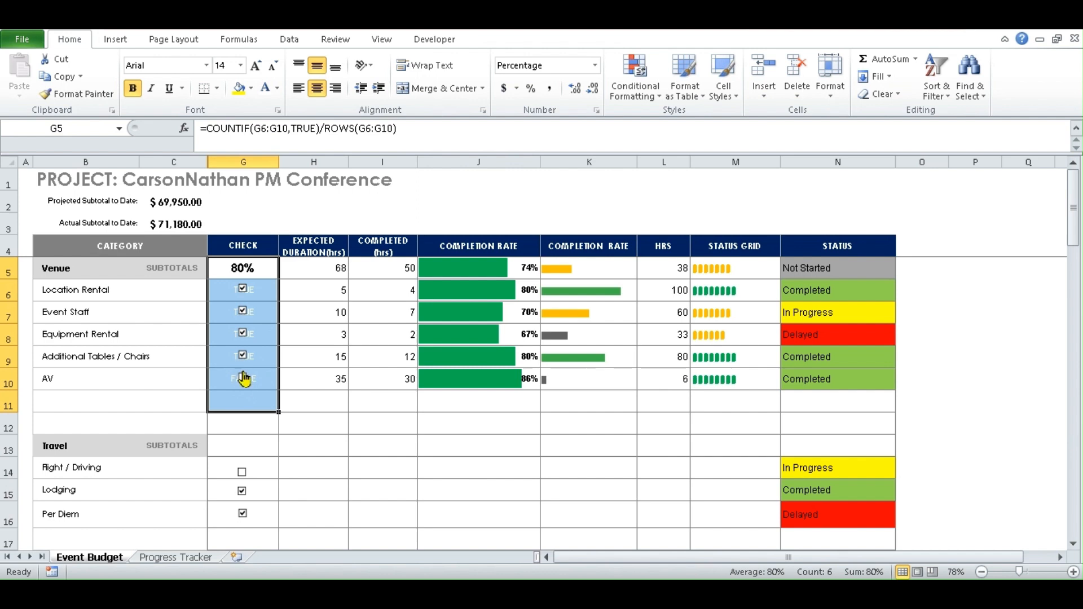
click(242, 355)
click(269, 439)
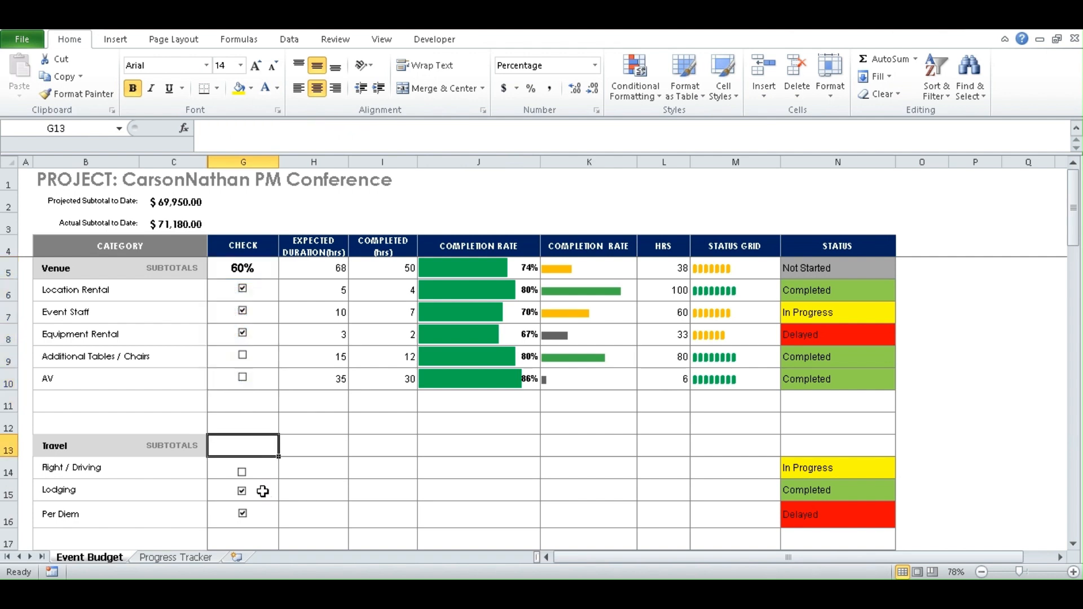
click(314, 476)
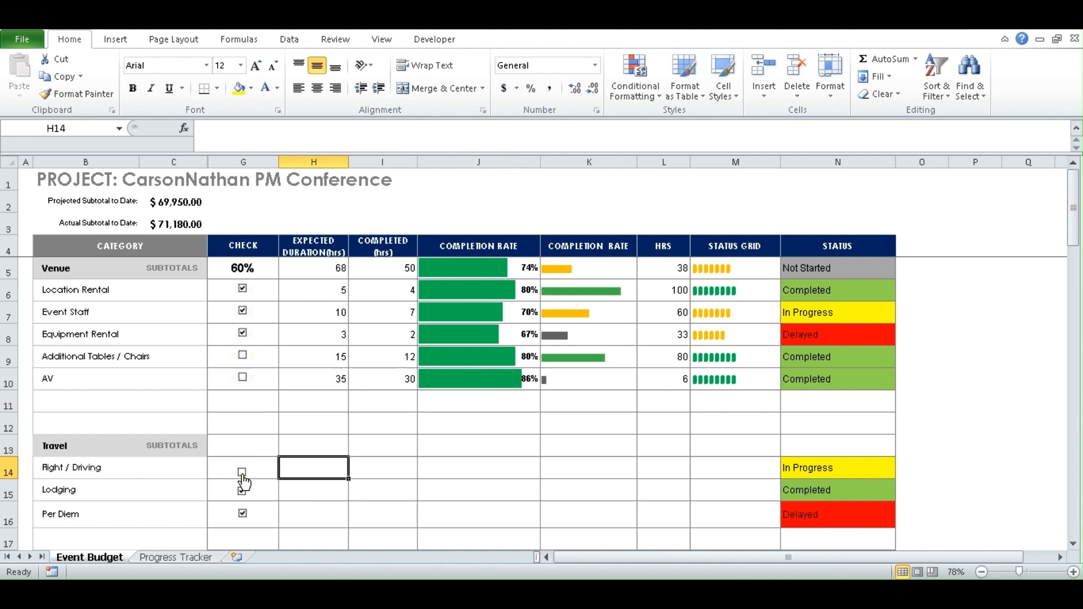
ctrl+click(242, 475)
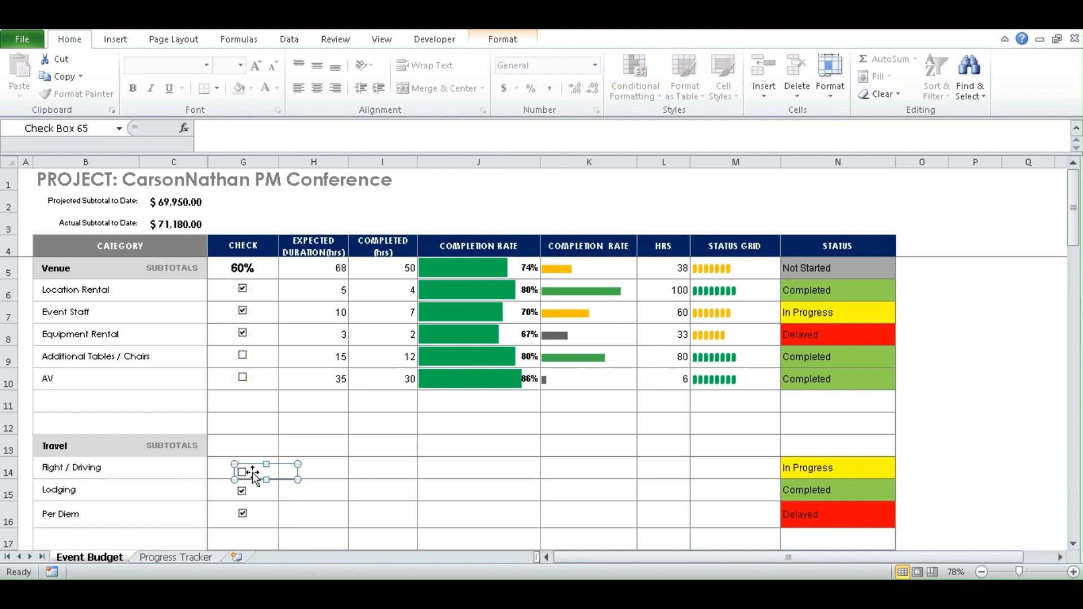
- Set the Flight / Driving check box's cell link to $G$14 in Format Control
right_click(252, 477)
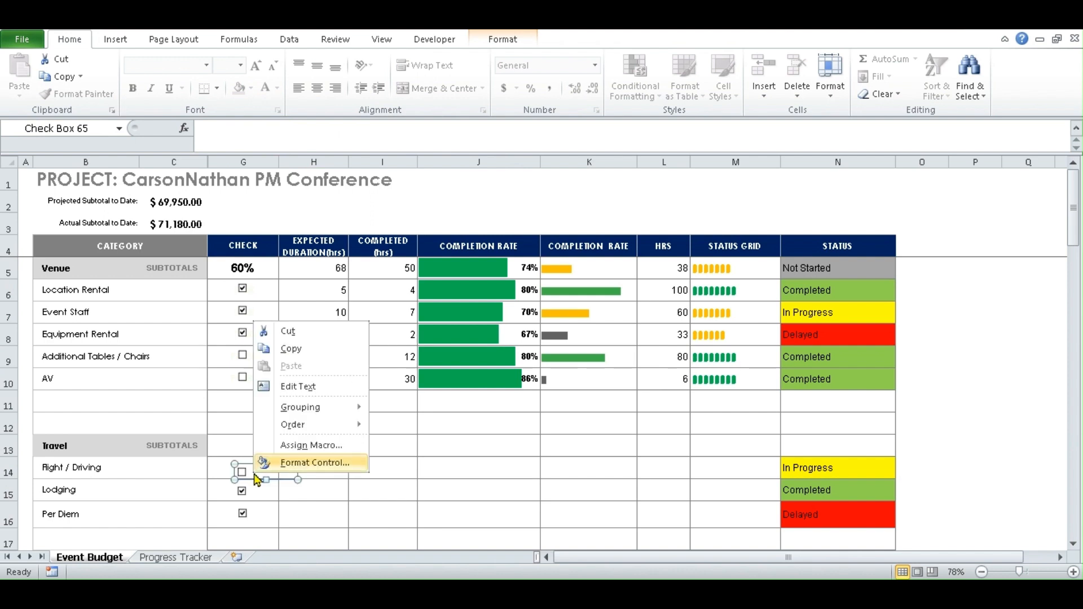
click(297, 464)
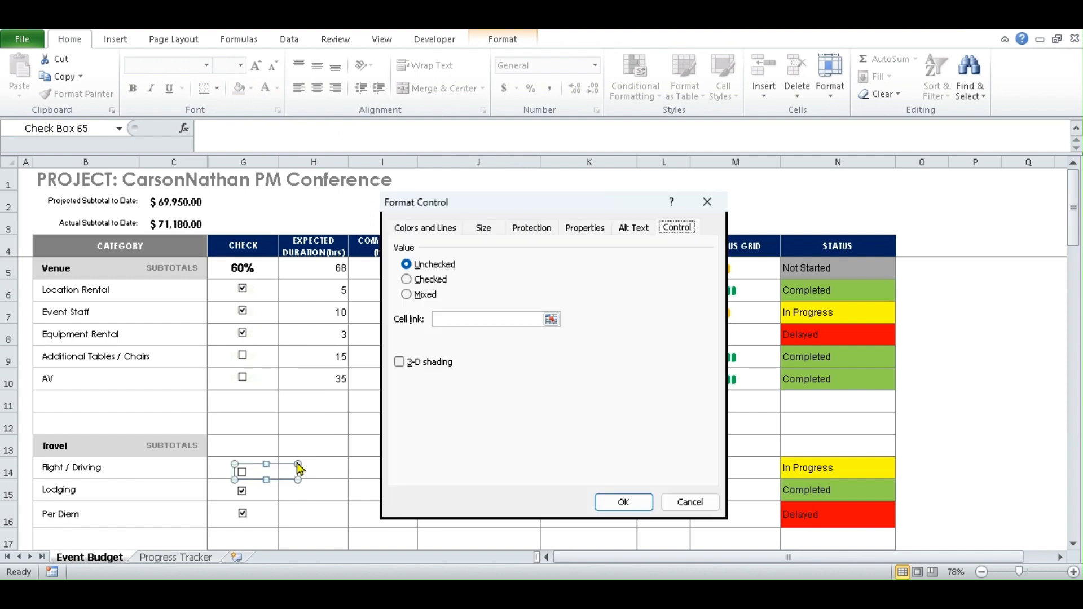
click(453, 319)
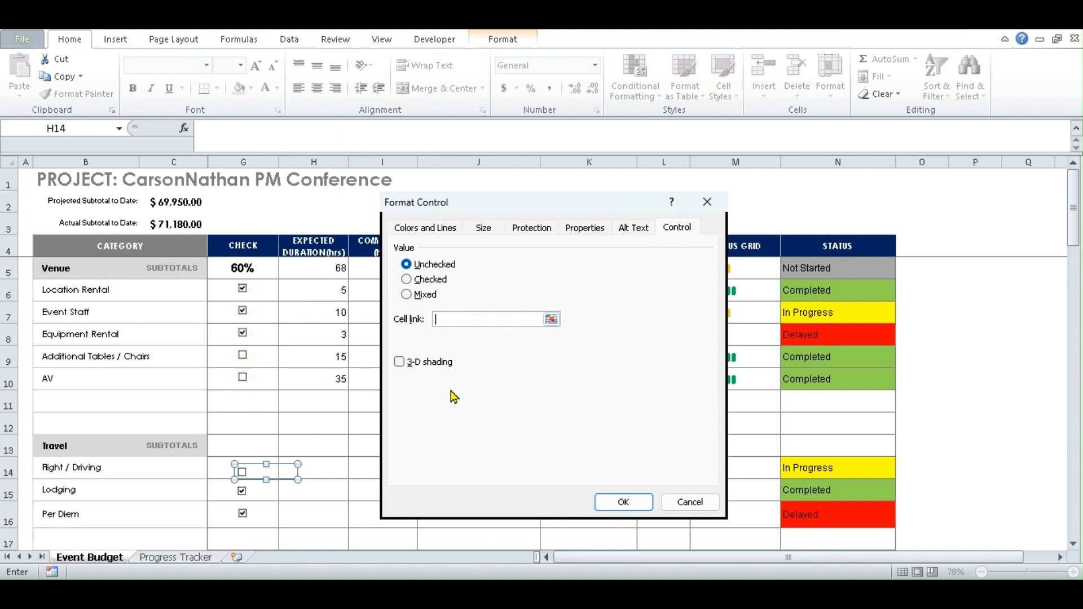
click(216, 471)
click(620, 503)
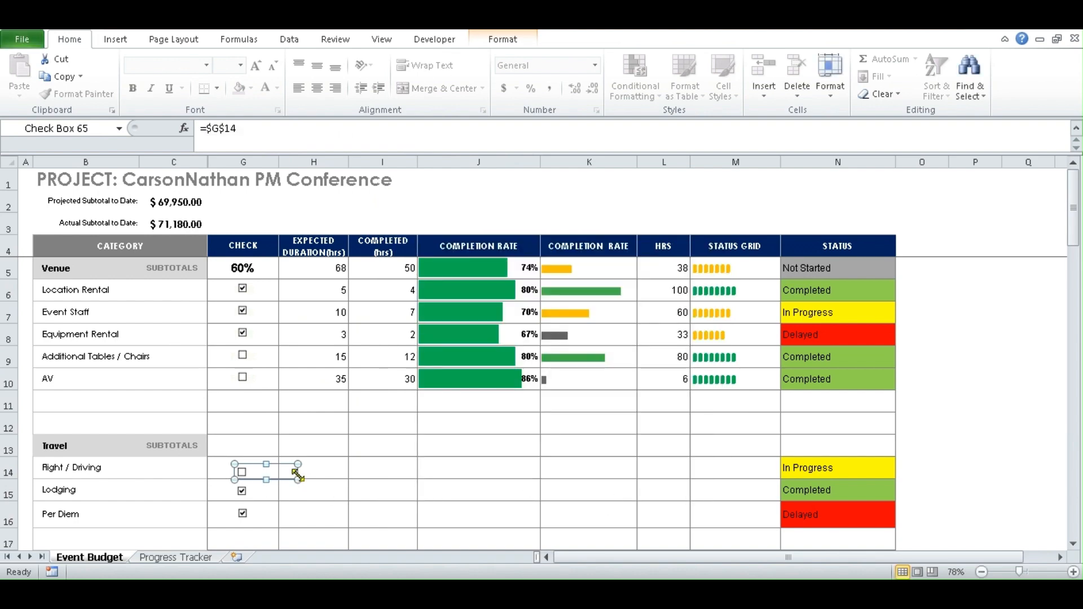
click(432, 456)
click(327, 468)
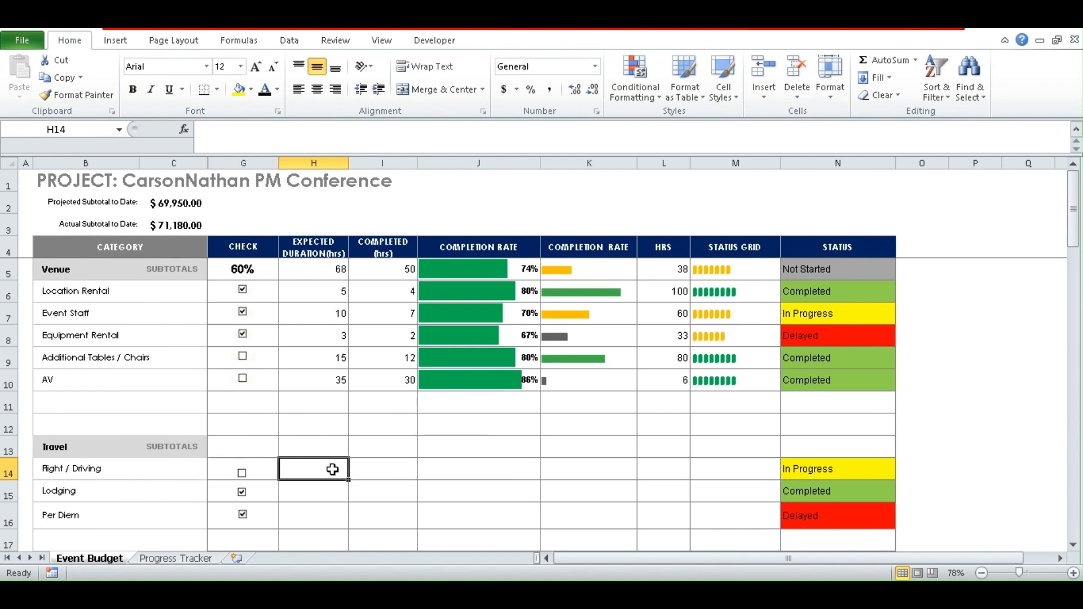
- Toggle the Flight / Driving check box to test the link, leaving it ticked with TRUE in G14
click(243, 476)
click(244, 476)
click(258, 477)
click(218, 470)
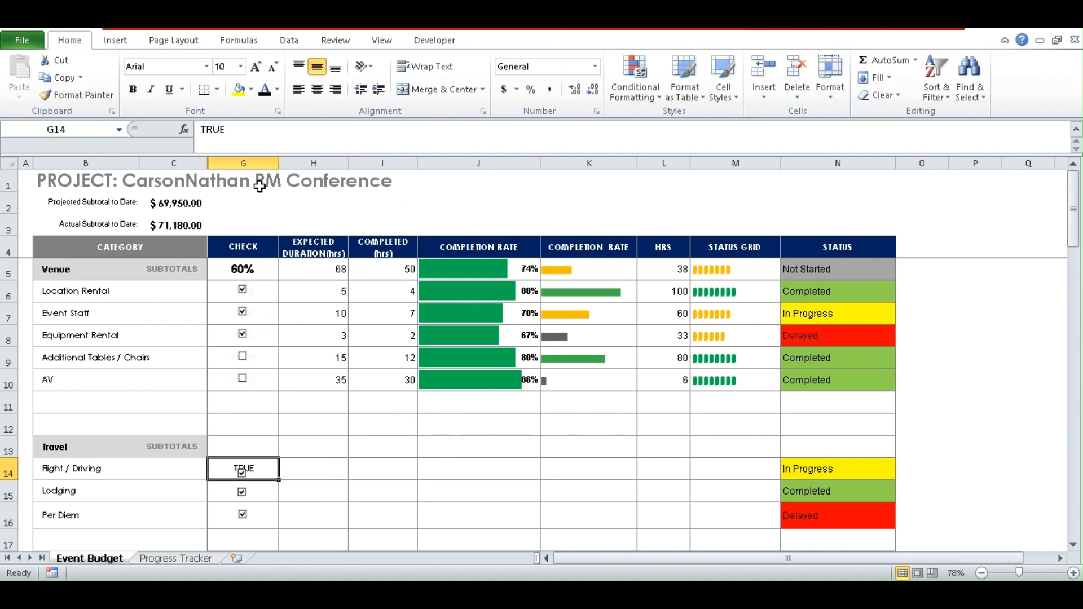
- Give G14 an orange fill and matching orange font so its TRUE value is hidden
click(279, 94)
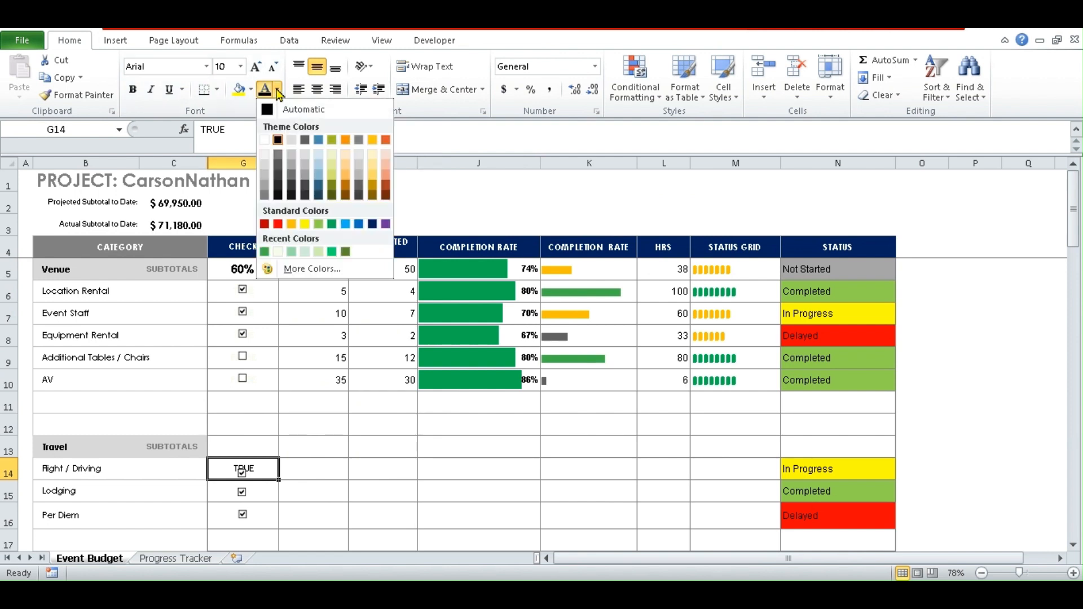
click(269, 139)
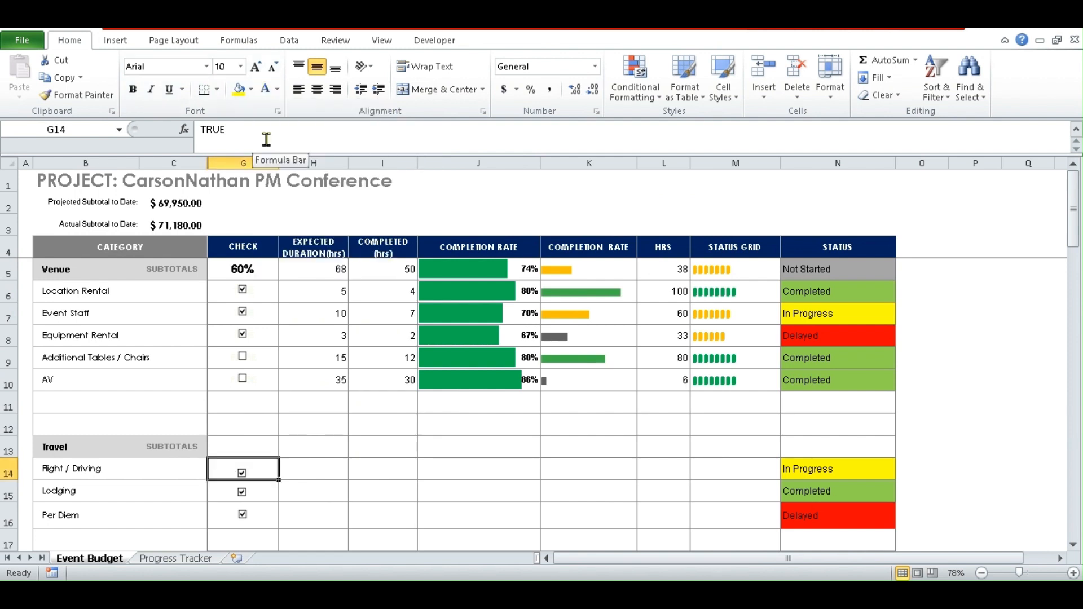
click(279, 94)
click(250, 89)
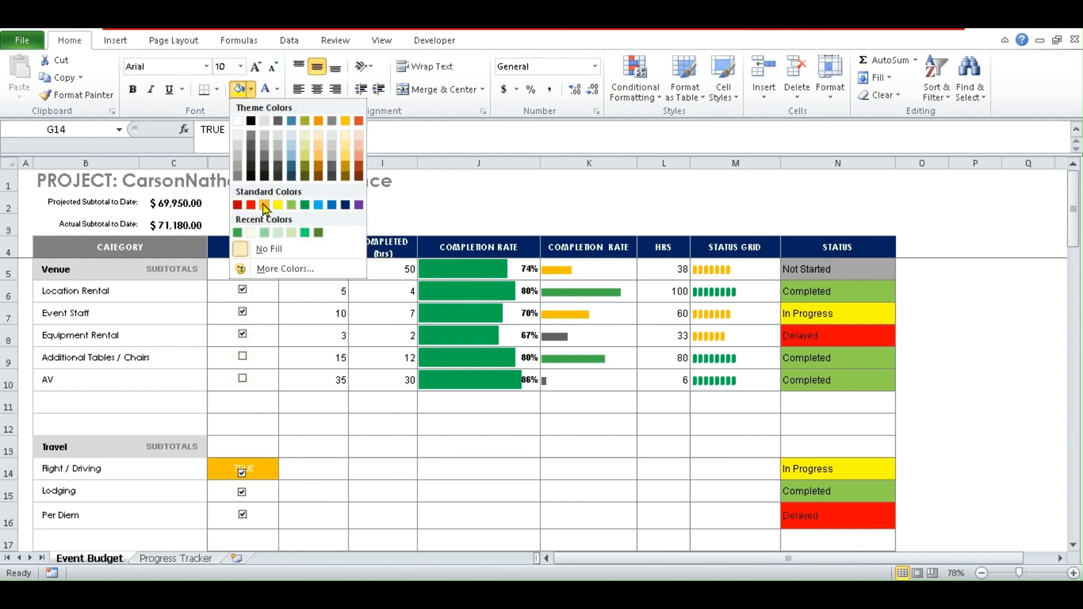
click(264, 205)
click(277, 90)
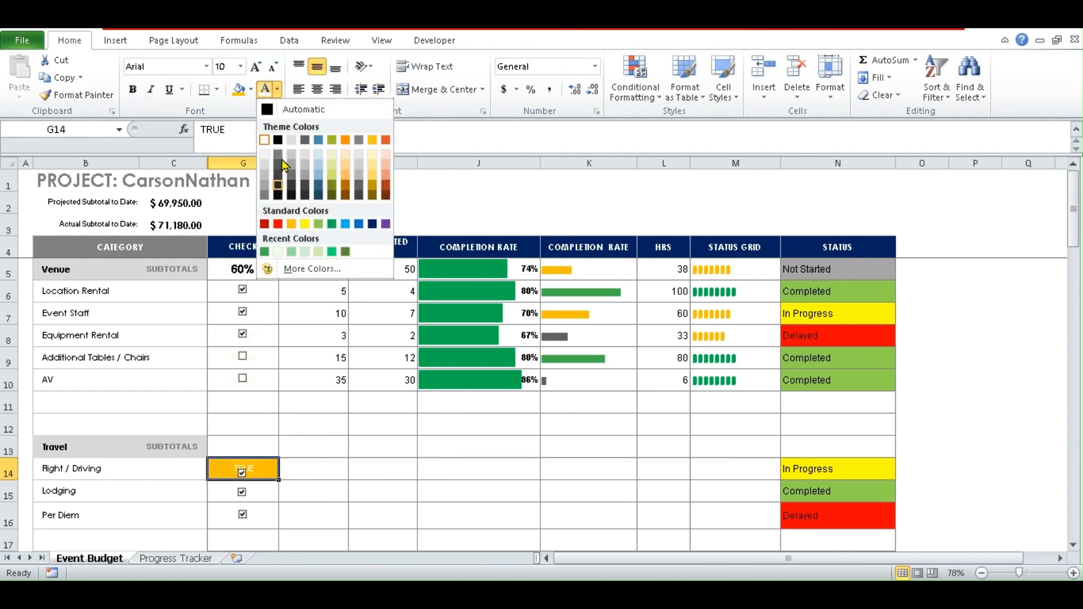
click(291, 224)
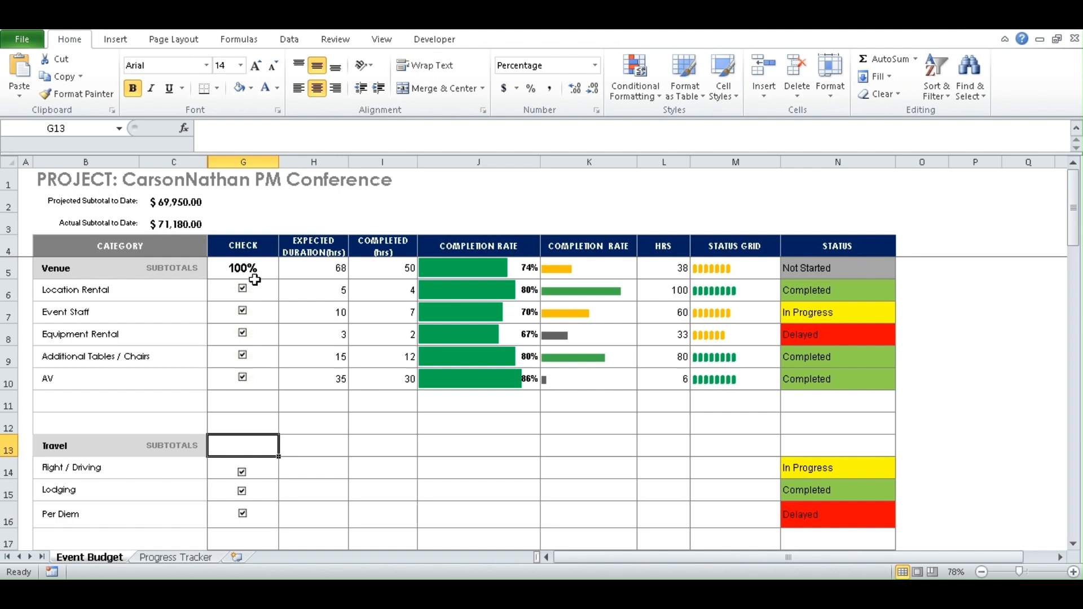
- Clear the Location Rental, Event Staff and Equipment Rental check boxes in G6 to G8
drag(257, 270, 265, 377)
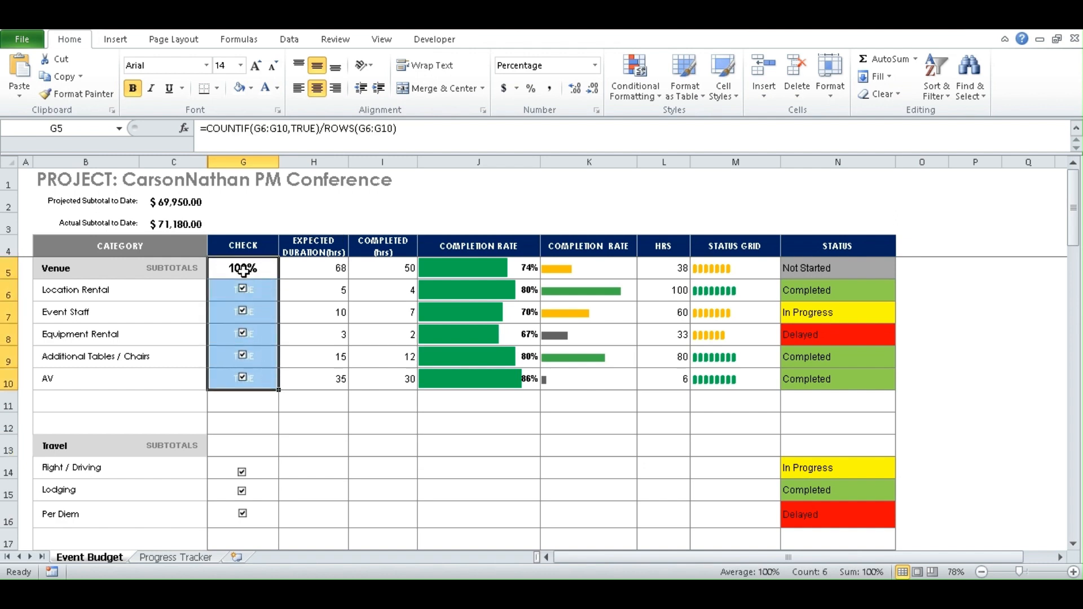
click(243, 289)
click(243, 311)
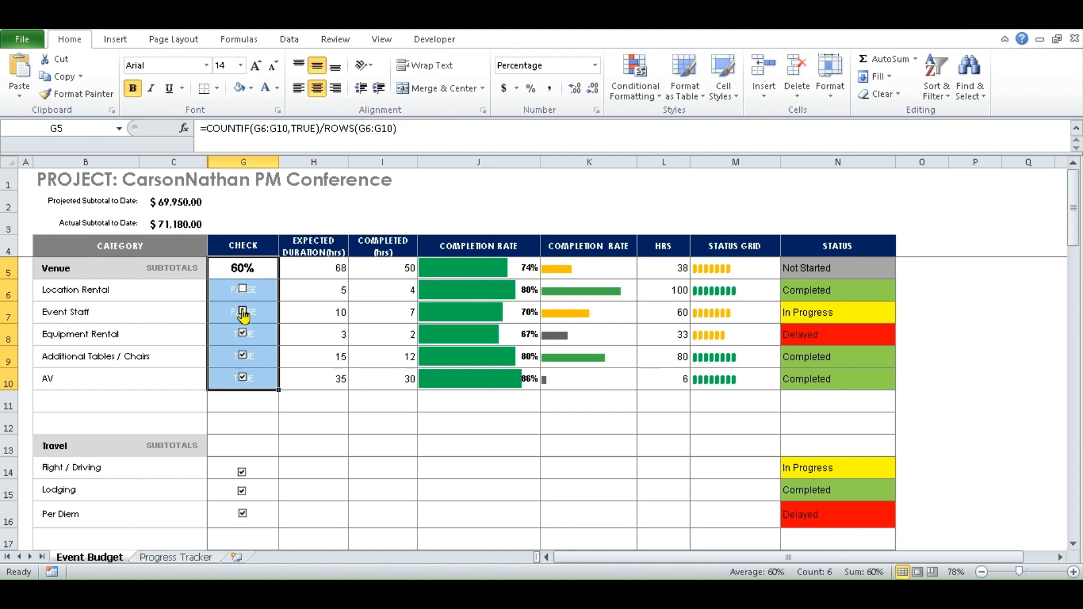
click(242, 333)
click(246, 446)
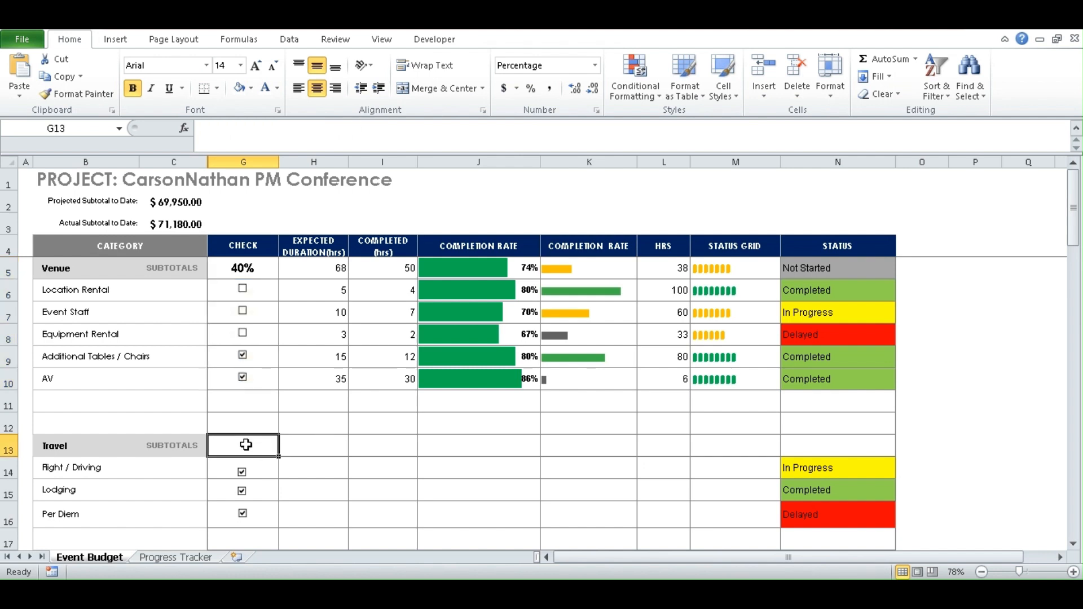
- Replace the pasted formula in G13 with =COUNTIF(G14:G16 as the start
click(212, 132)
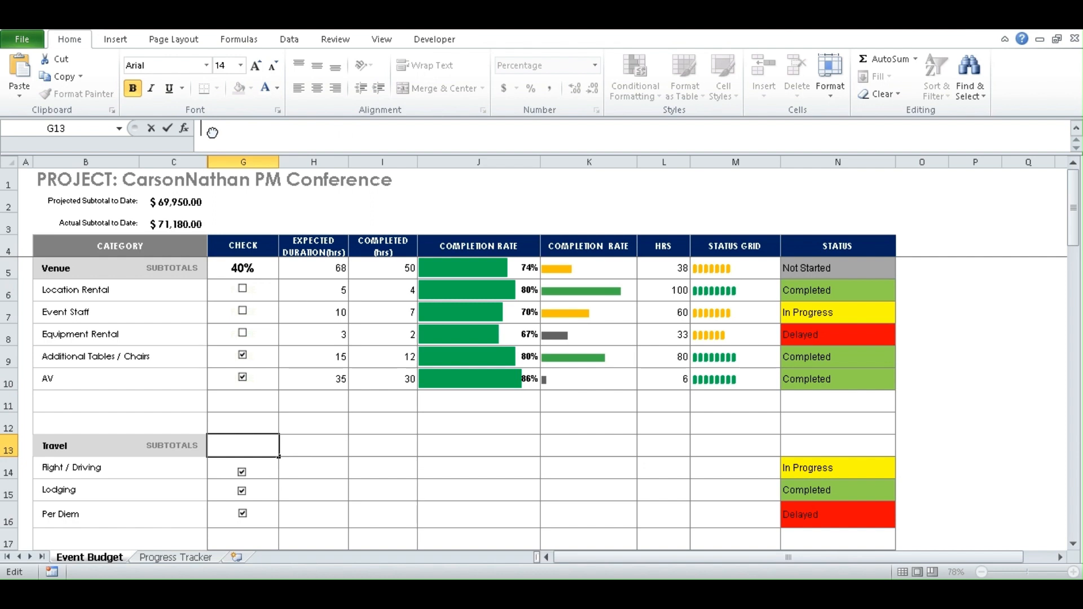
right_click(212, 132)
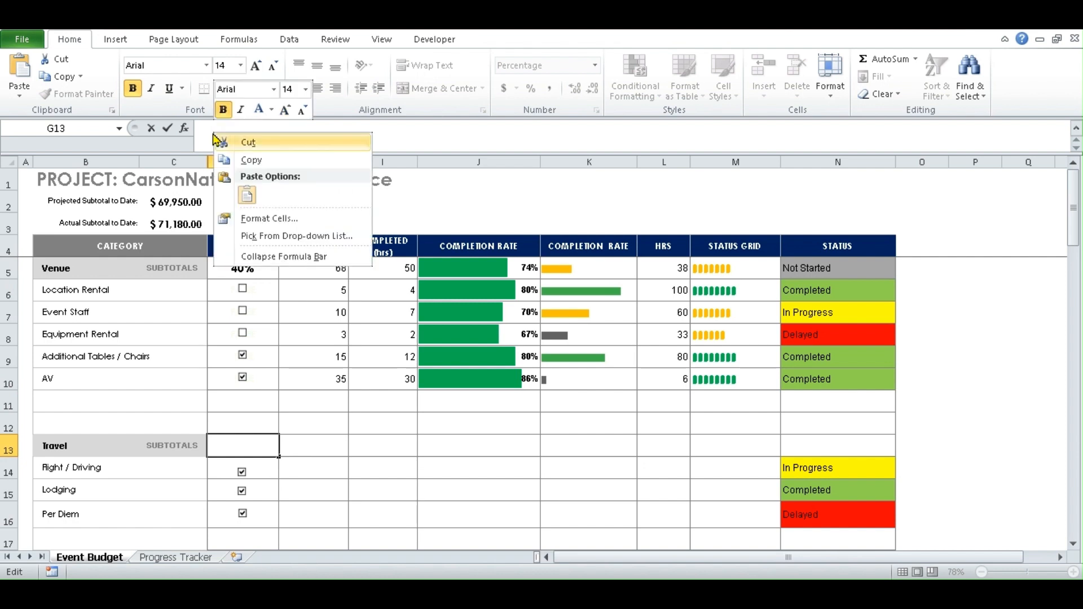
click(244, 189)
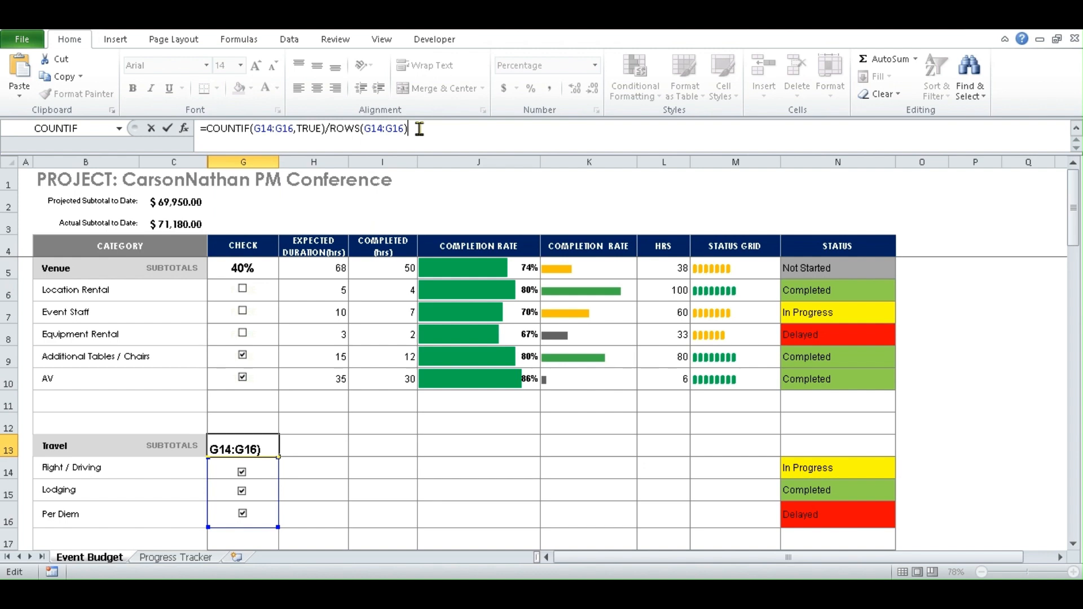
drag(416, 129, 200, 132)
key(Delete)
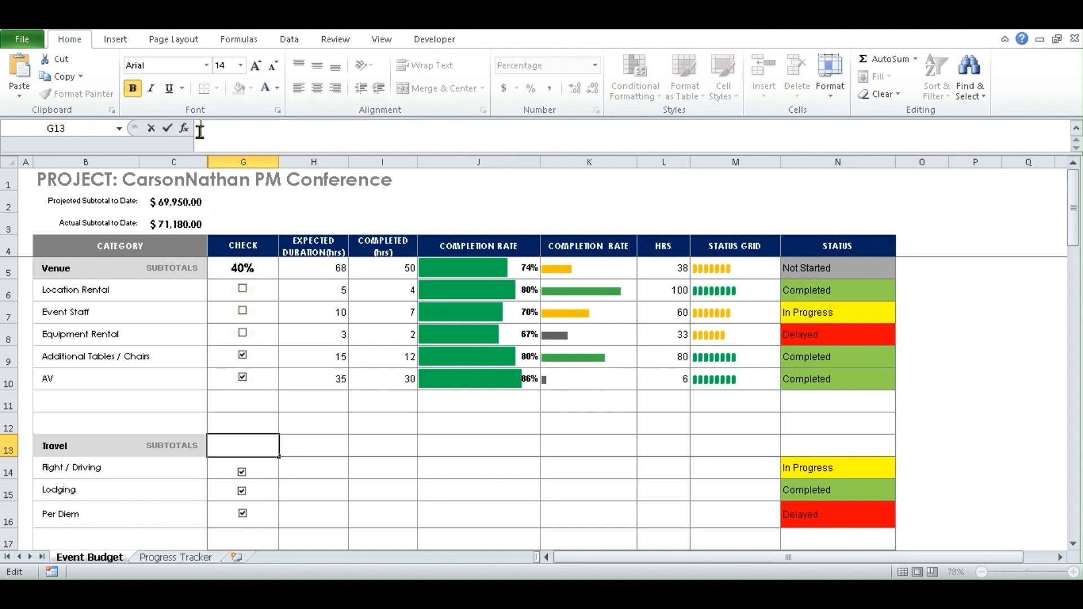
text(=countif)
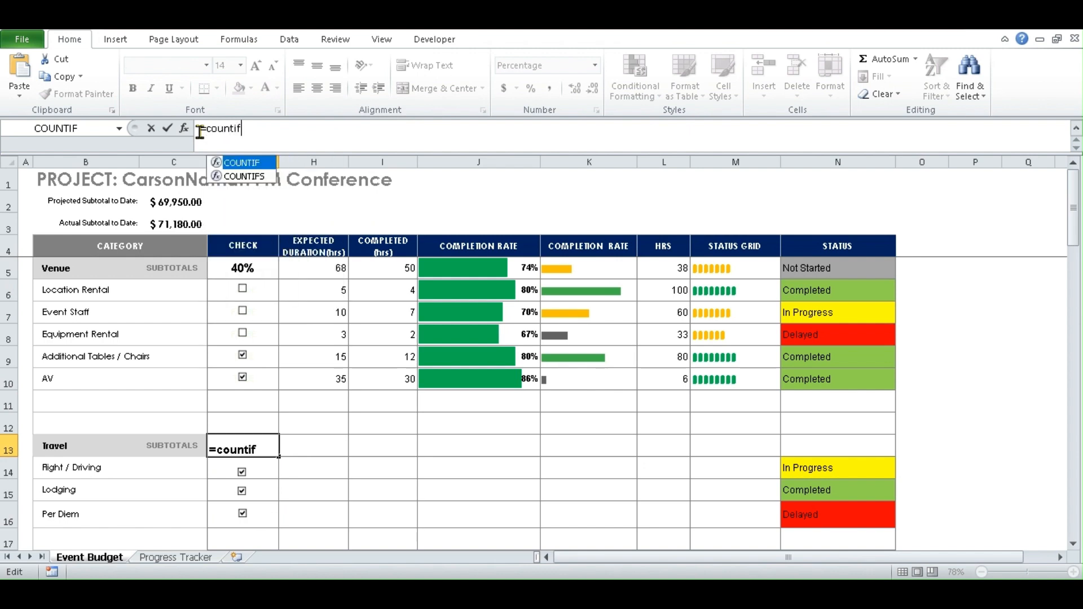
double_click(240, 163)
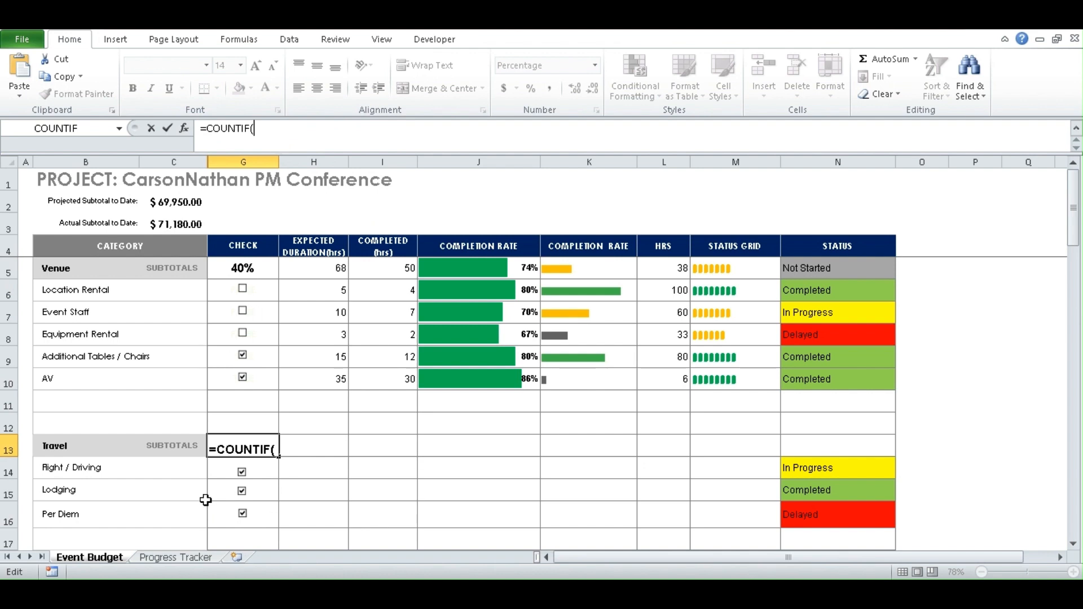
click(224, 520)
drag(223, 519, 223, 480)
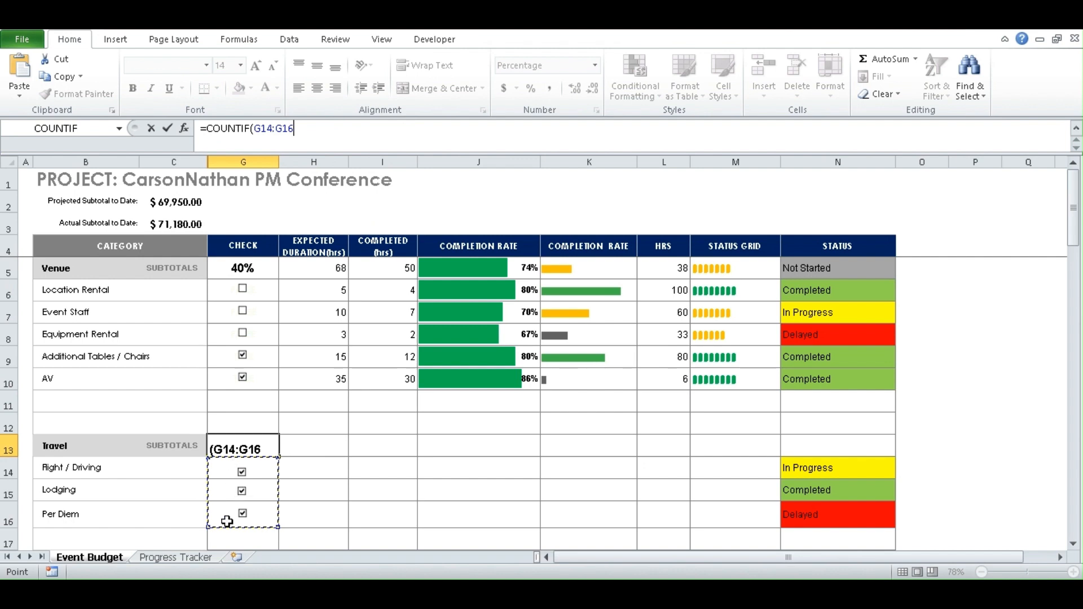
- Finish the G13 formula with ,True)/ROWS(G14:G16) and commit it
text(,)
text(True)
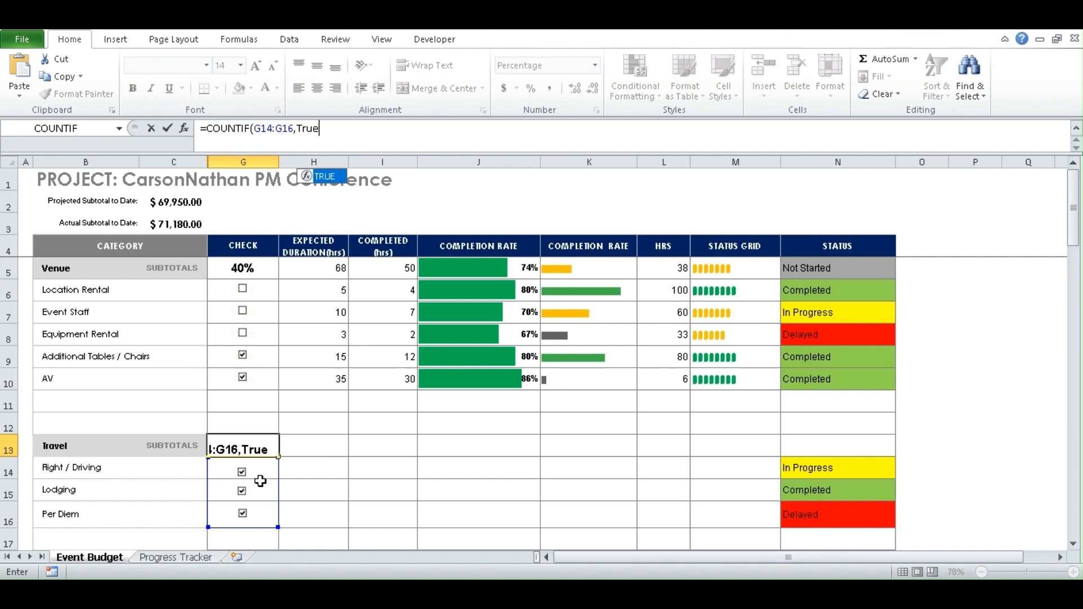
text())
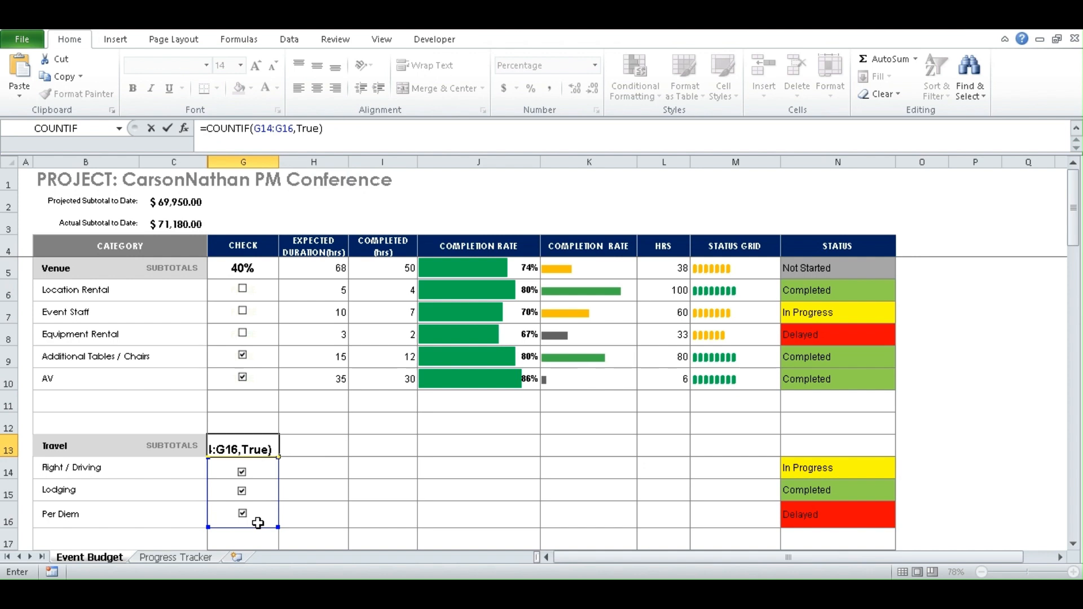
text(/rows)
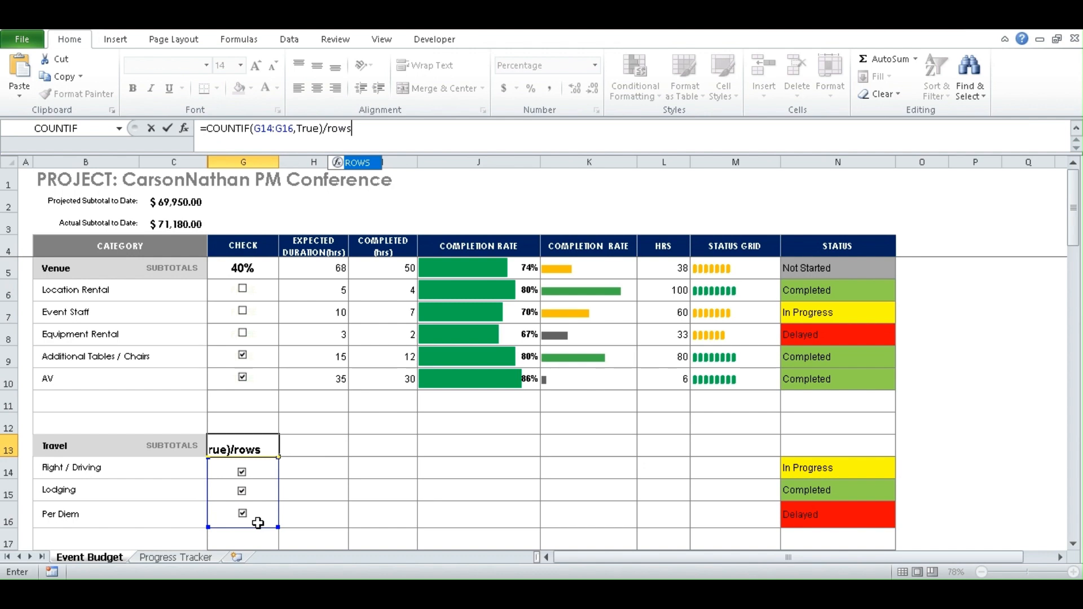
text(()
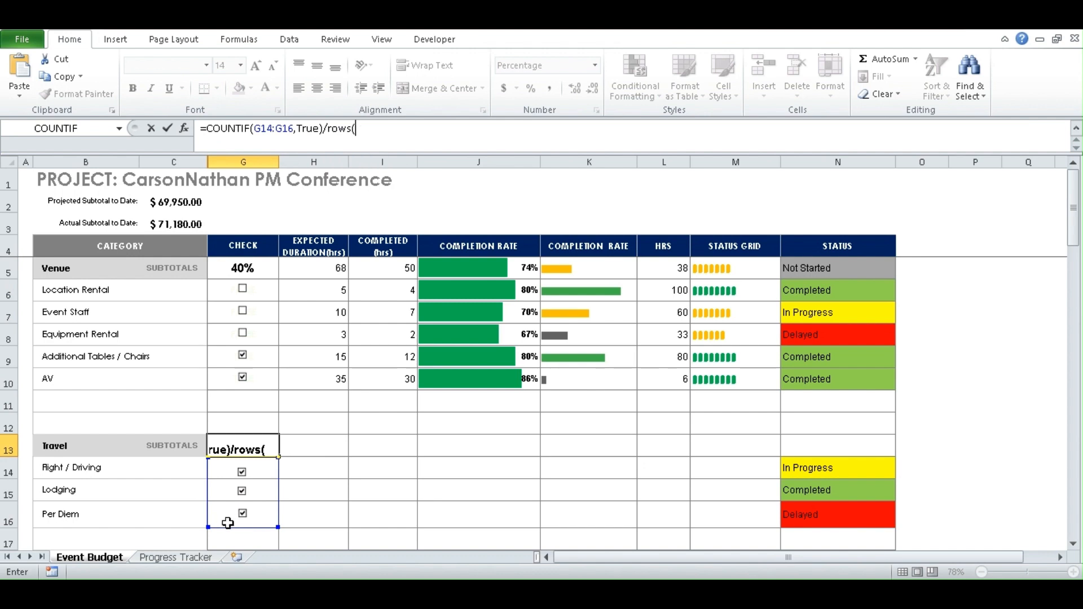
drag(224, 522, 225, 473)
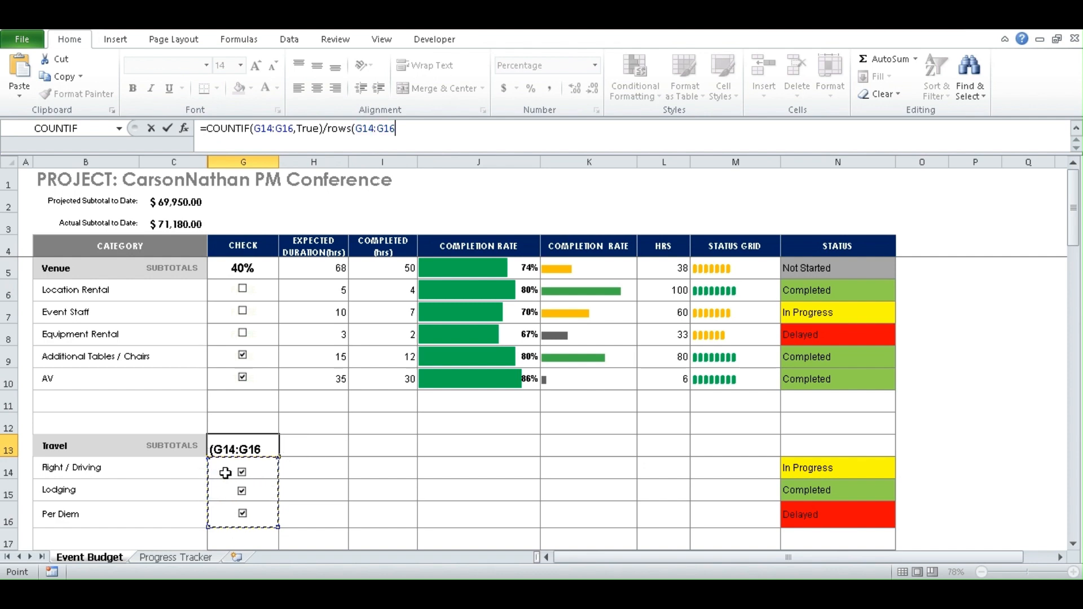
text())
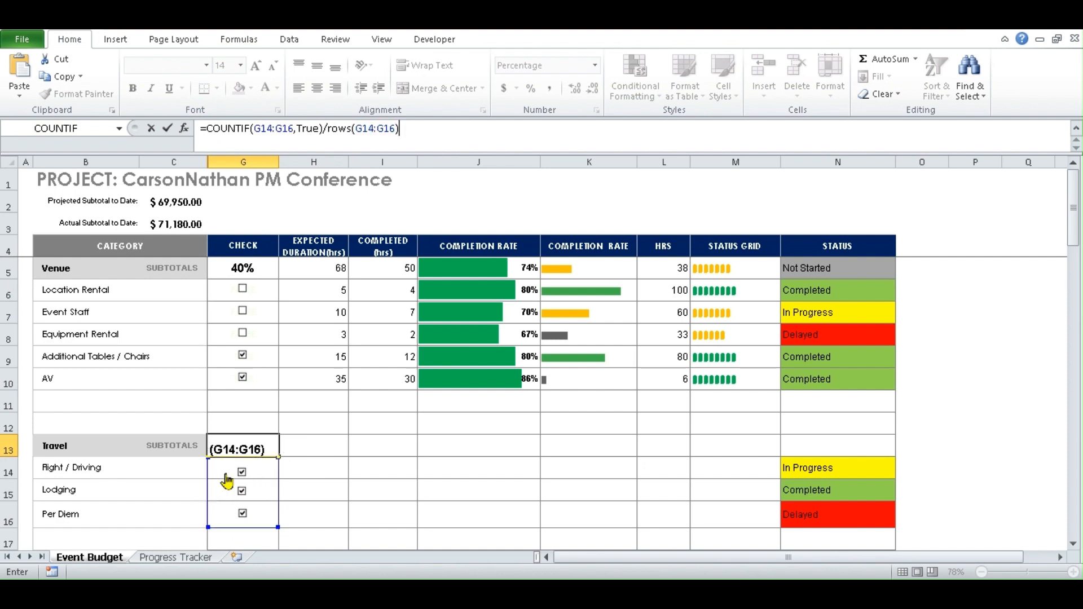
key(Return)
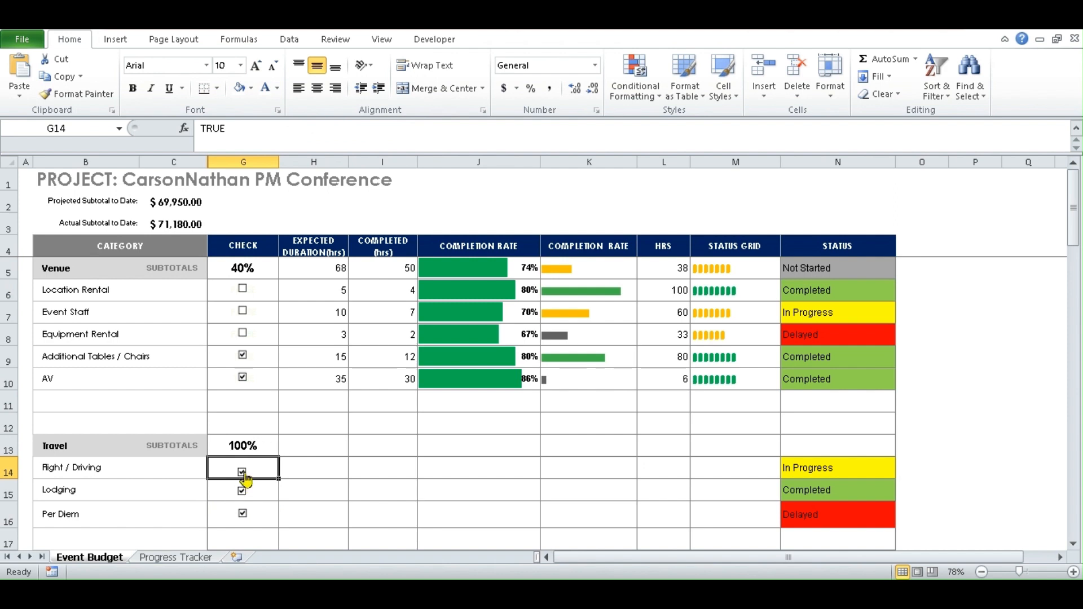
- Untick and re-tick Per Diem and Lodging to test the Travel completion in G13
click(242, 514)
click(242, 491)
click(242, 491)
click(243, 514)
- Tick Location Rental, Event Staff and Equipment Rental so Venue completion returns to 100%
click(243, 290)
click(242, 311)
click(242, 333)
click(234, 447)
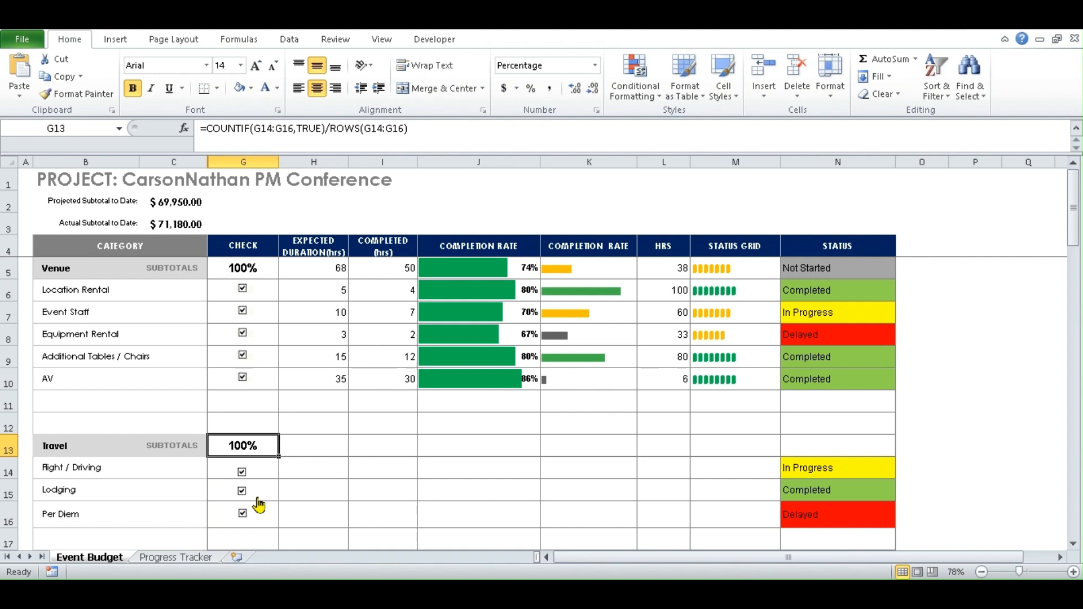
drag(406, 228, 734, 402)
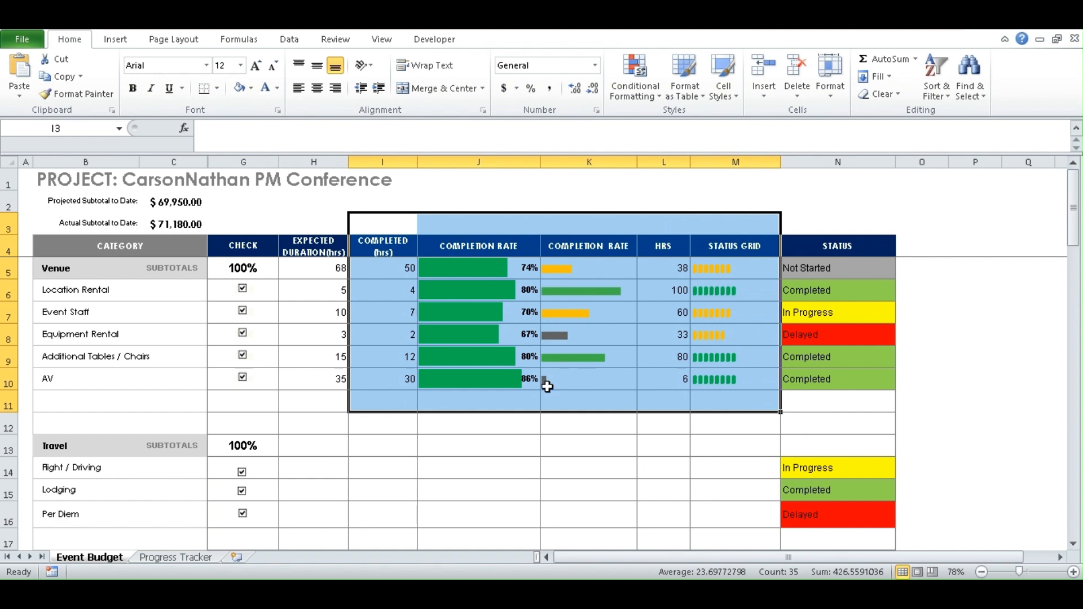
click(315, 478)
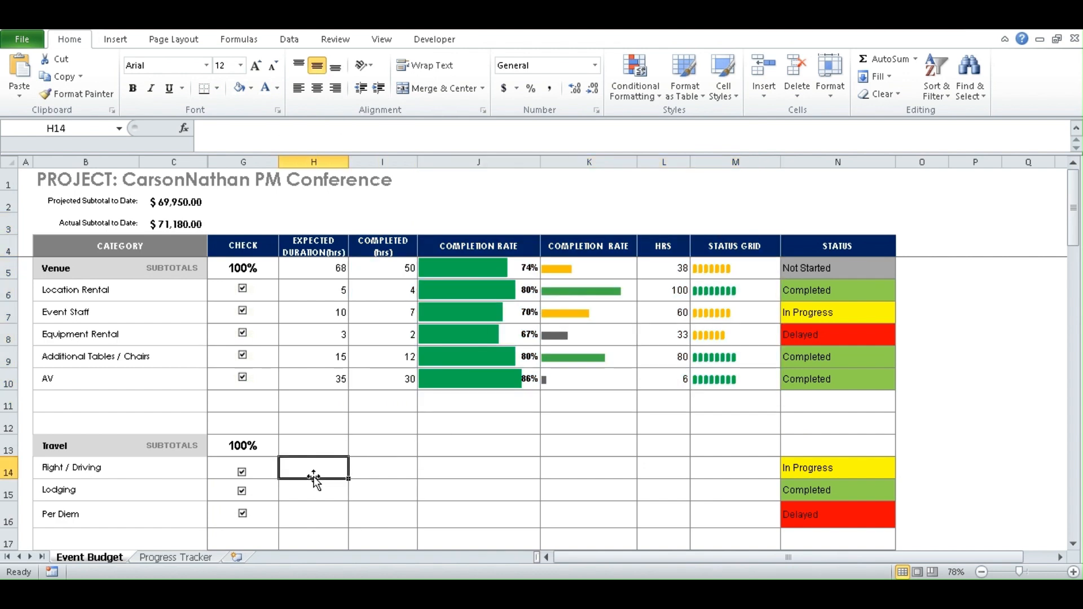